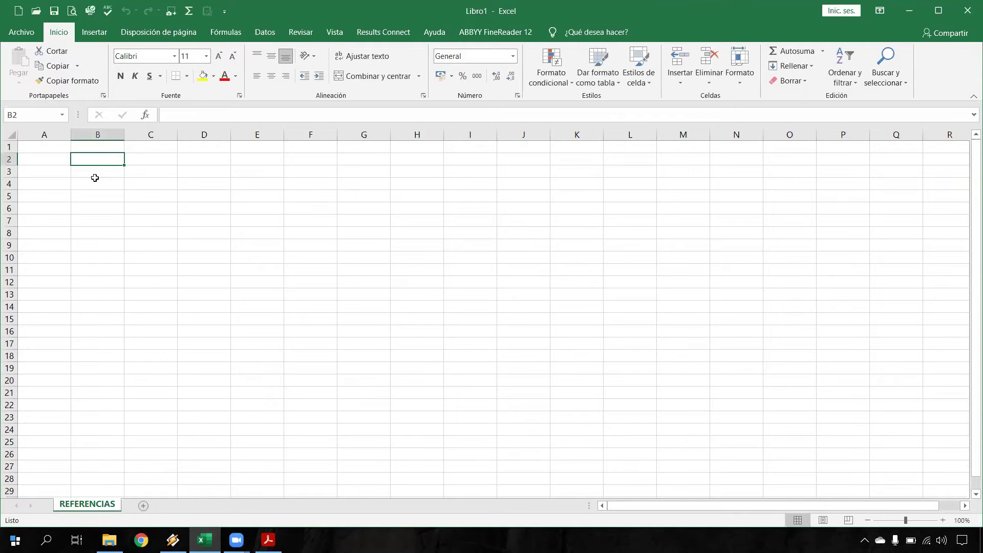
- Enter the title REFERENCIAS A CELDAS in B2 and make it bold
type("CIA")
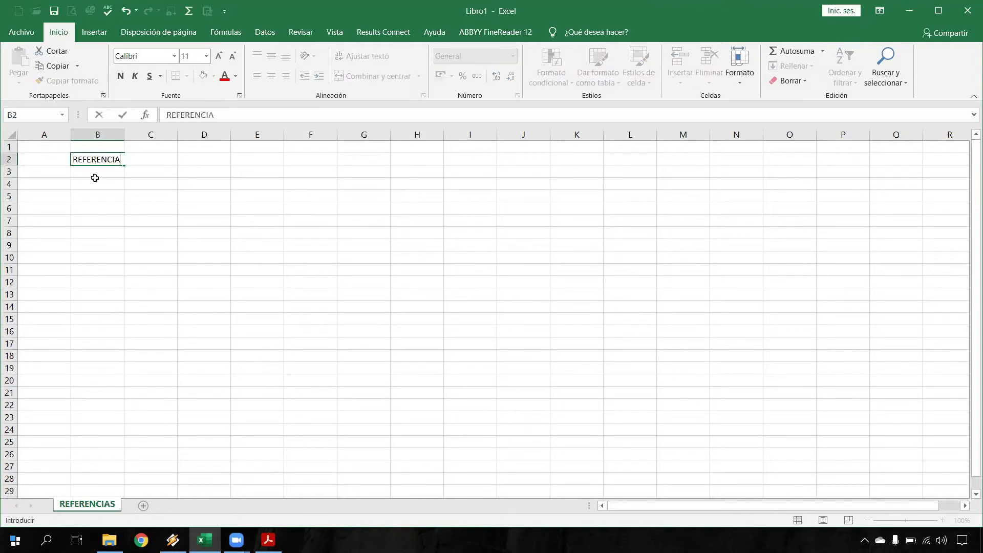
type("S A CELD")
key("Return")
left_click(95, 178)
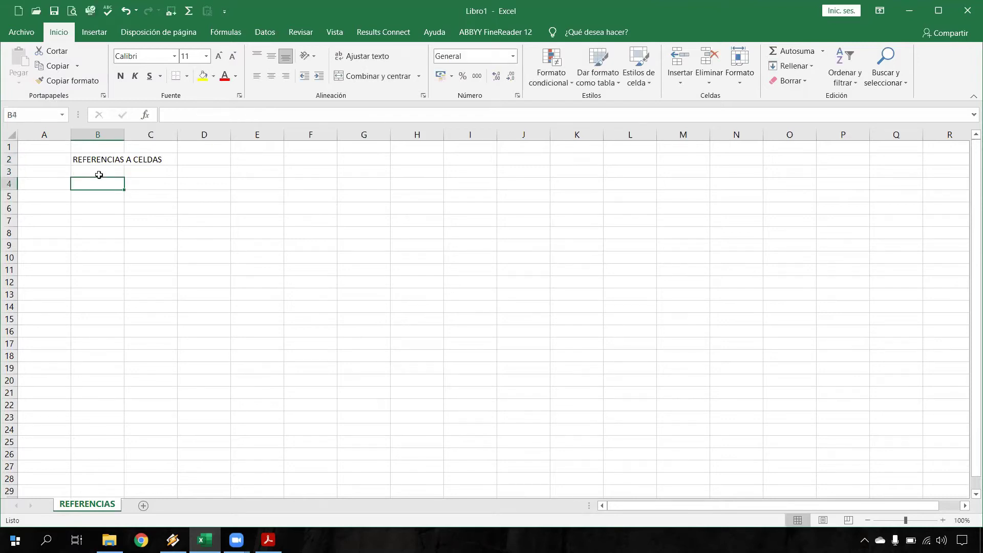
left_click(106, 159)
key("ctrl+n")
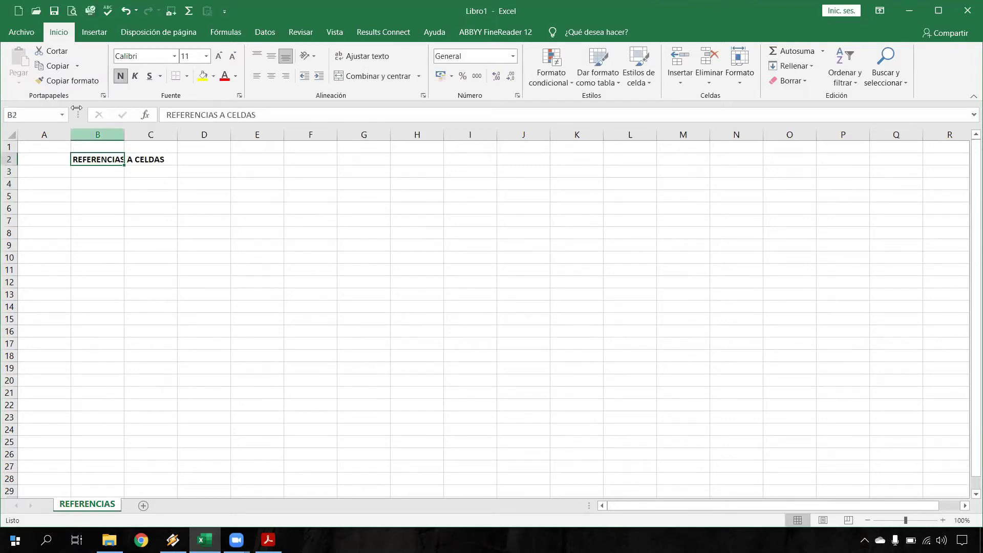
- Set the vertical alignment of all cells in the sheet to middle
left_click(11, 135)
left_click(272, 56)
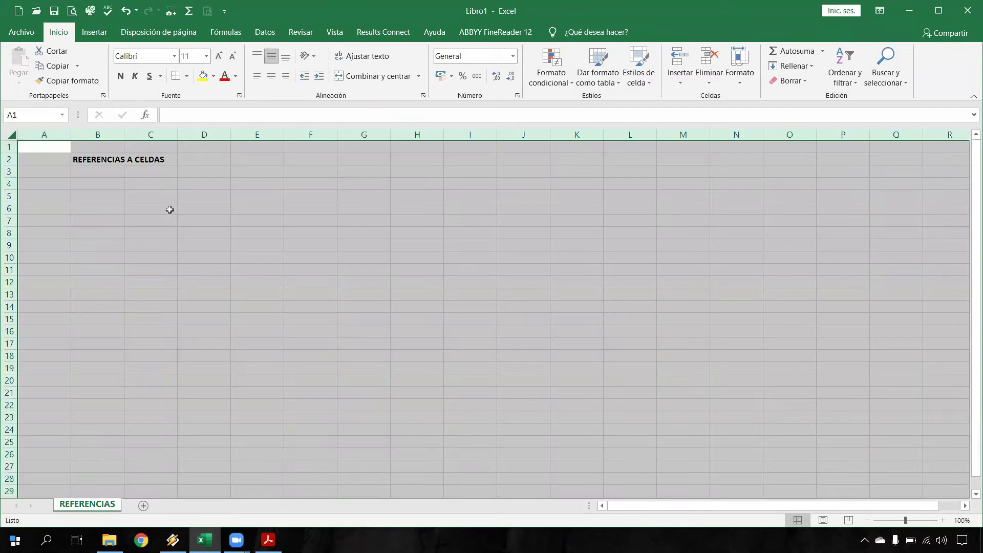
left_click(167, 209)
left_click(118, 184)
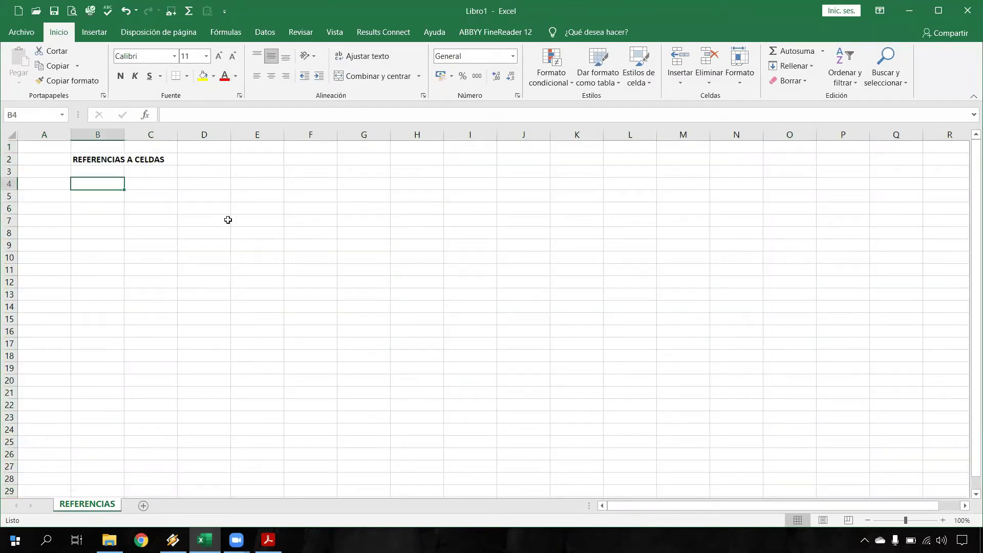
- Enter 5 in D4 and put the heading DATOS above it in D3
left_click(217, 187)
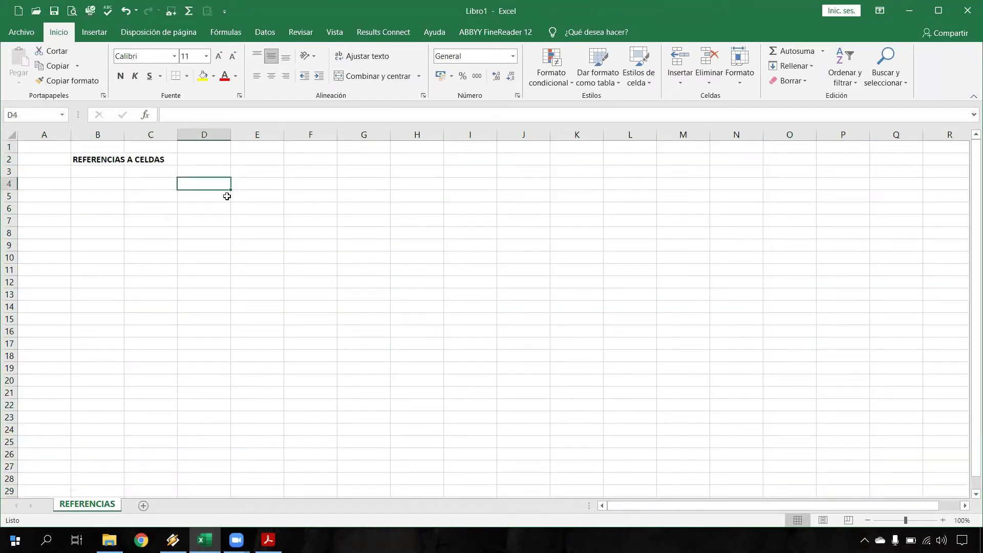
type("5")
key("Up")
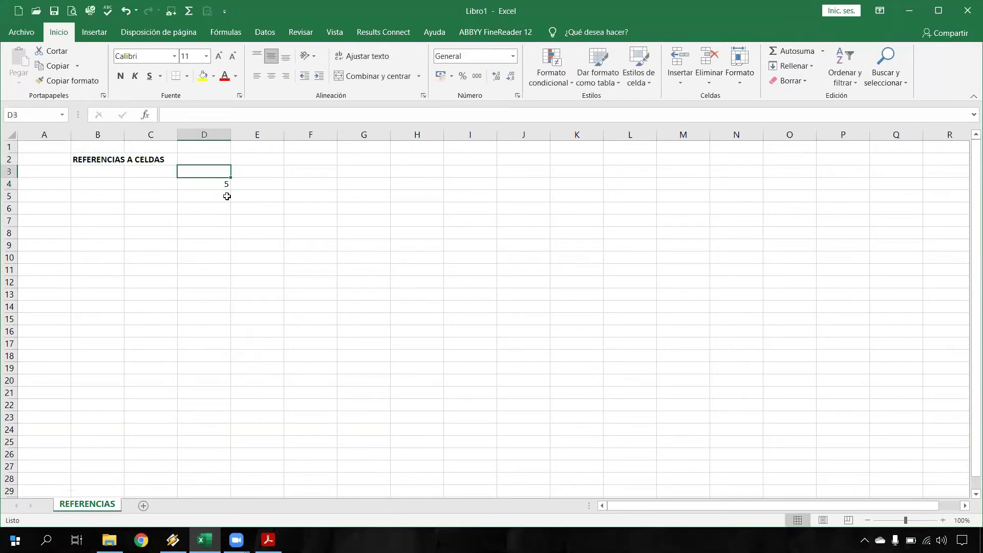
type("DATOS")
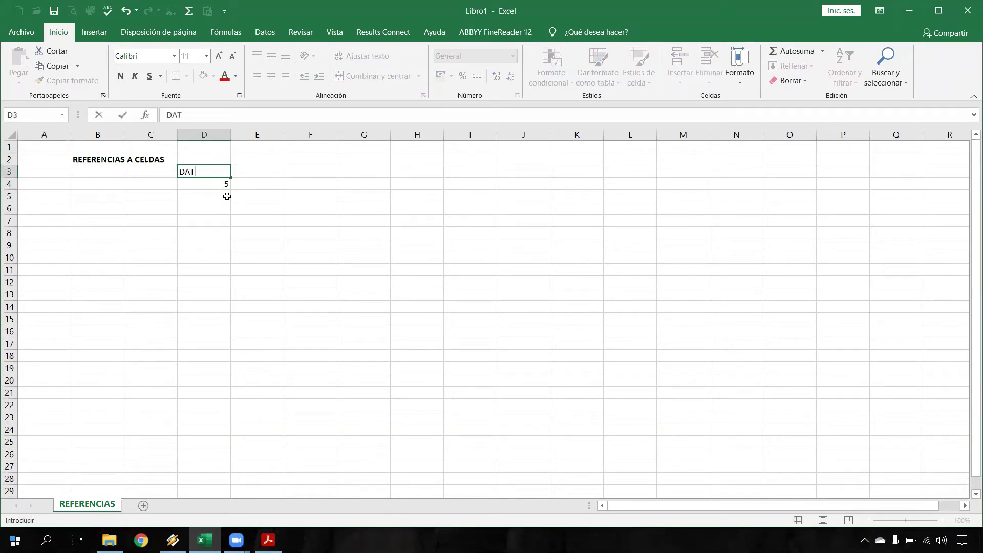
key("Return")
- Continue the data column in D5:D13 with 10, 15, 20, 25, 30, 35, 40, 45 and 50
key("Return")
type("10")
key("Return")
type("15")
key("Return")
type("20")
key("Return")
type("25")
key("Return")
type("30")
key("Return")
type("35")
key("Return")
type("40")
key("Return")
type("45")
key("Return")
type("50")
key("Return")
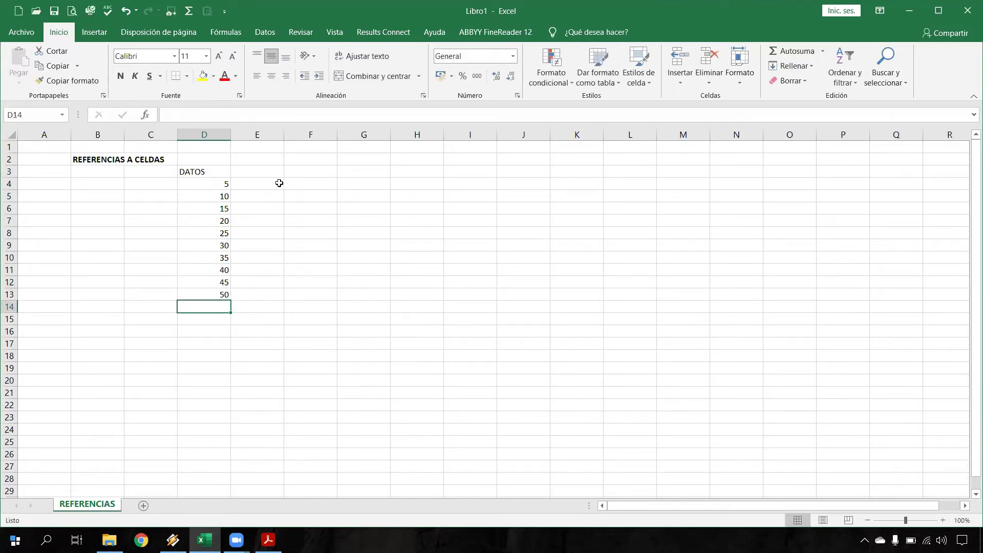
- Center the DATOS heading in D3 and make the numbers in D4:D13 bold
left_click(309, 185)
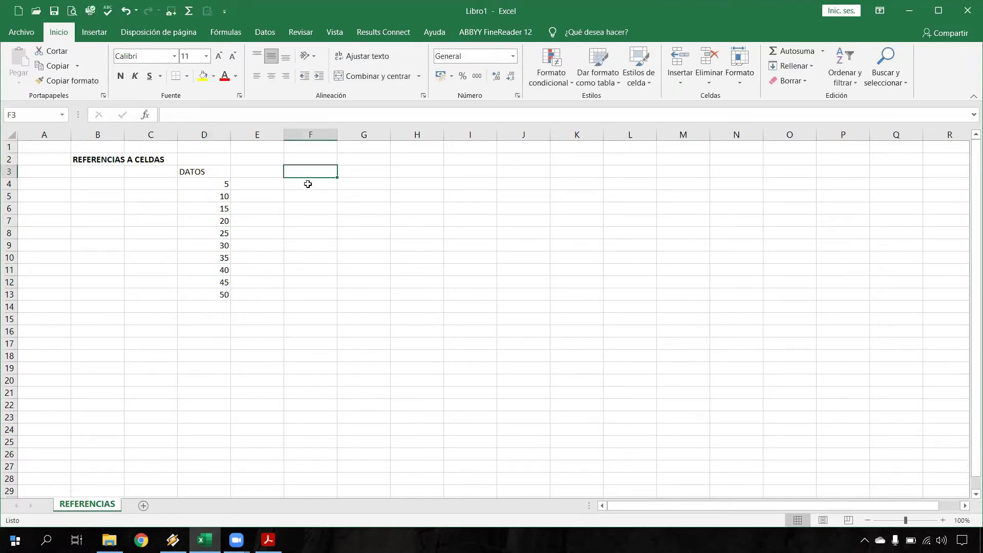
left_click(215, 173)
left_click(271, 76)
left_click_drag(227, 184, 224, 295)
key("ctrl+n")
left_click(222, 185)
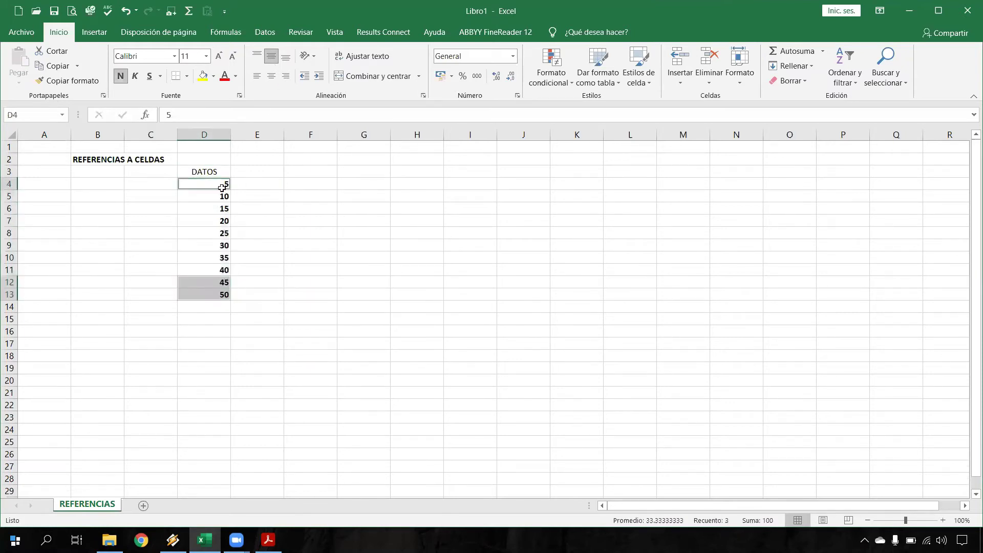
- Enter 8 in F4 and format it as centered, red and bold
left_click(306, 184)
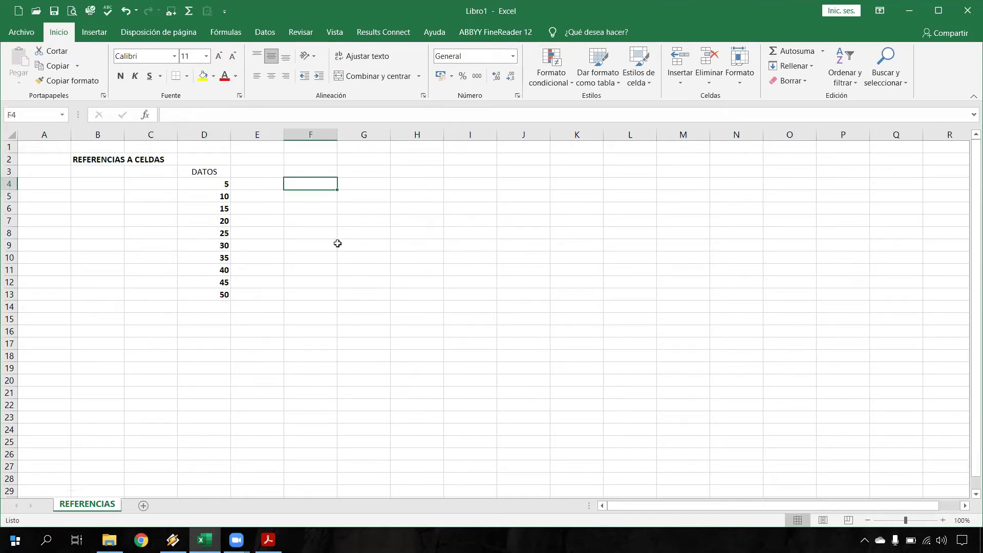
type("5")
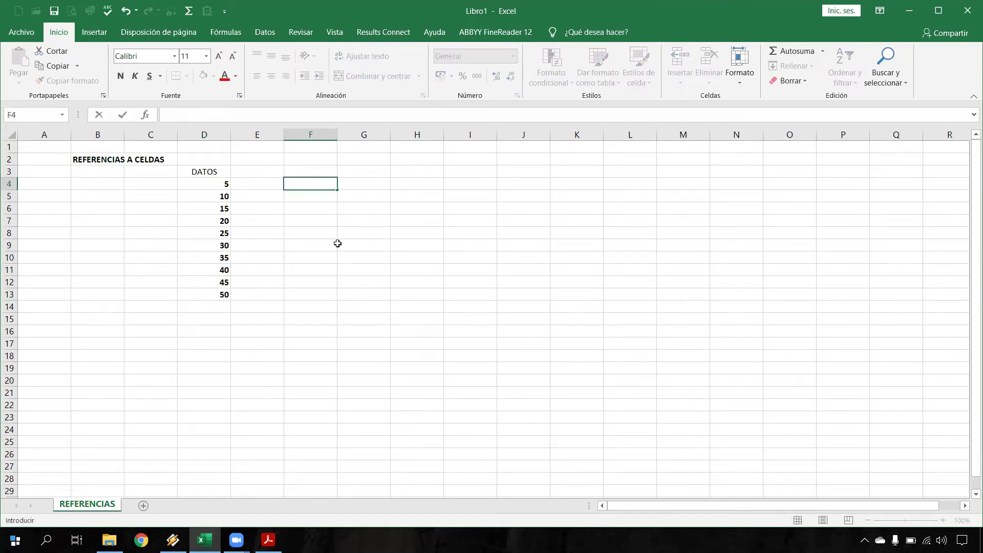
key("Return")
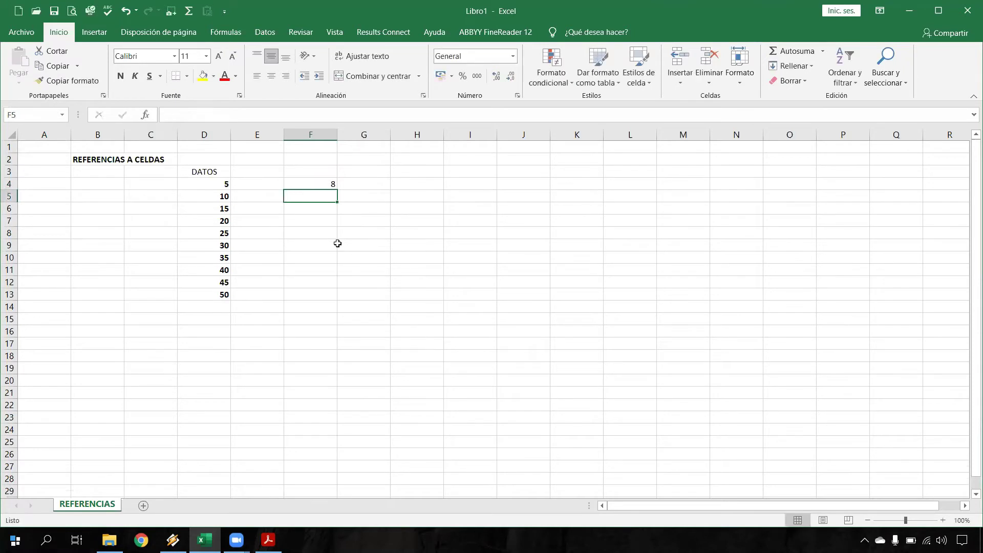
left_click(304, 185)
left_click(271, 76)
left_click(224, 75)
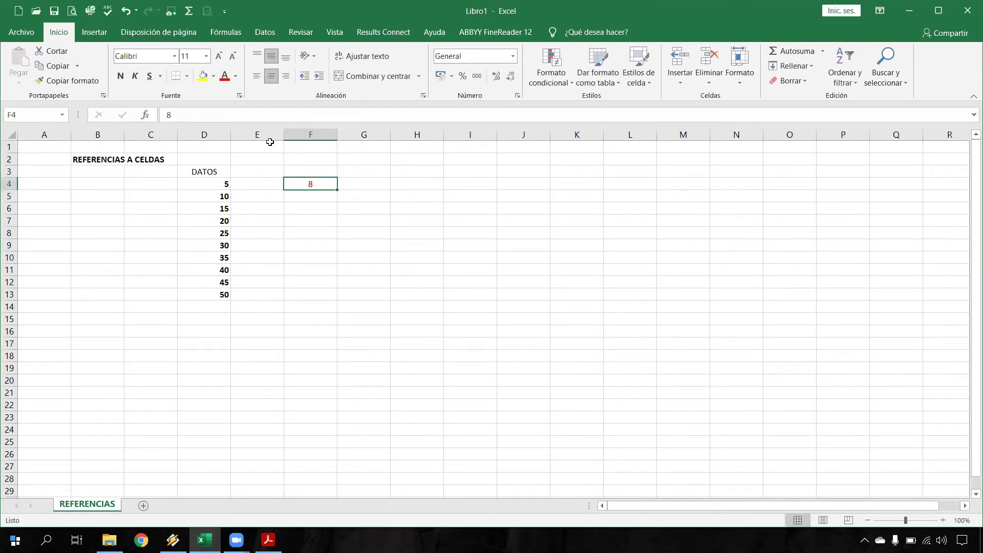
key("ctrl+n")
left_click(404, 182)
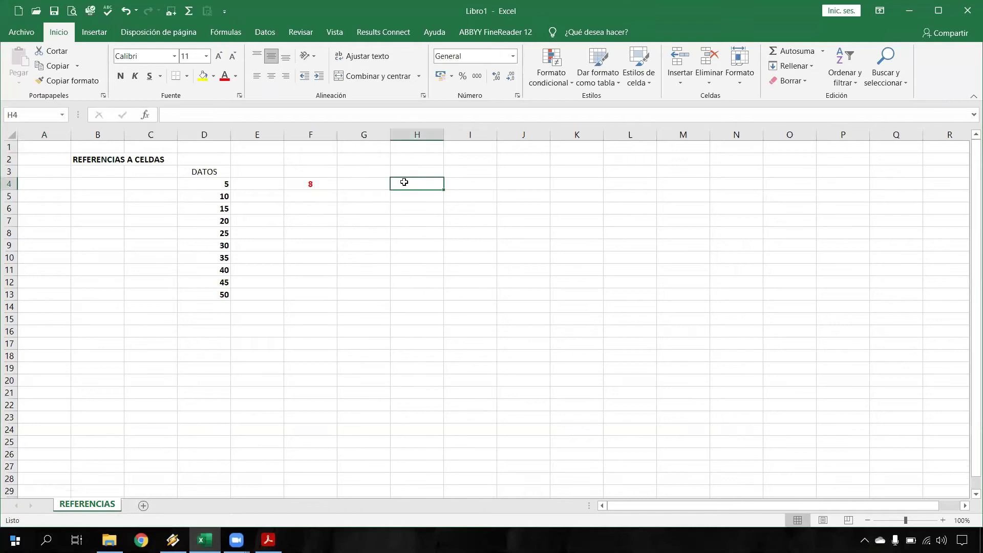
- Enter the heading VALOR in F3 and center it
left_click(307, 169)
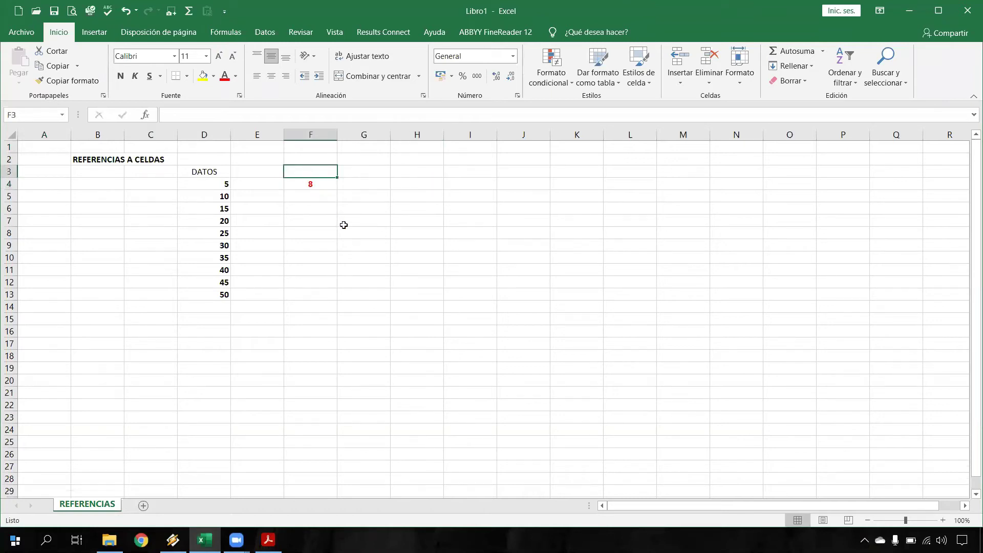
type("VALOR")
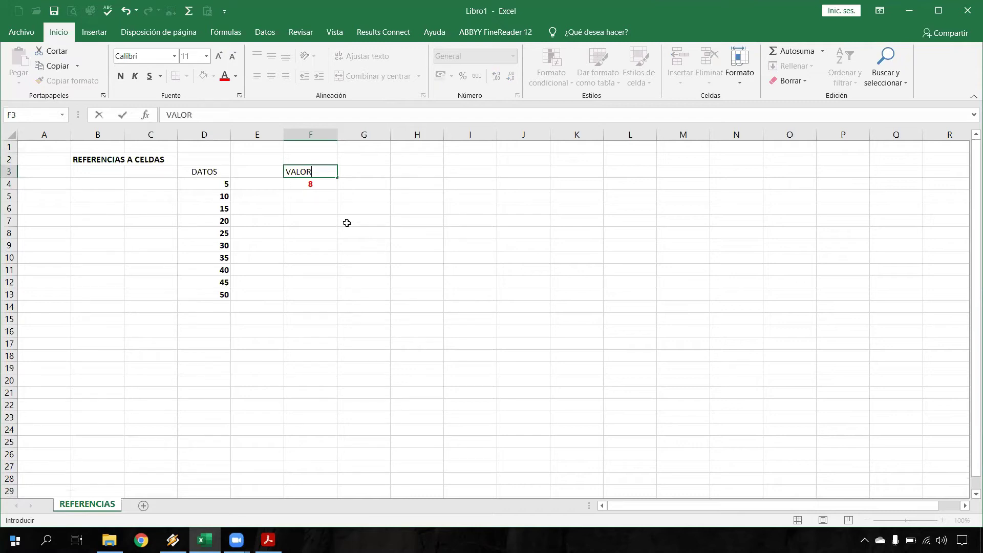
key("BackSpace")
key("BackSpace")
key("BackSpace")
key("BackSpace")
type("VAL")
key("Tab")
left_click(321, 174)
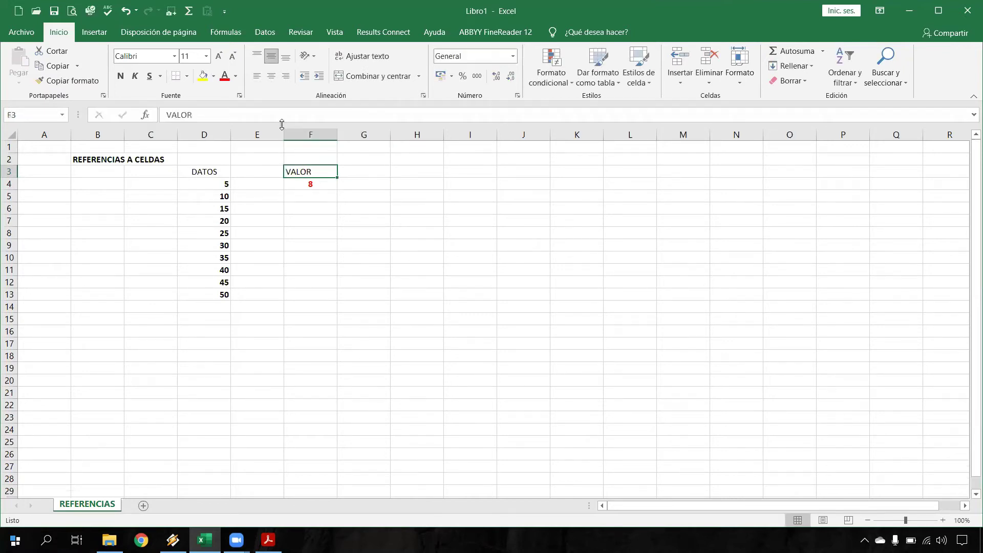
left_click(271, 76)
- Enter the heading RESULTADOS in H3
left_click(394, 170)
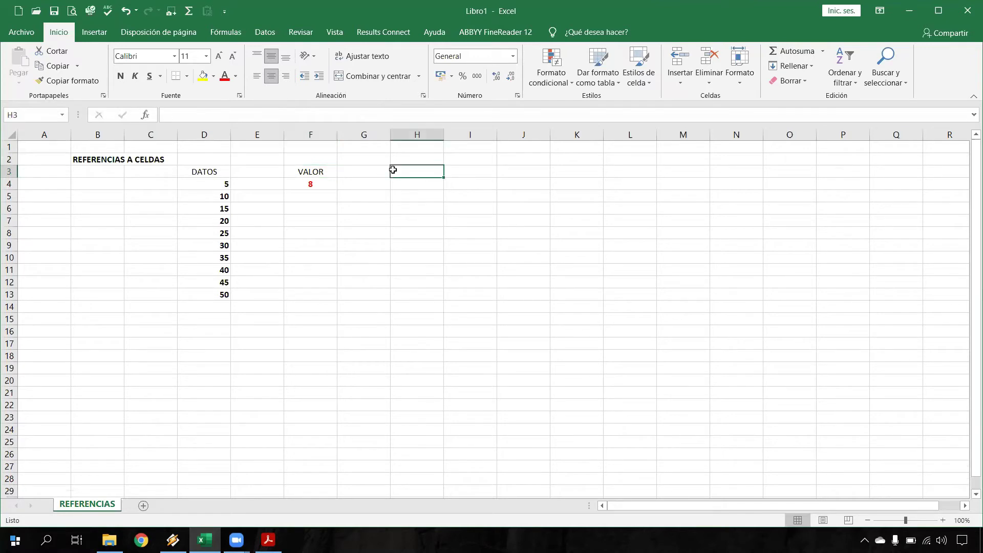
type("RESULTADOS")
key("Return")
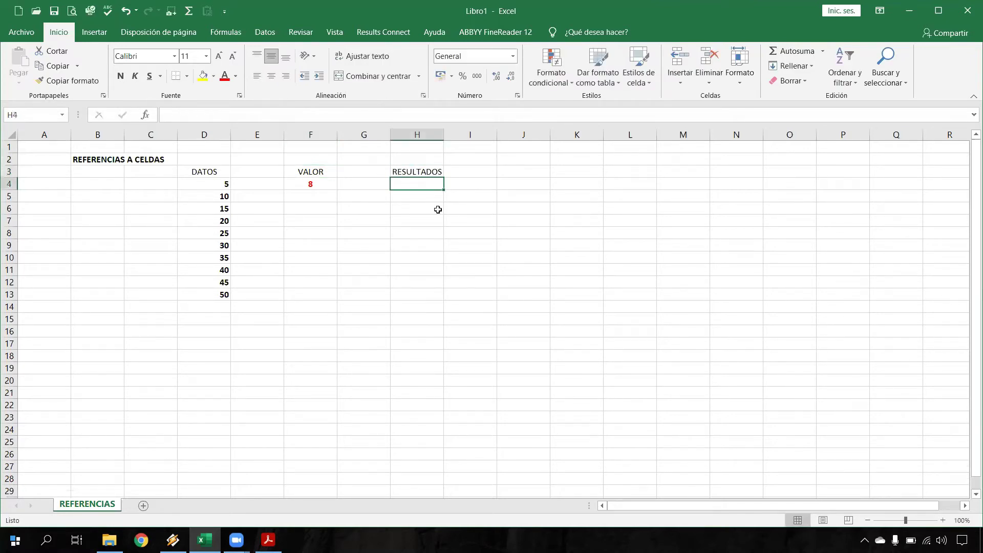
- Enter 1 in F5 and 6 in F6, and format both cells as bold and centered
left_click(318, 211)
left_click(317, 195)
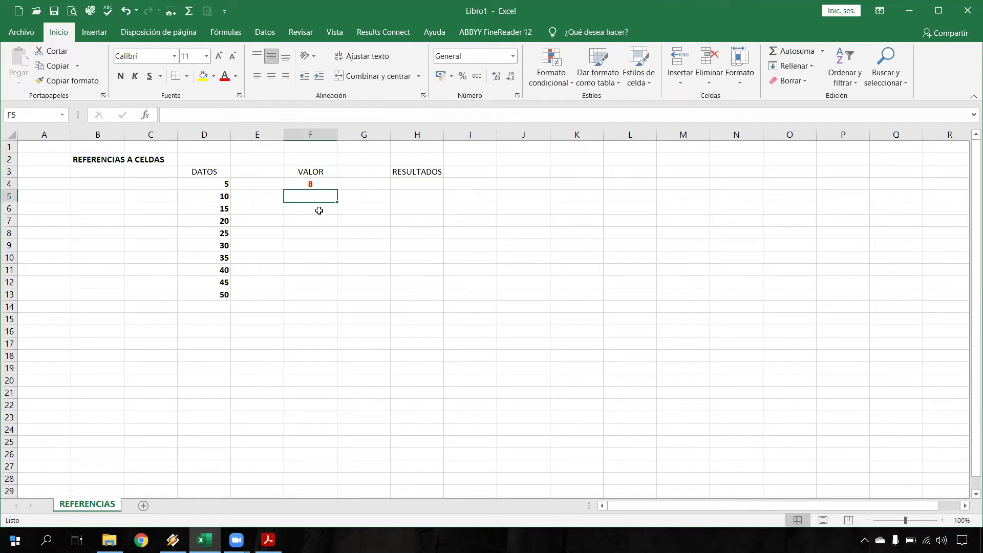
type("1")
key("Return")
left_click(321, 195)
left_click_drag(337, 201, 328, 211)
left_click(121, 76)
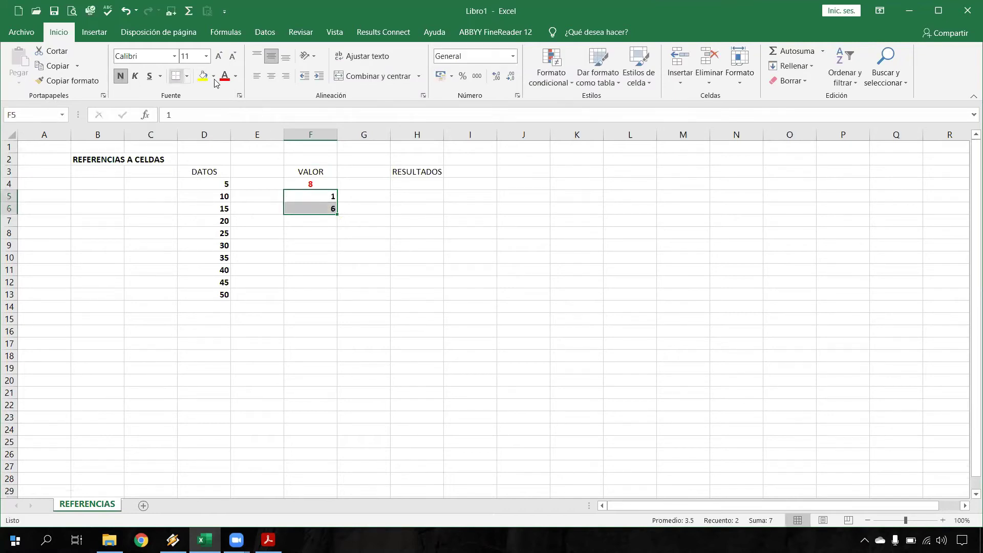
left_click(271, 76)
left_click(358, 185)
- Review the data in D4:D13 alongside the VALOR entries in F4 and F5:F6
left_click(313, 185)
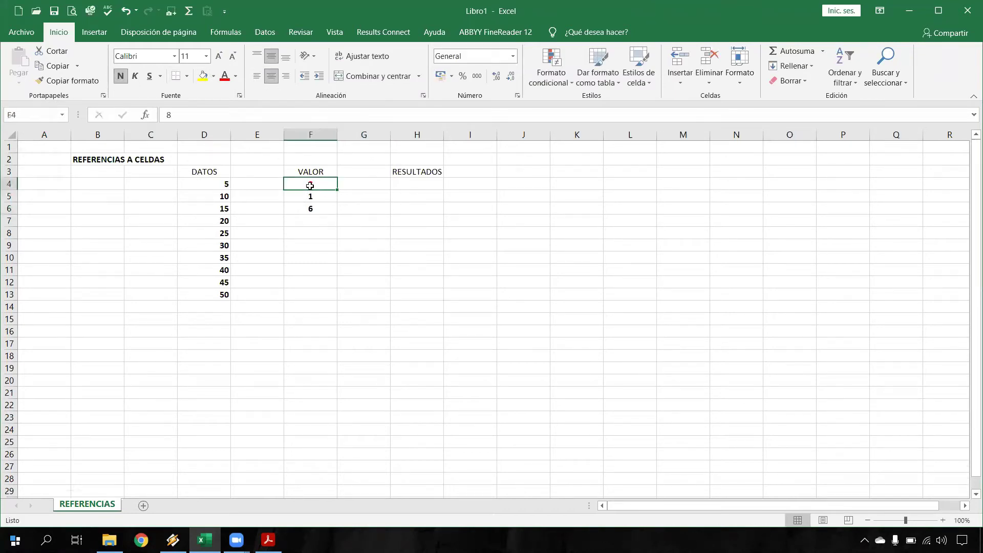
left_click_drag(215, 185, 220, 294)
left_click(319, 184)
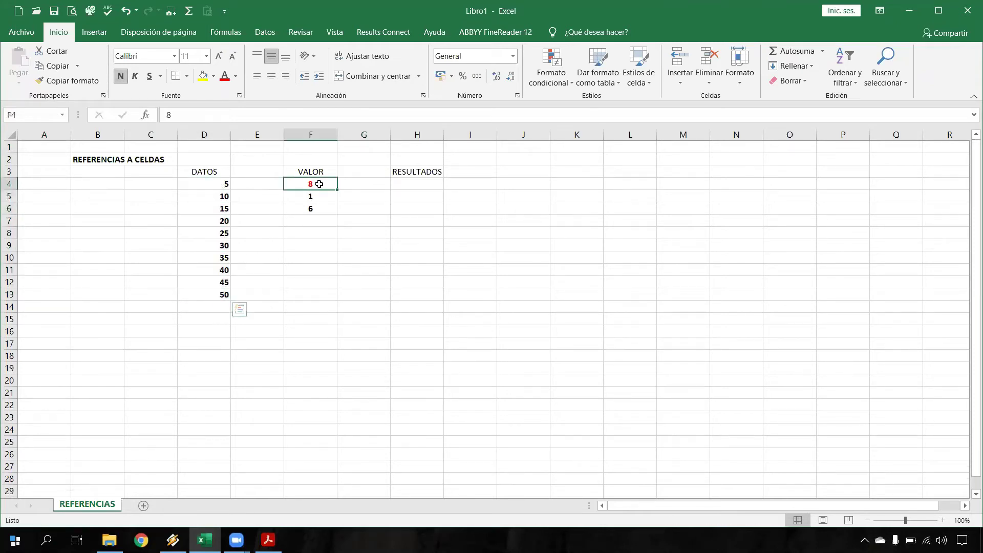
left_click_drag(314, 198, 314, 210)
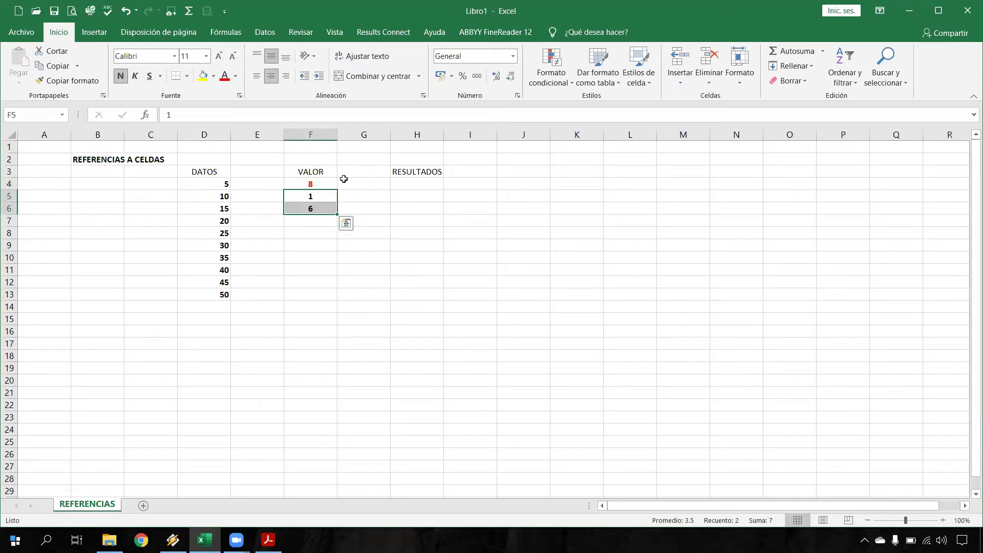
left_click(315, 184)
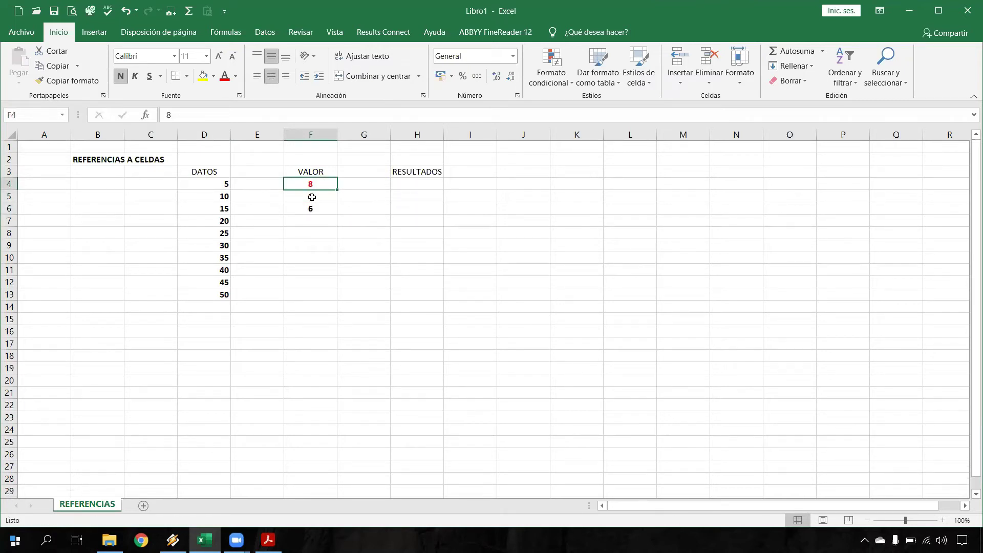
left_click_drag(314, 198, 314, 210)
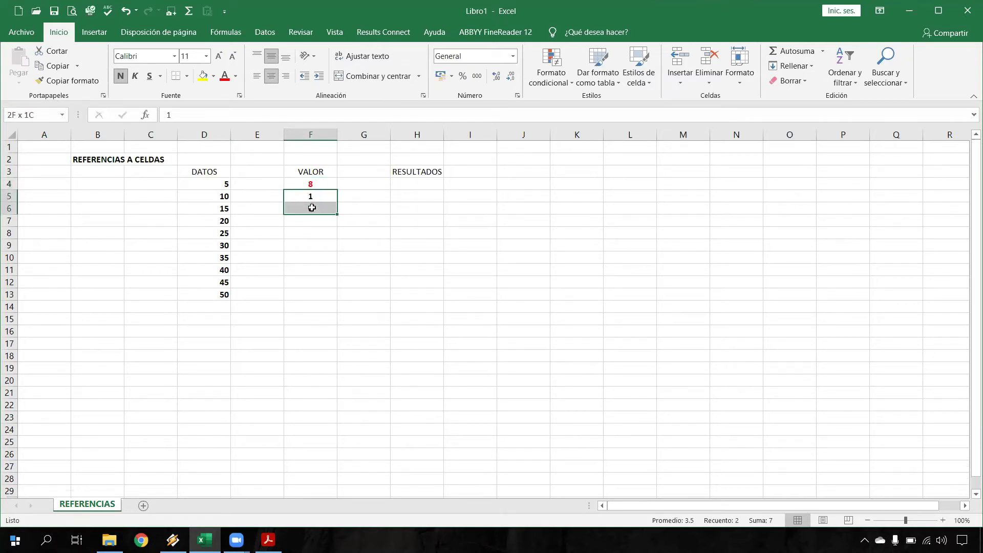
- Enter the formula =D4*F4 in H4 to multiply the first data value by VALOR
left_click(411, 187)
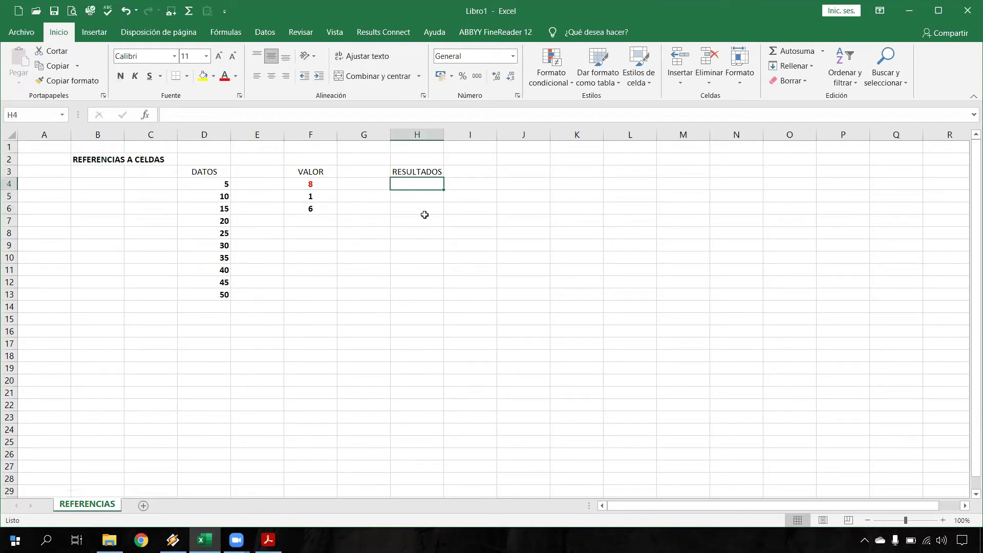
type("=")
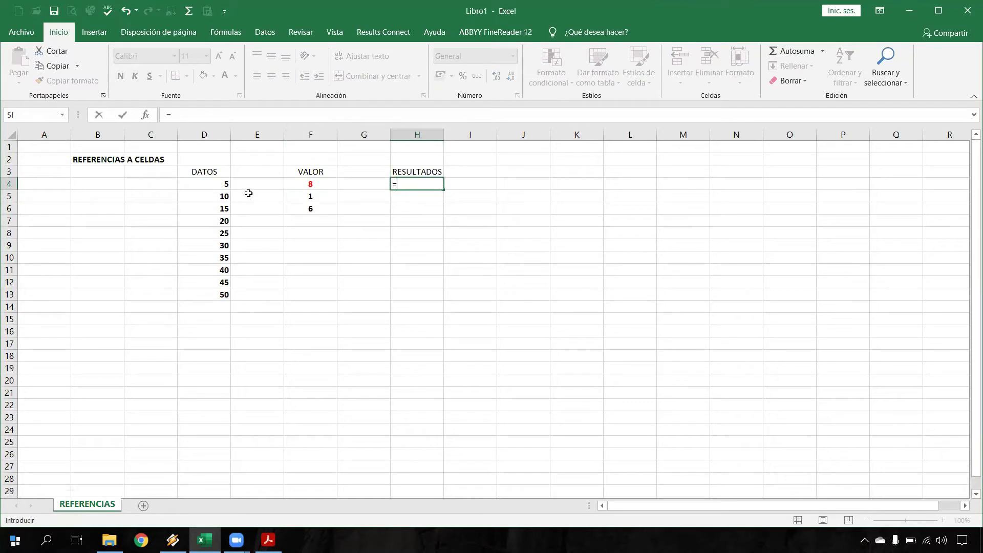
left_click(221, 186)
type("*")
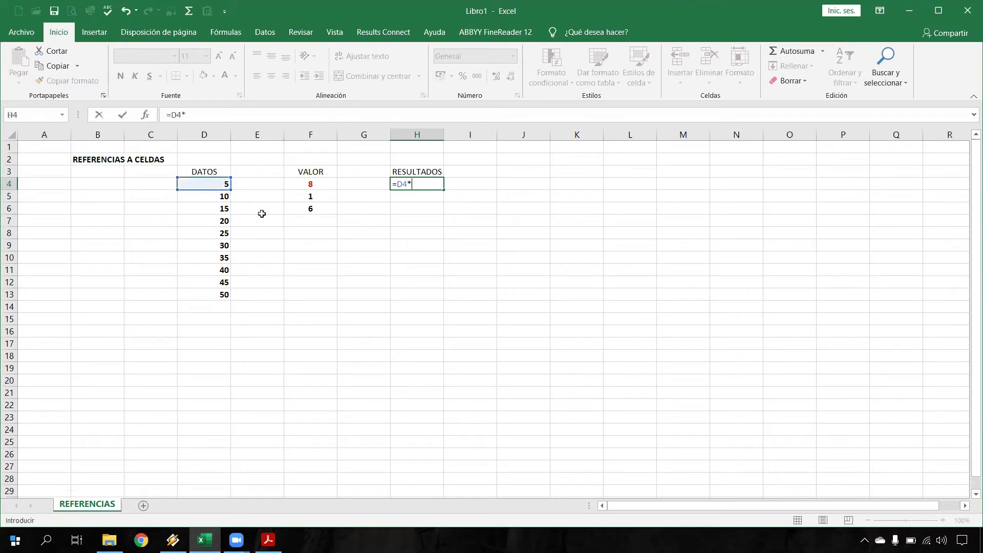
key("Left")
key("Left")
key("Return")
- Center H4 and fill its formula down through H13
left_click(433, 174)
left_click(420, 183)
left_click(271, 76)
left_click_drag(445, 190, 439, 296)
- Inspect the filled results in H7:H13 and the cells referenced by the formula in H5
left_click_drag(434, 220, 433, 293)
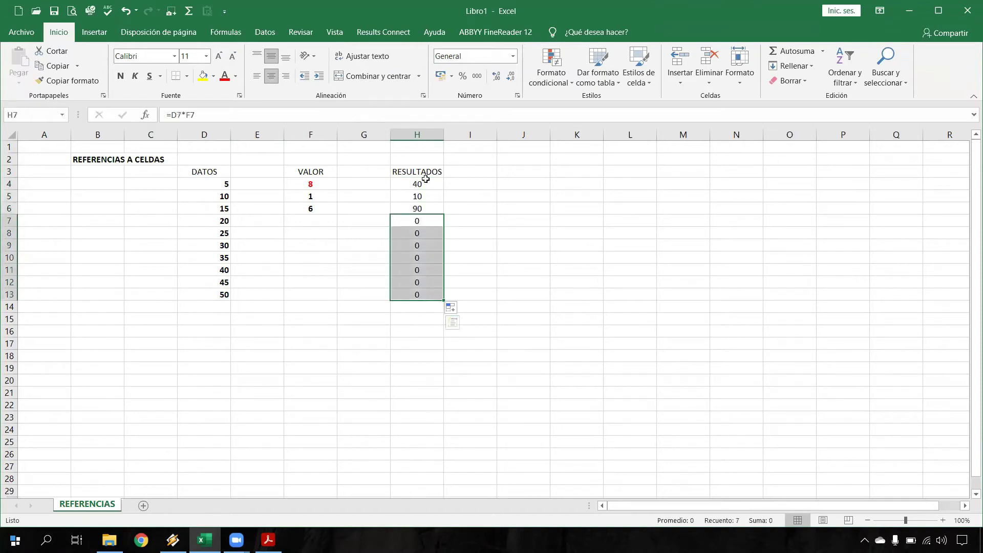
left_click(419, 194)
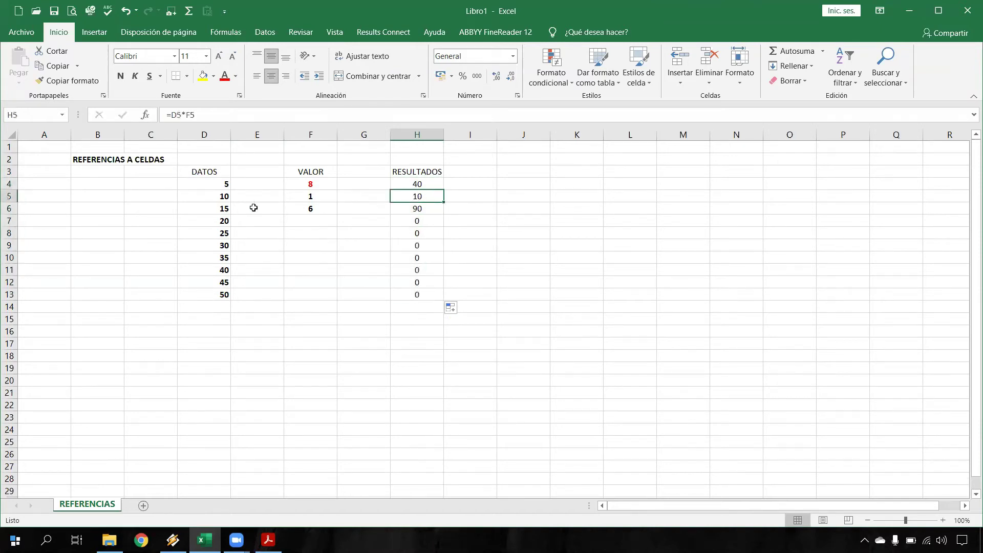
double_click(426, 197)
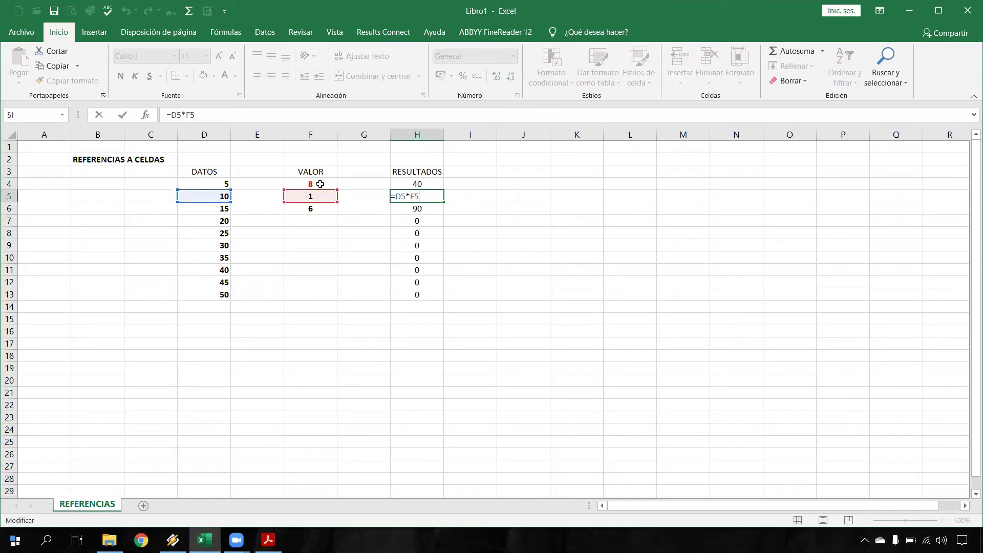
left_click(320, 184)
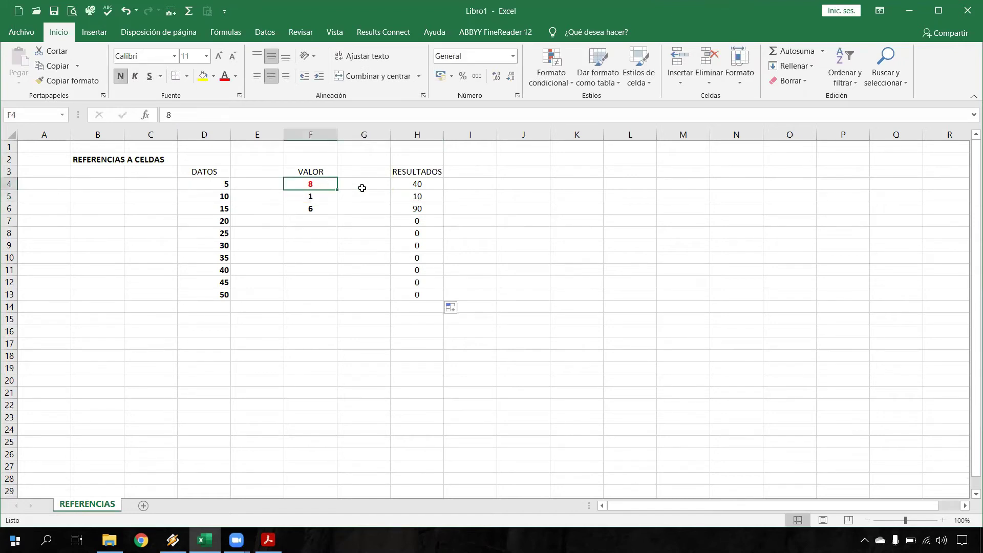
- Fix the row of the VALOR reference in H4 so that the formula reads =D4*F$4
double_click(422, 186)
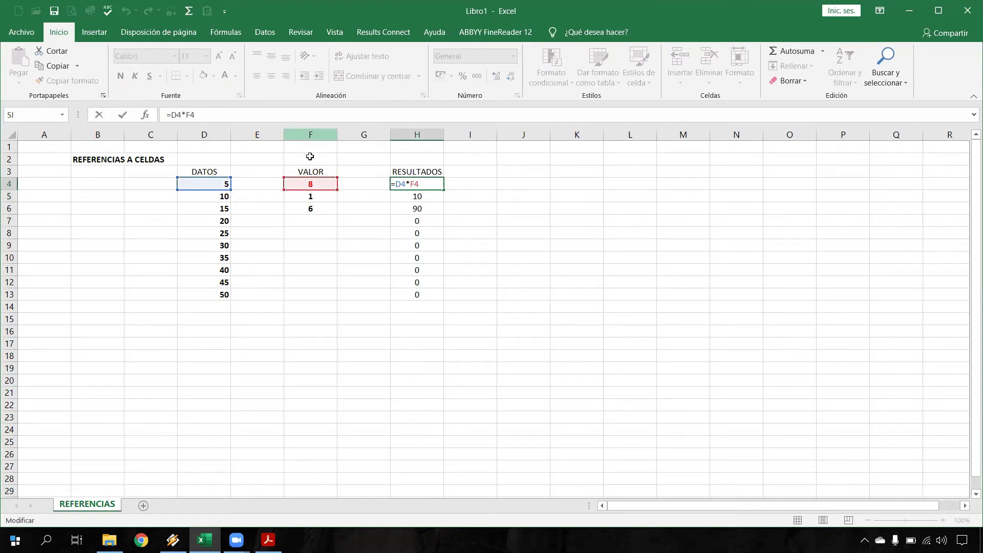
left_click(308, 183)
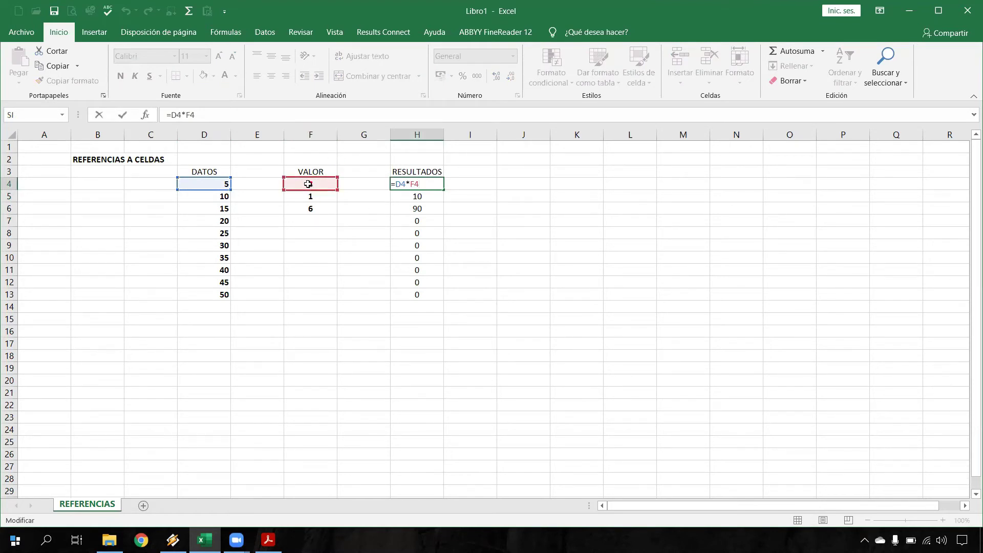
left_click(190, 117)
type("$")
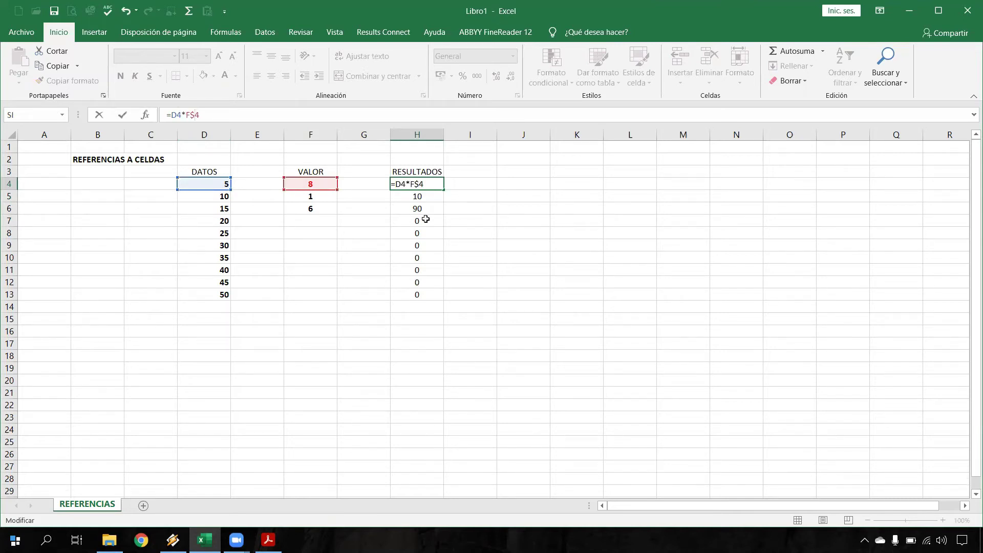
key("Return")
- Check the cells referenced by the H4 formula and fill it down through H6
left_click(425, 183)
double_click(425, 183)
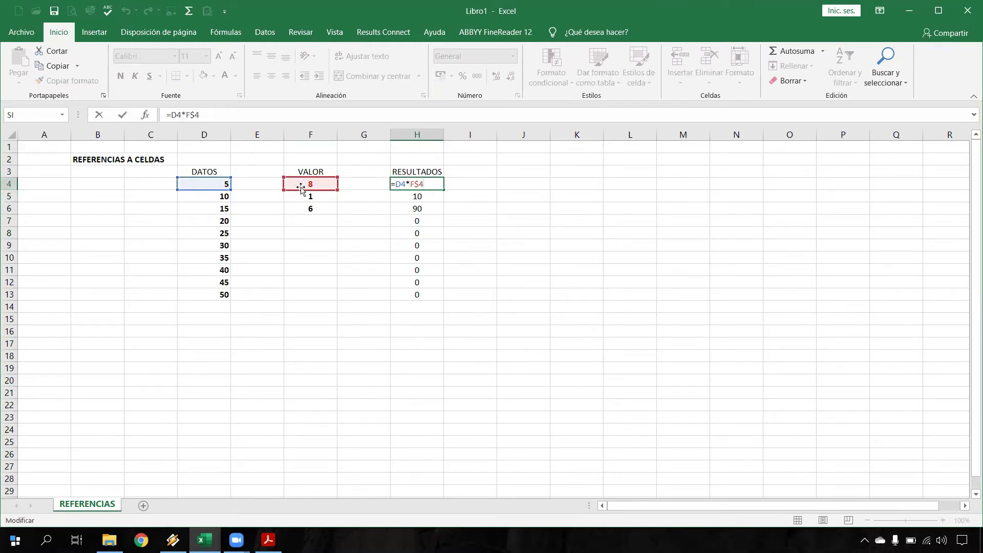
key("ctrl+Return")
left_click_drag(445, 196, 448, 220)
double_click(439, 199)
key("ctrl+Return")
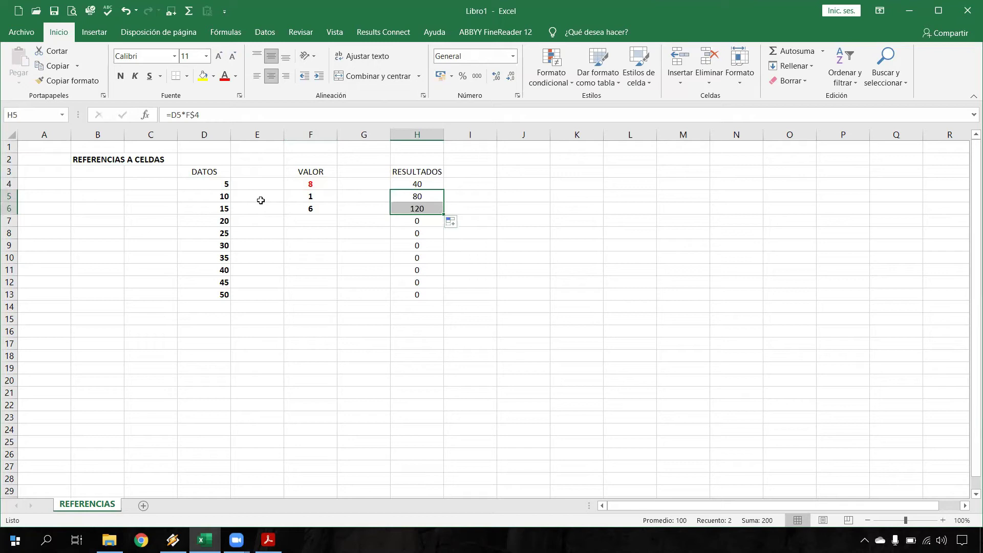
- Check the references of the H6 formula and fill it down through H13
double_click(405, 207)
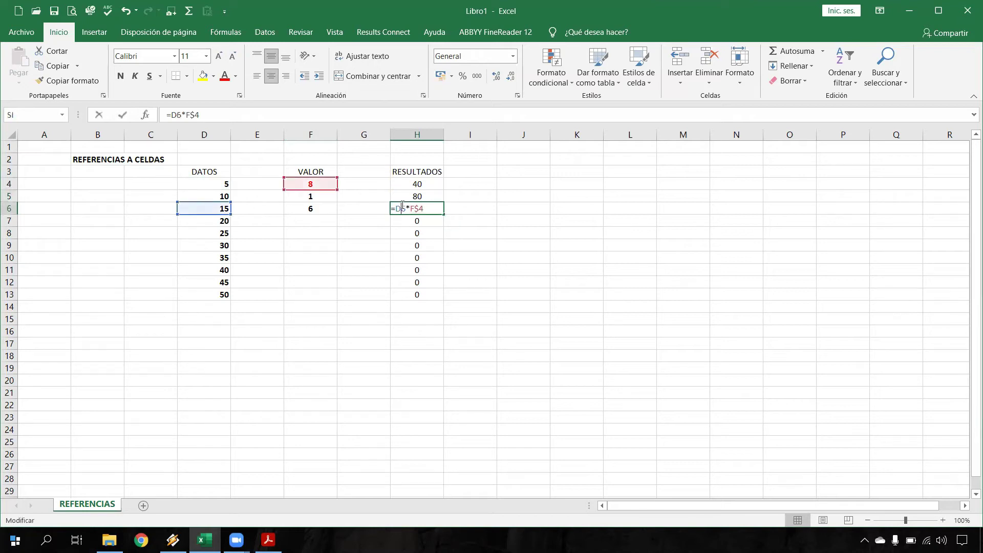
key("ctrl+Return")
left_click_drag(443, 214, 444, 299)
- Make the RESULTADOS values in H4:H13 bold
left_click_drag(429, 184, 433, 294)
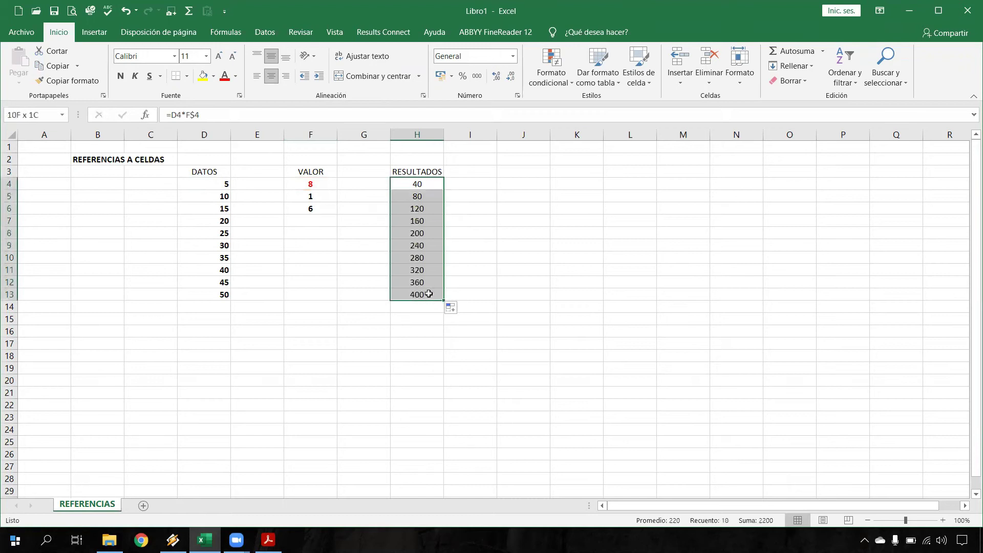
key("ctrl+n")
scroll(418, 287, "up", 2)
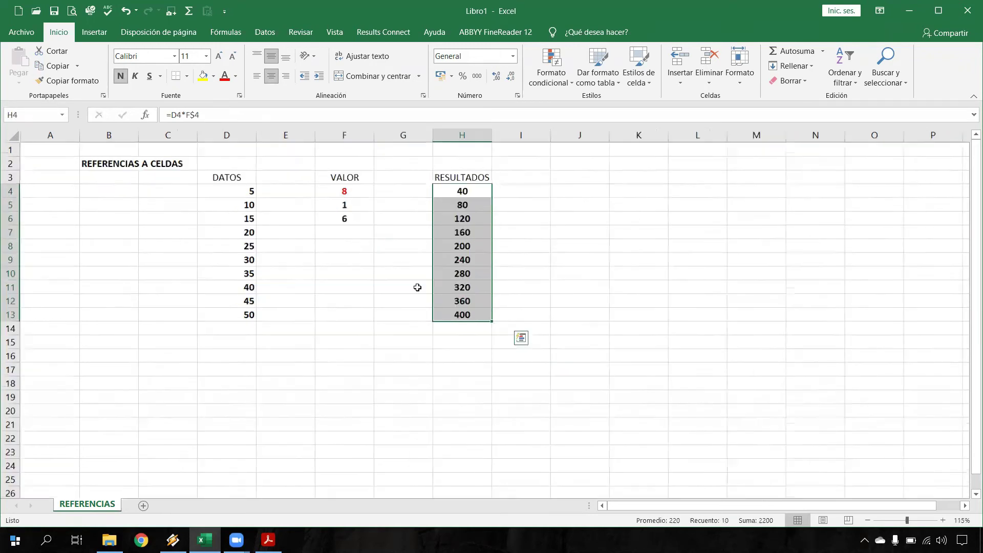
- Examine which cells the RESULTADOS formulas from H6 to H11 and in H4 refer to
left_click(606, 284)
double_click(543, 232)
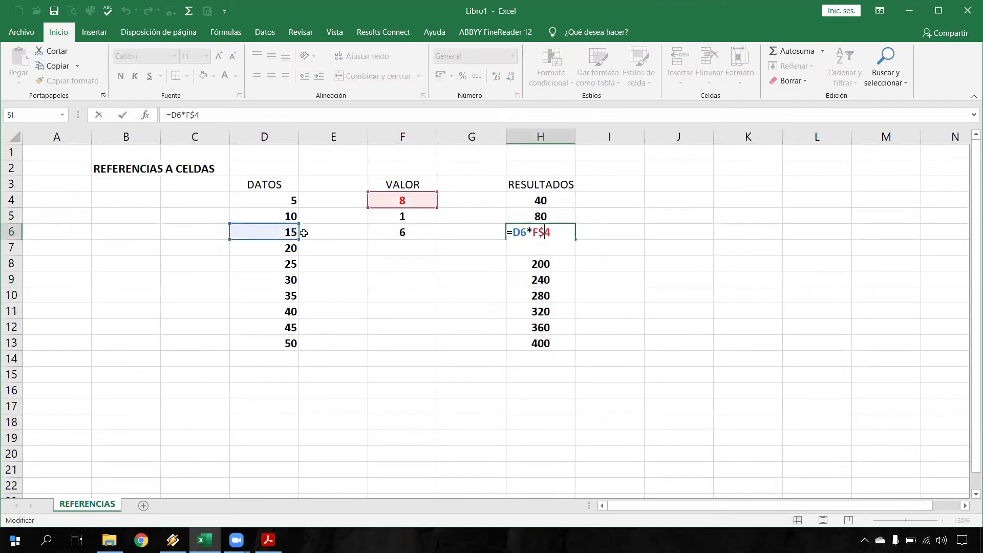
key("Return")
key("F2")
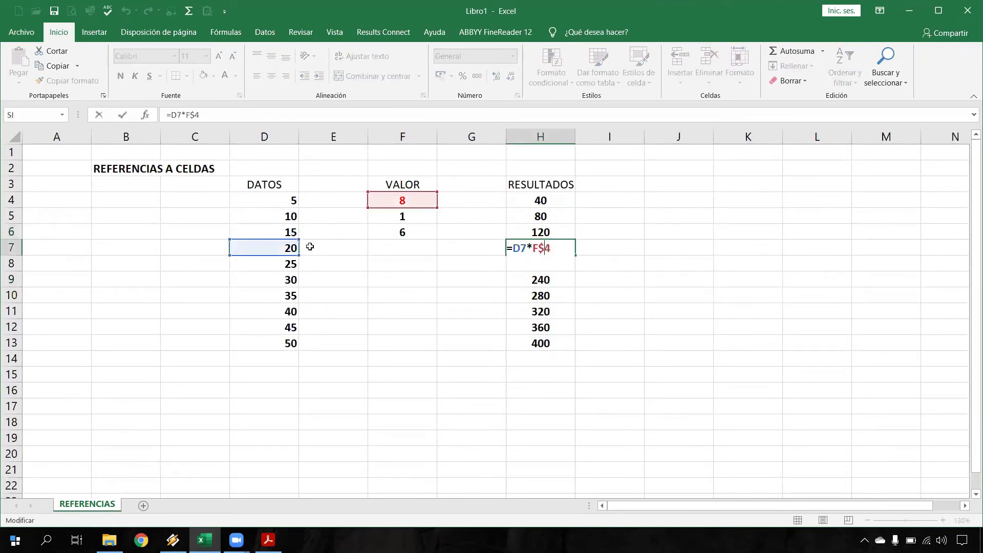
key("Return")
key("F2")
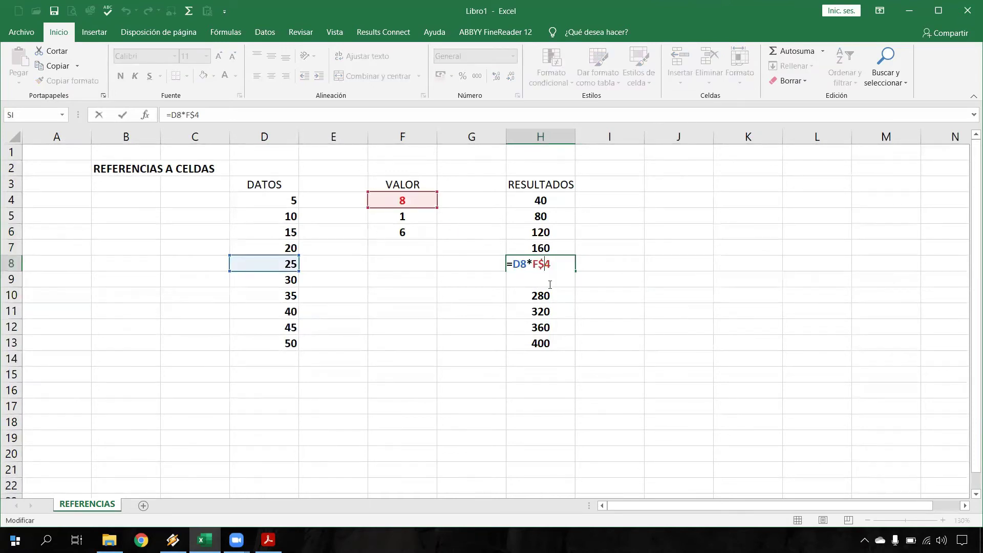
key("Return")
key("F2")
key("Return")
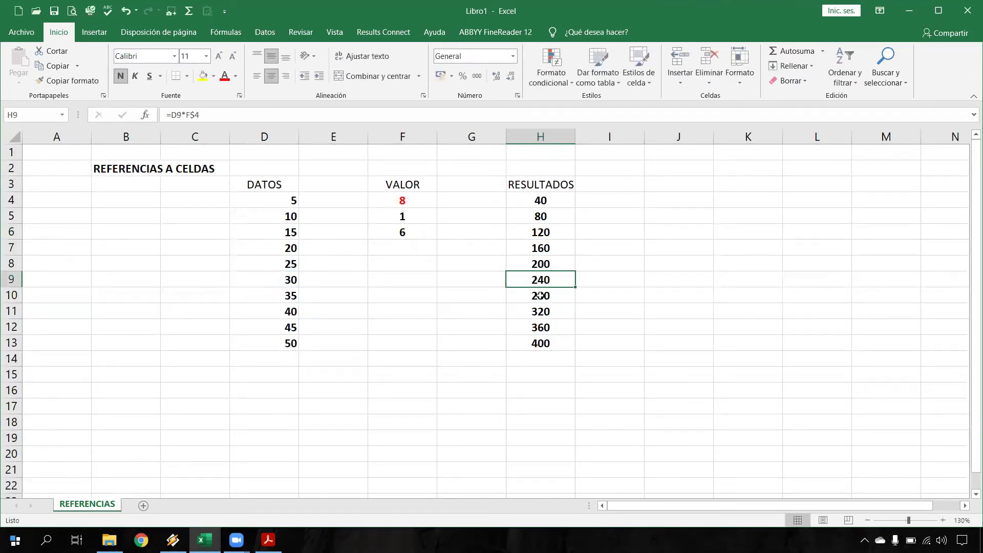
key("F2")
key("ctrl+Return")
left_click(546, 311)
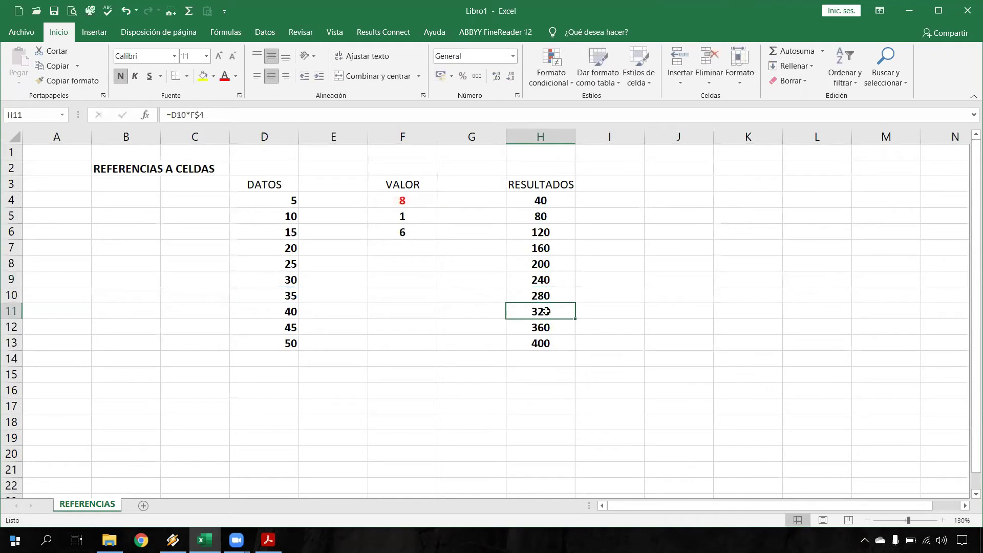
key("F2")
key("ctrl+Return")
double_click(531, 201)
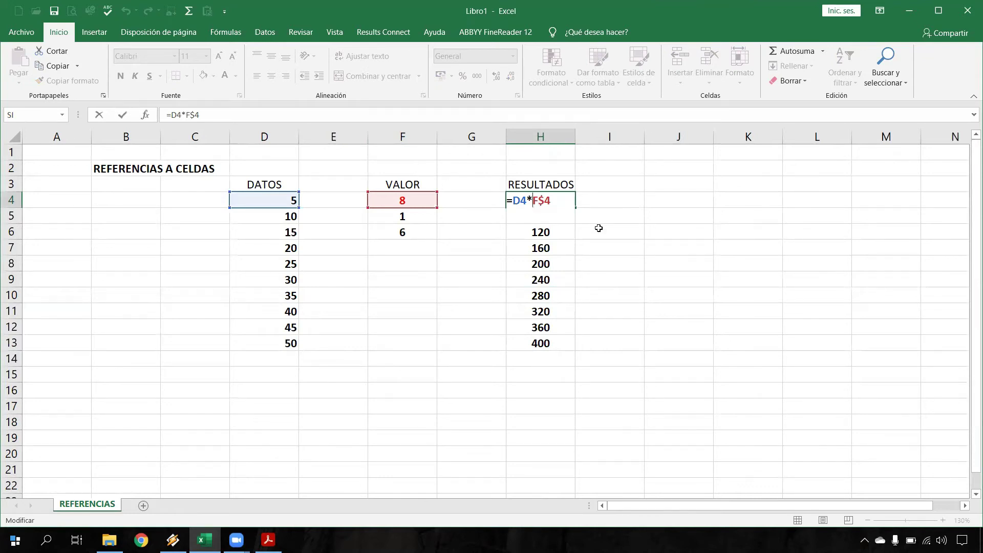
key("ctrl+Return")
- Center the DATOS values in D4:D13 and add a bottom border to the heading cells D3:H3
left_click_drag(276, 200, 297, 343)
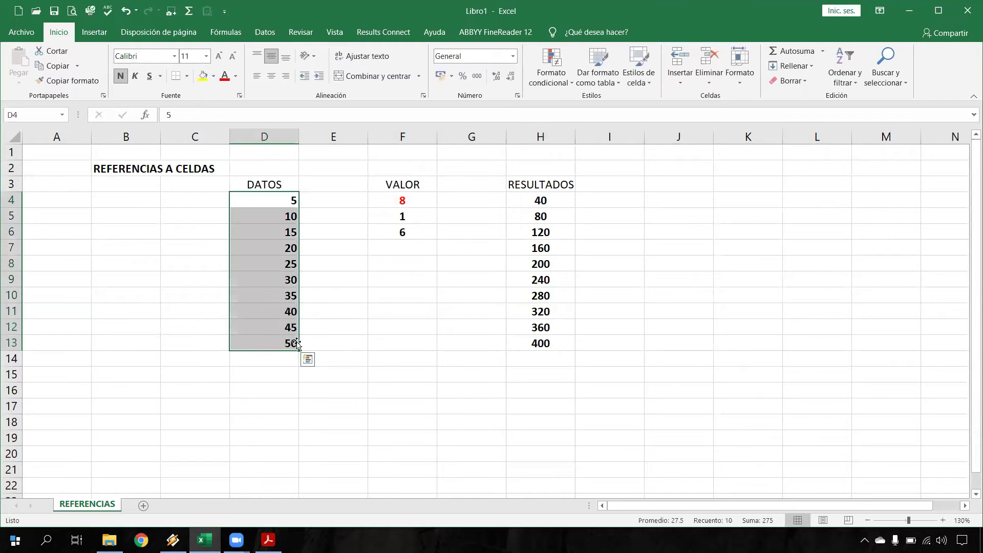
left_click(271, 76)
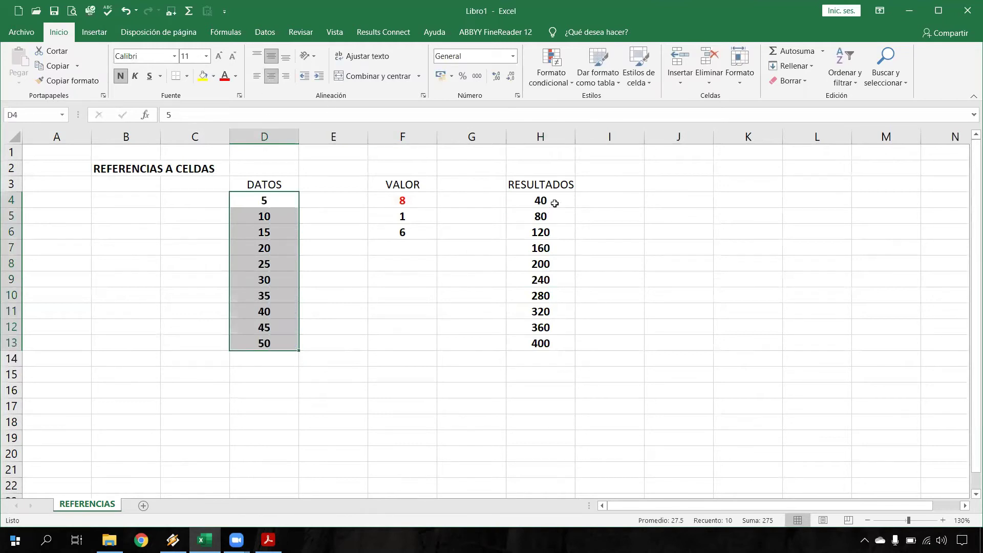
left_click(555, 203)
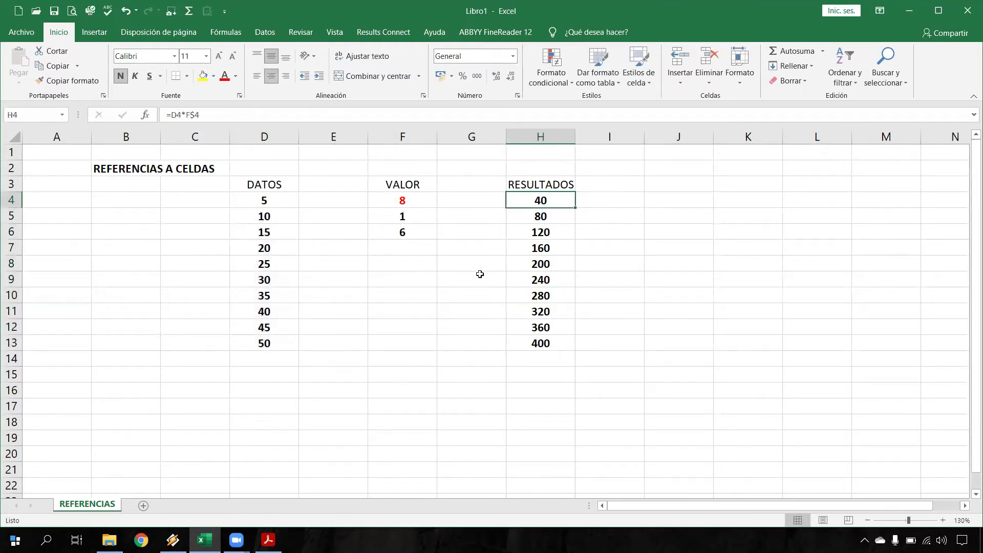
left_click_drag(289, 186, 566, 185)
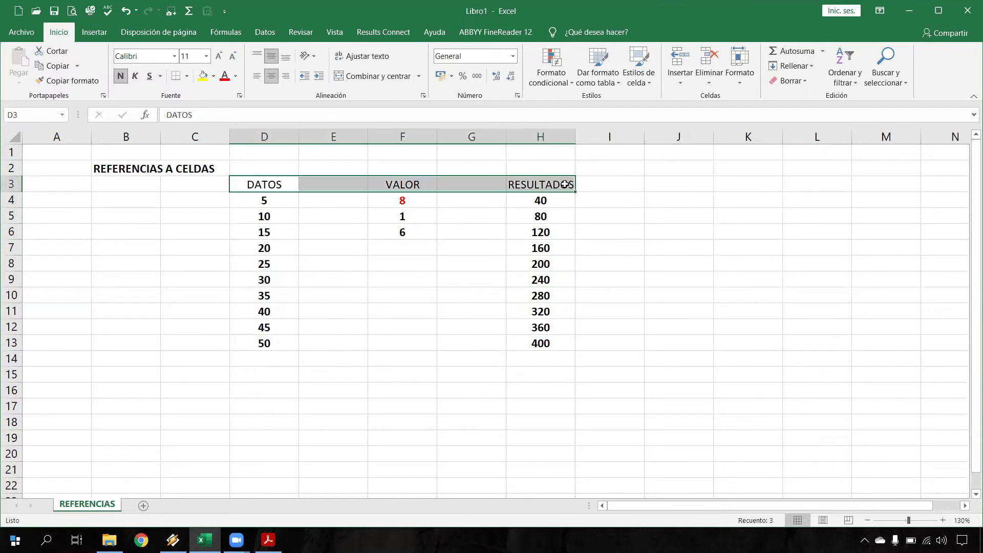
left_click(208, 180)
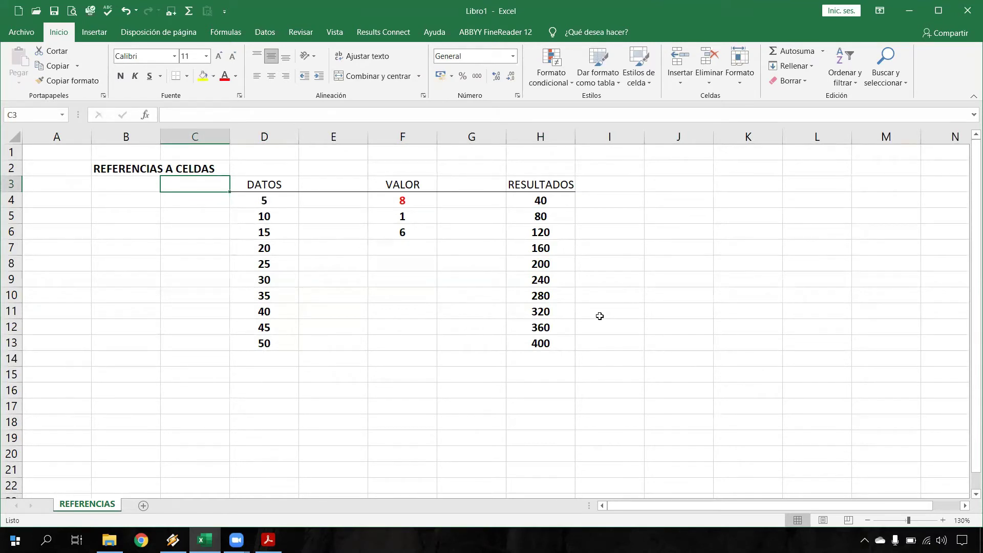
left_click(546, 341)
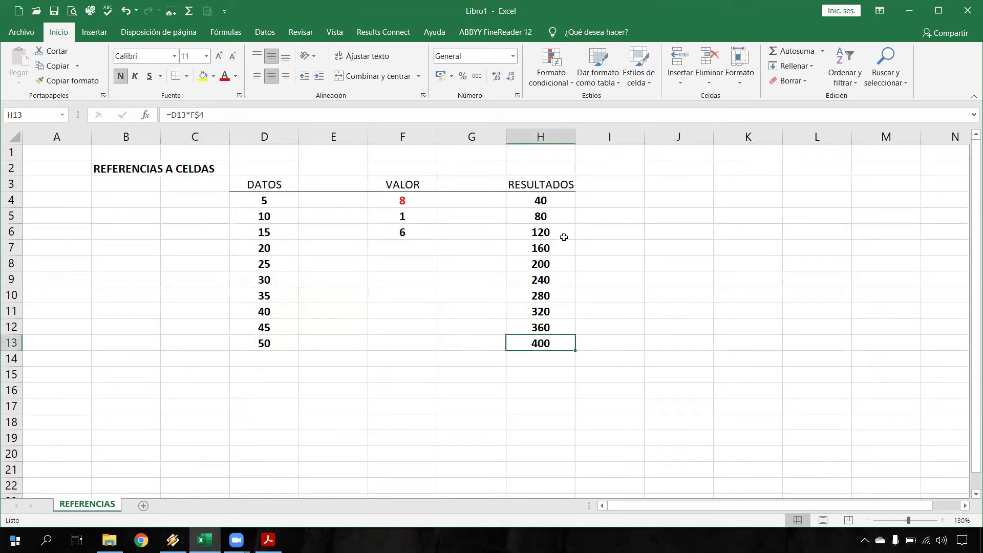
left_click(562, 237)
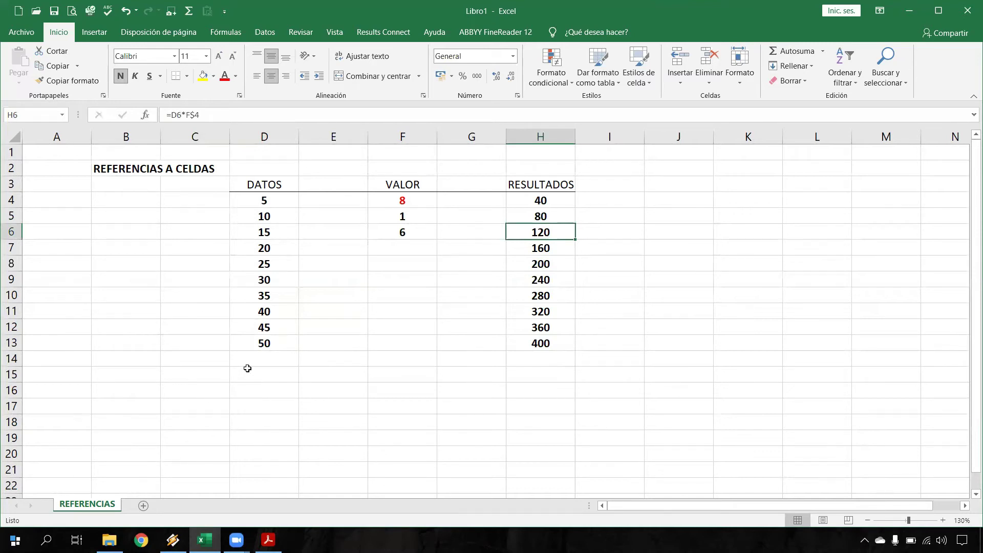
- Enter 5, 10, 15 and 20 across B17:E17 as the first row of a new data block
scroll(248, 368, "down", 1)
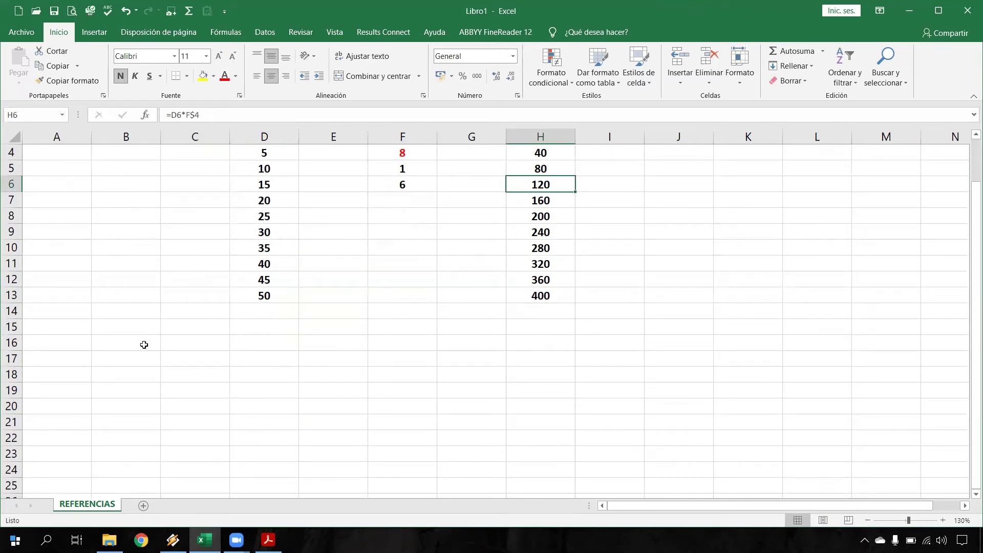
left_click(141, 361)
type("5")
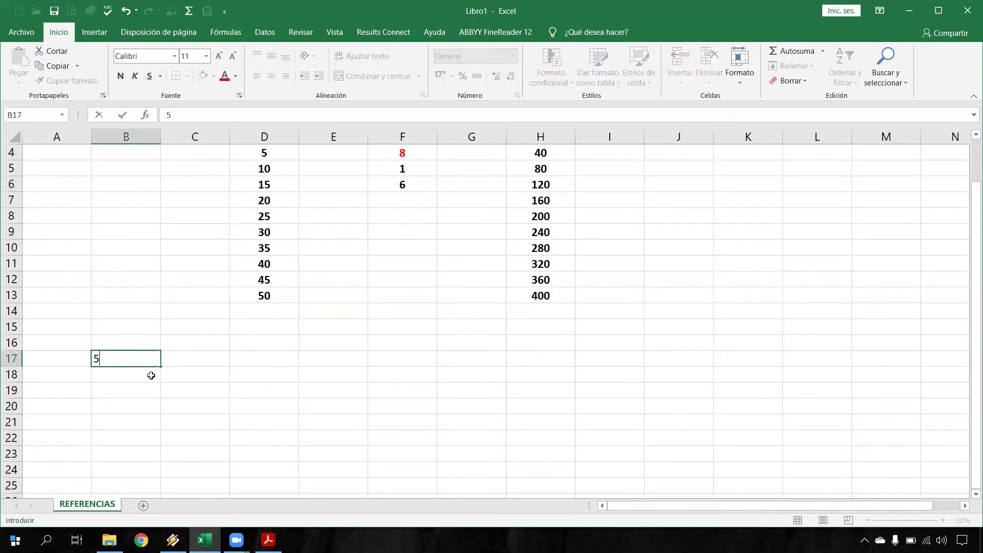
key("Tab")
type("10")
key("Tab")
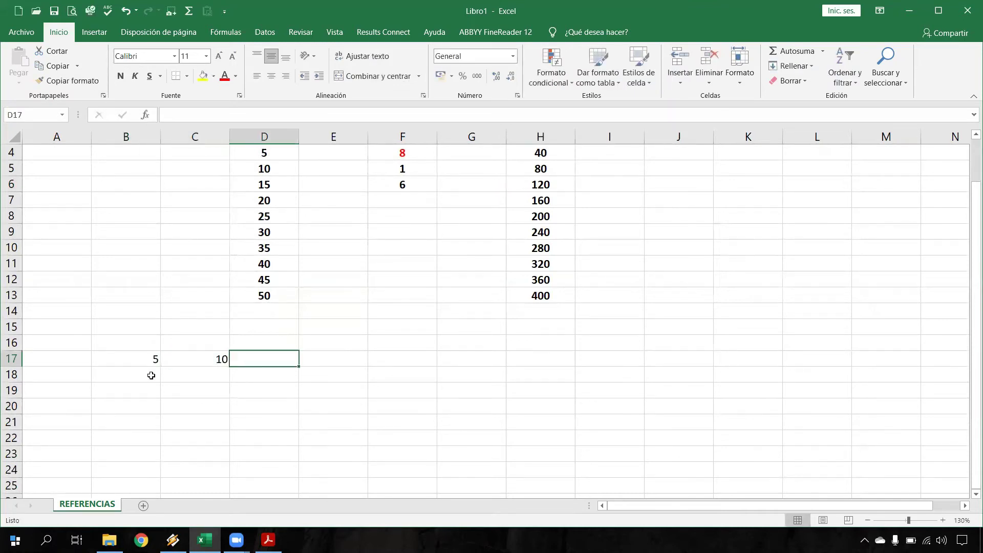
type("15")
key("Tab")
type("20")
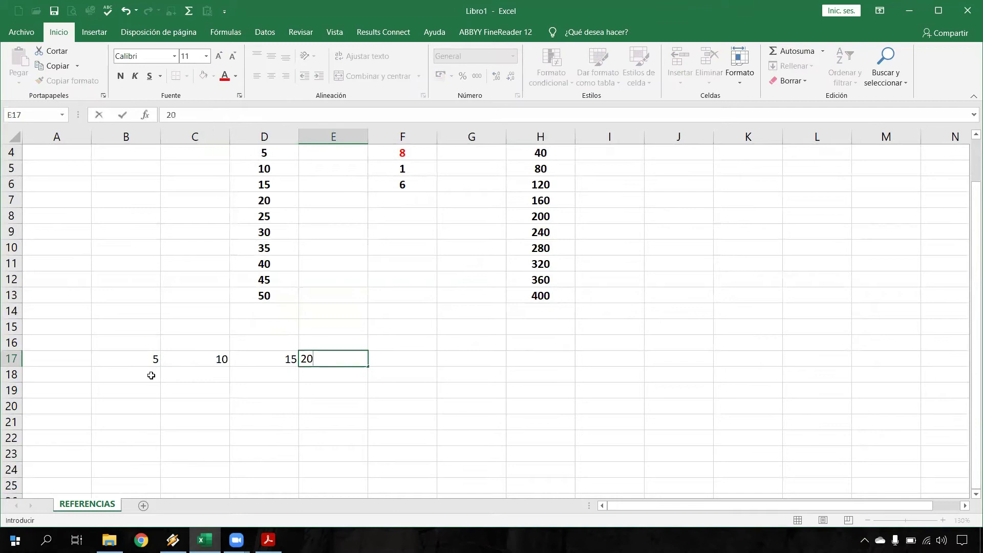
key("Down")
- Enter 25, 30, 35 and 40 across B18:E18
left_click(151, 375)
type("25")
key("Tab")
type("30")
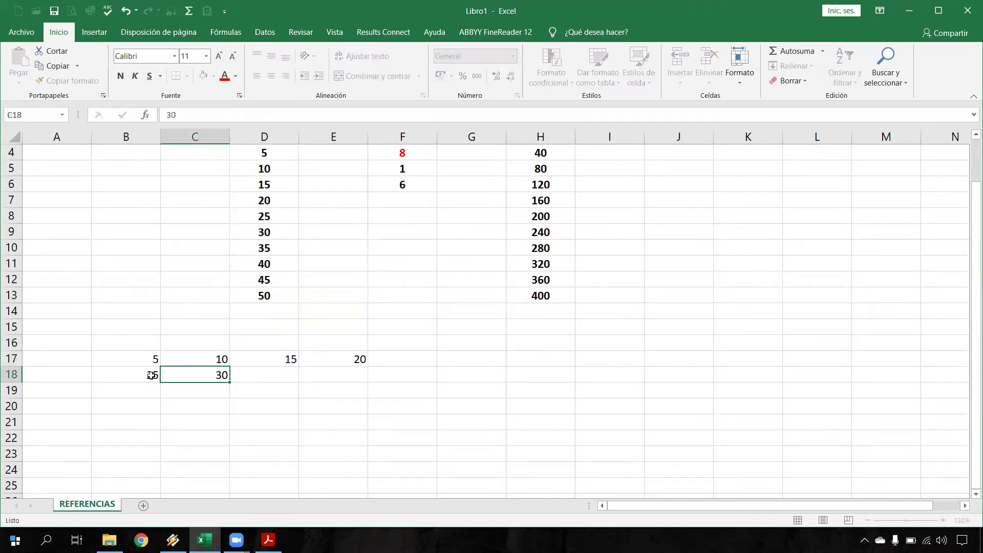
key("Tab")
type("35")
key("Tab")
type("40")
key("Return")
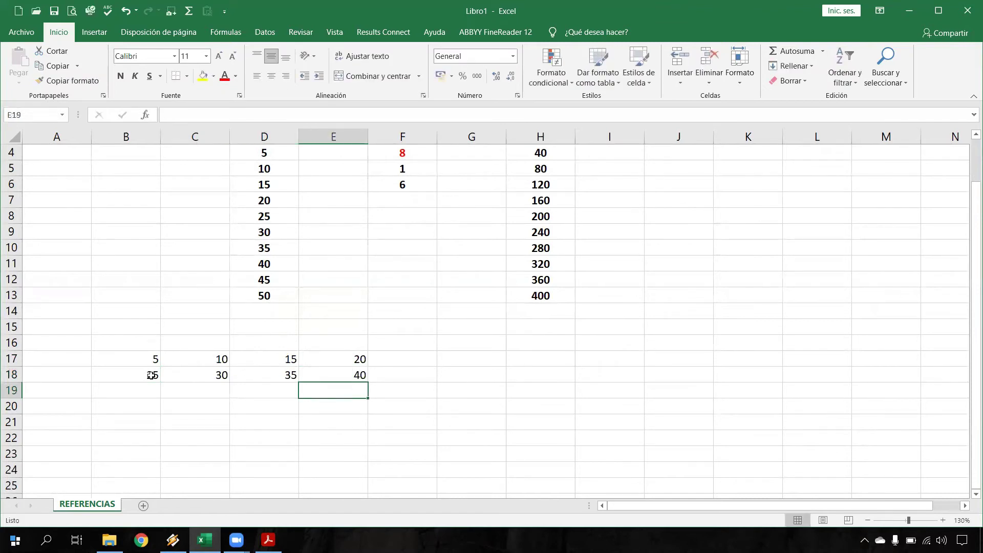
- Enter 45, 50, 55 and 60 across B19:E19 and center the whole block B17:E19
left_click(150, 393)
type("45")
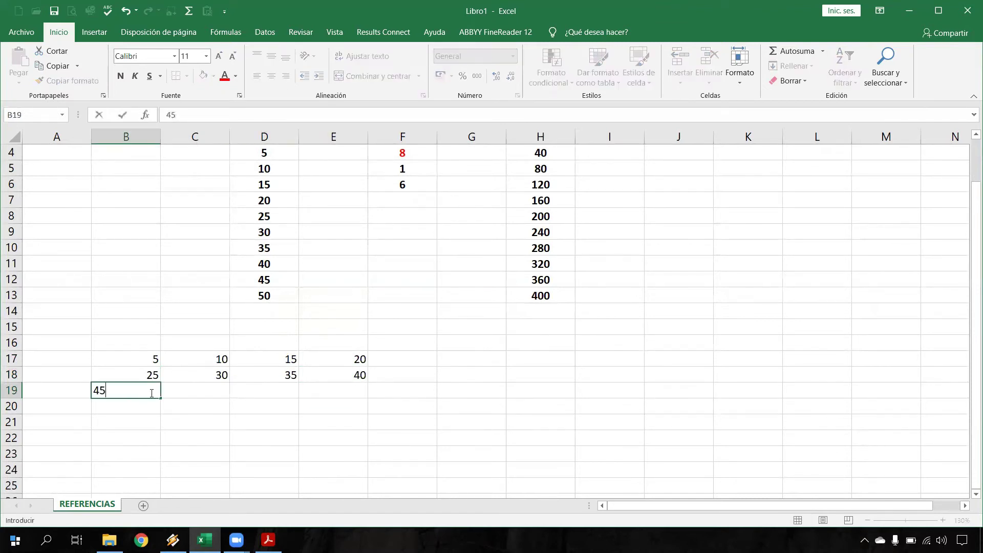
key("Tab")
type("50")
key("Tab")
type("55")
key("Tab")
type("60")
key("Return")
left_click_drag(140, 360, 321, 393)
left_click(270, 77)
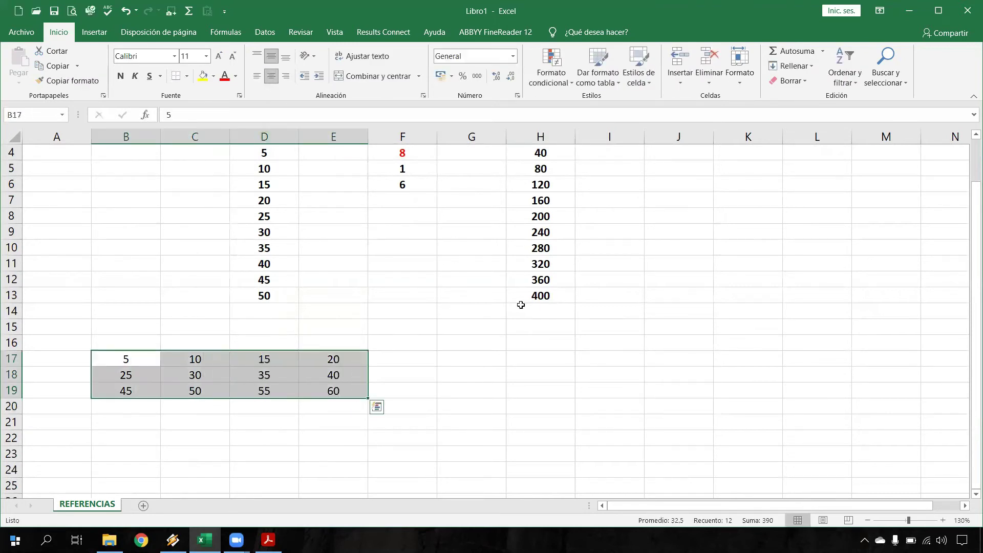
- Enter the values 8, 6 and 1 across G17:I17 and center them
left_click(500, 359)
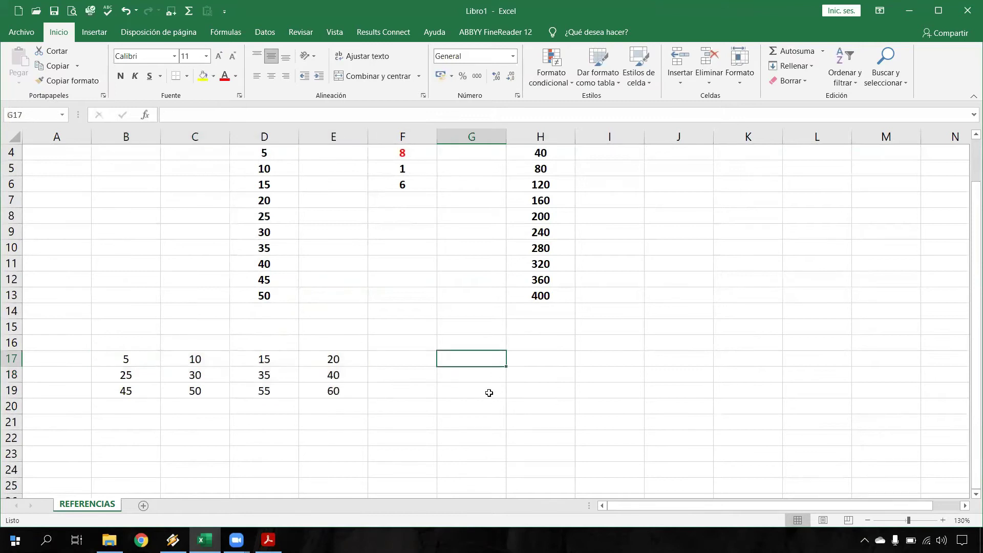
scroll(489, 392, "down", 1)
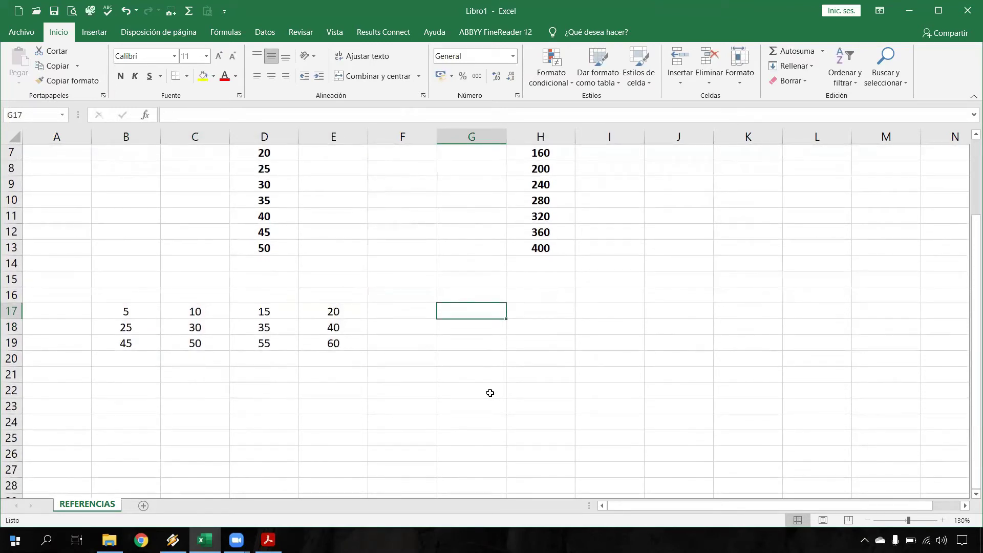
type("8")
key("Tab")
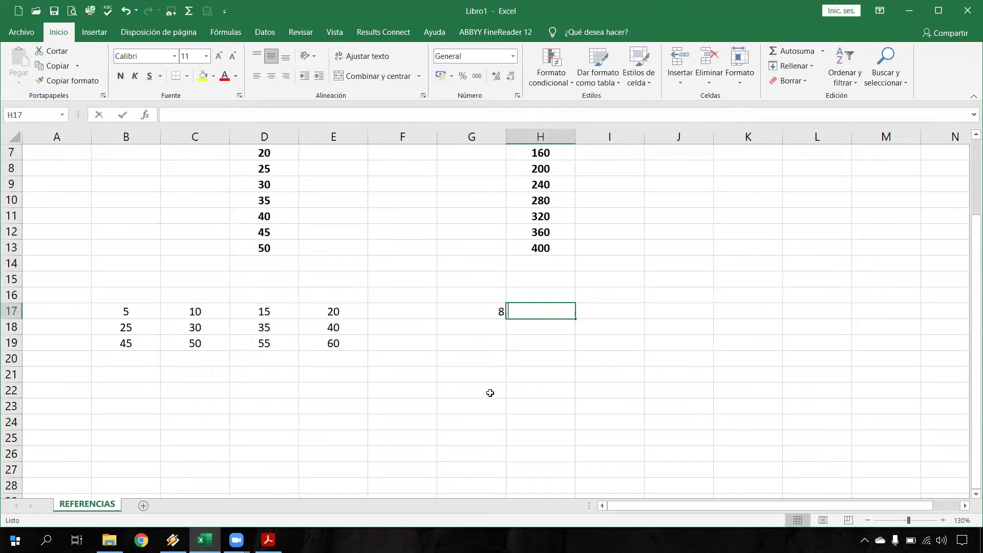
type("6")
key("Tab")
type("1")
key("Return")
left_click_drag(487, 312, 595, 312)
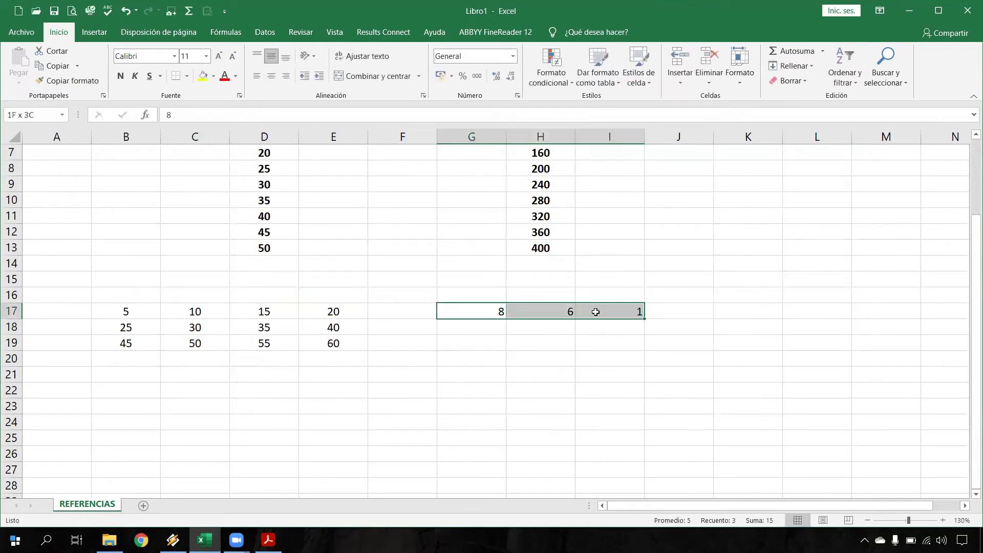
left_click(272, 75)
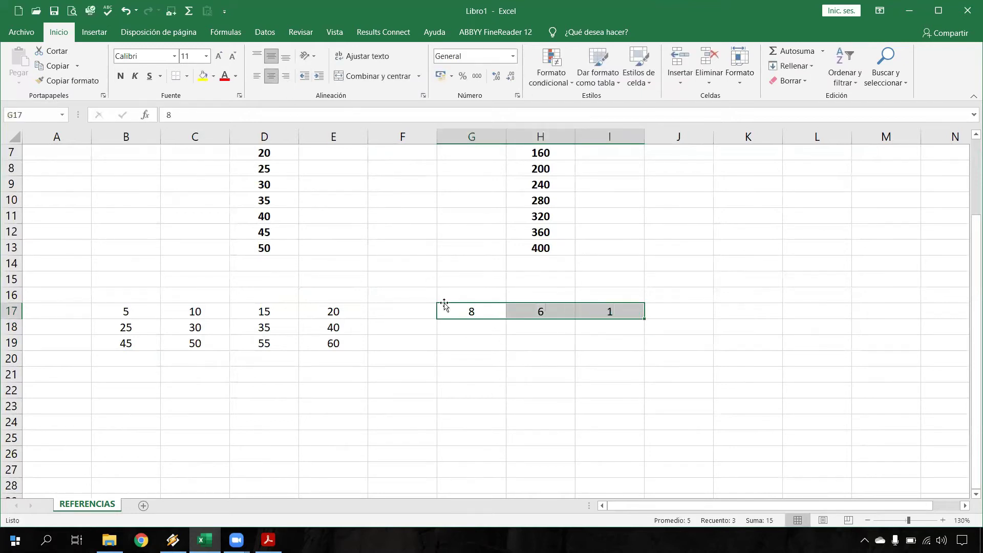
left_click(476, 336)
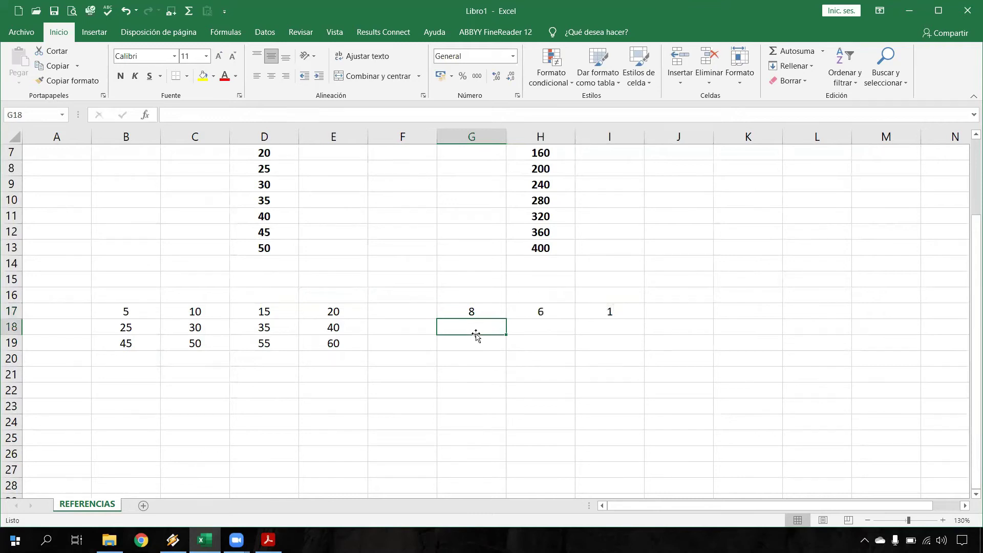
- Enter the values 2, 4 and 6 across G18:I18
left_click(735, 311)
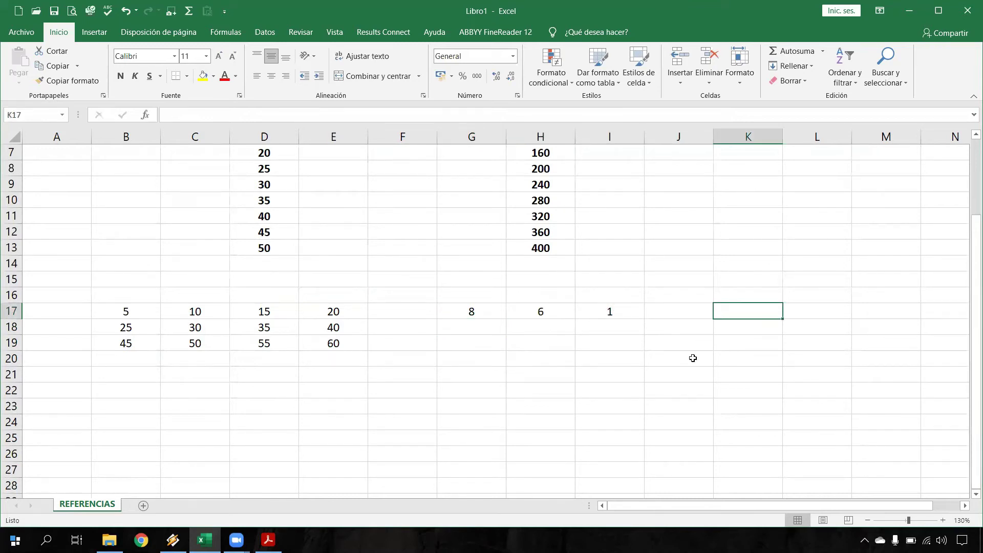
left_click_drag(489, 315, 588, 315)
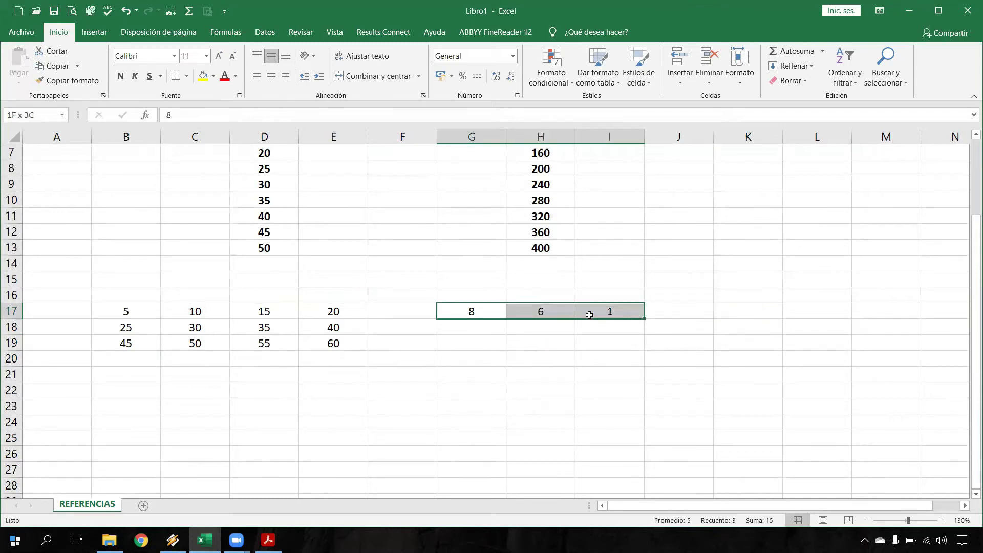
left_click(480, 332)
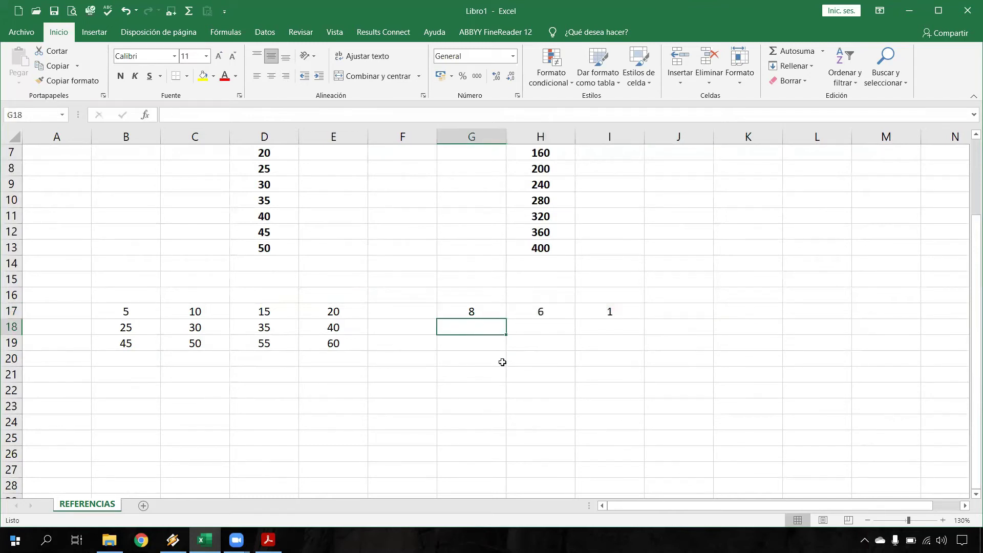
type("2")
key("Tab")
type("4")
key("Tab")
type("6")
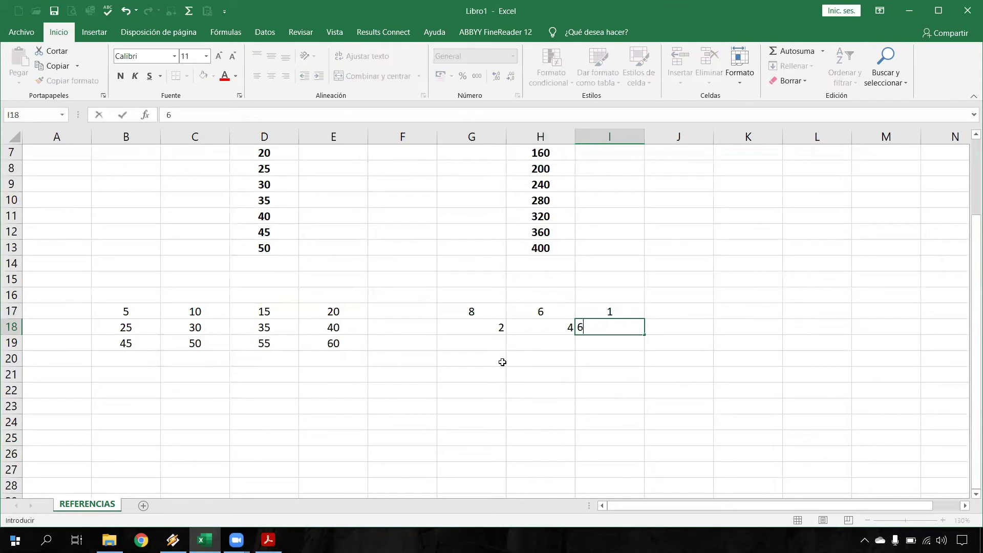
- Replace the values in G17:I17 with 2, 4 and 6
left_click(485, 305)
type("2")
key("Tab")
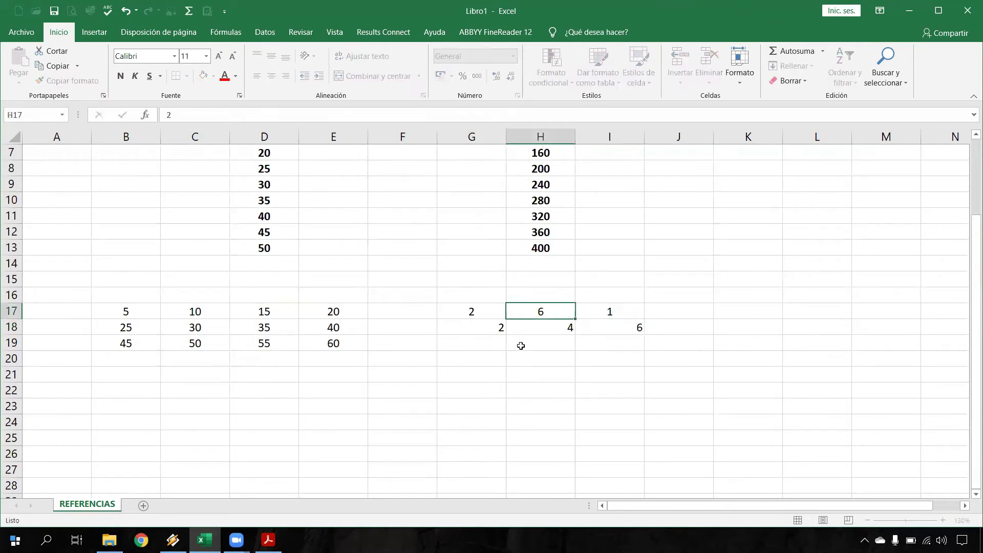
type("4")
key("Tab")
type("1")
key("BackSpace")
type("6")
key("Return")
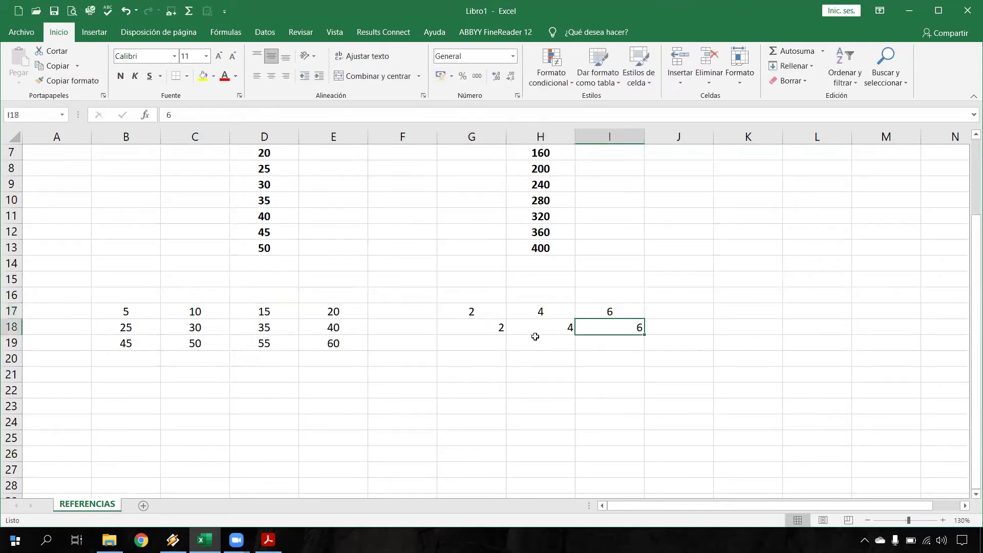
- Set G18:I18 to 8, 12 and 16 and center the block G17:I18
left_click(498, 327)
key("Tab")
type("12")
key("Tab")
type("16")
key("Return")
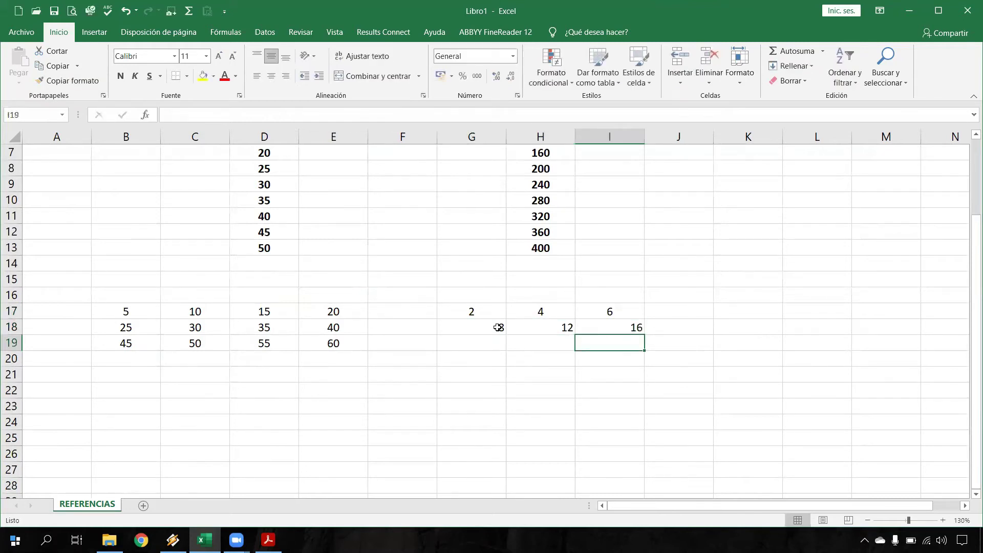
left_click(476, 347)
left_click_drag(475, 313, 602, 323)
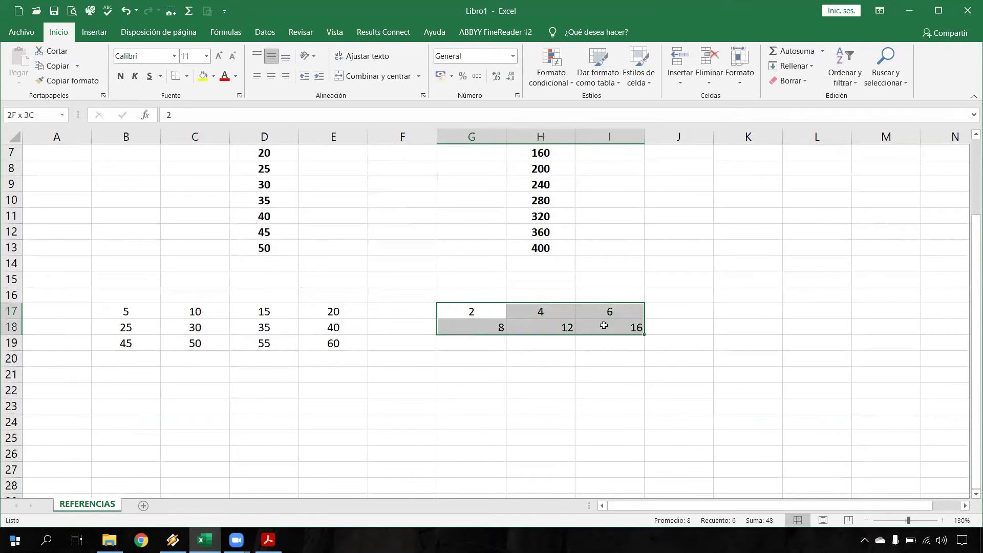
left_click(271, 76)
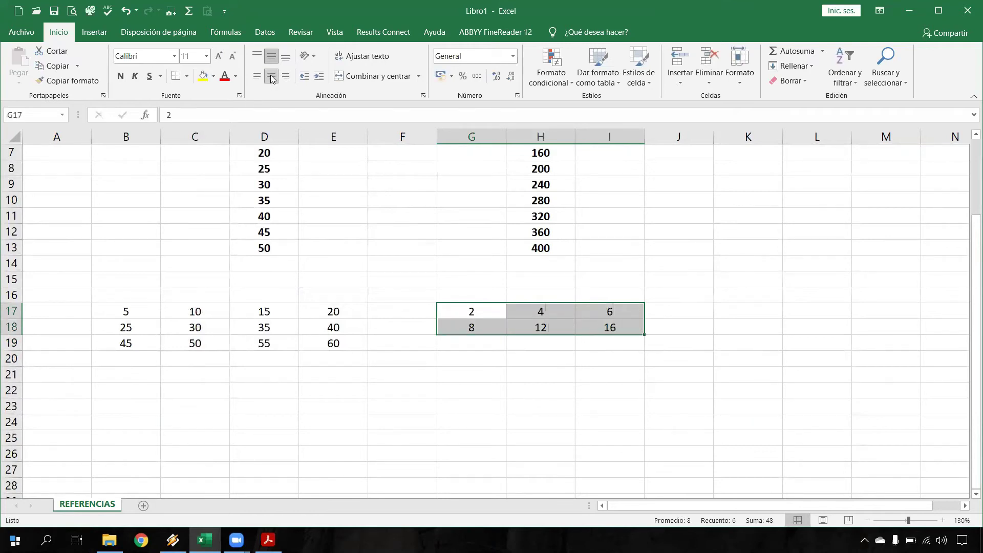
- Extend the number series in columns G, H and I from rows 17:18 down to row 19
left_click(477, 344)
left_click_drag(478, 311, 511, 353)
left_click(527, 345)
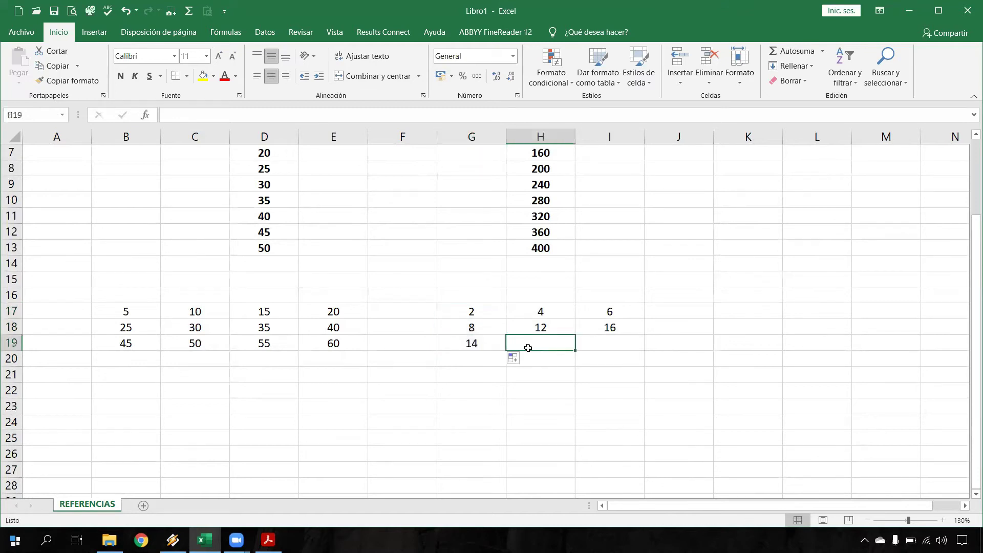
left_click(495, 343)
left_click_drag(546, 312, 575, 352)
left_click(560, 343)
left_click_drag(607, 312, 645, 350)
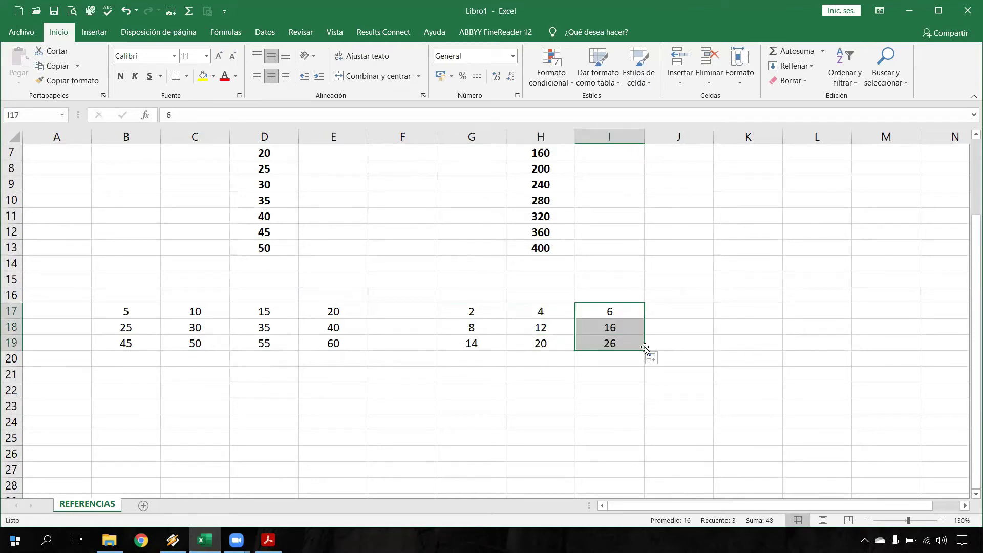
- Enter the formula =B17*G17 in K17 and move that cell to L17
left_click(753, 312)
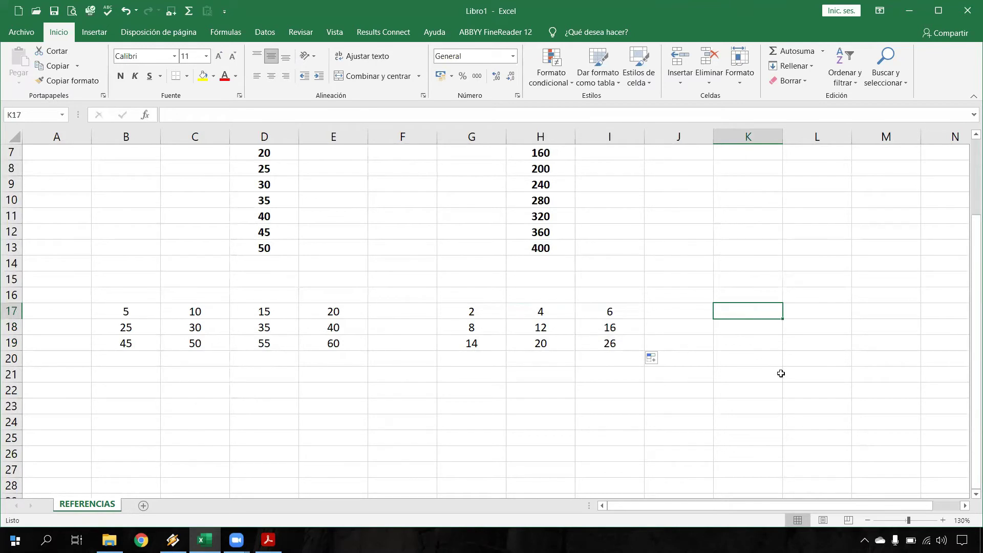
type("=")
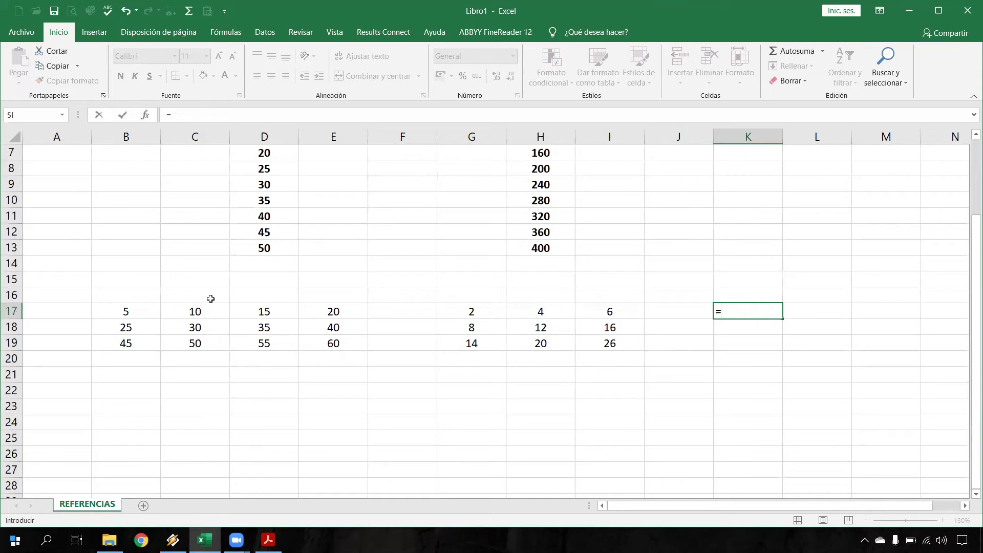
left_click(139, 311)
type("*")
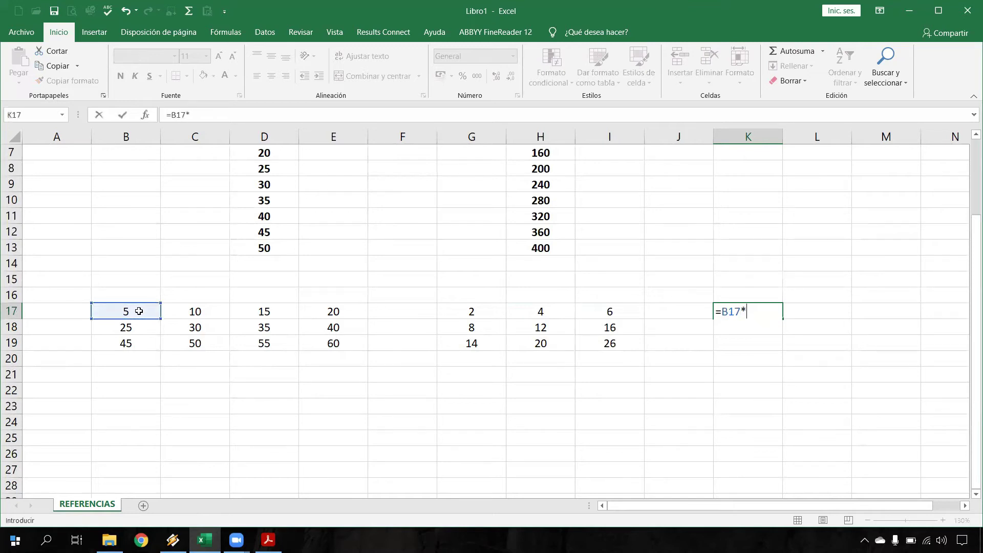
left_click(453, 312)
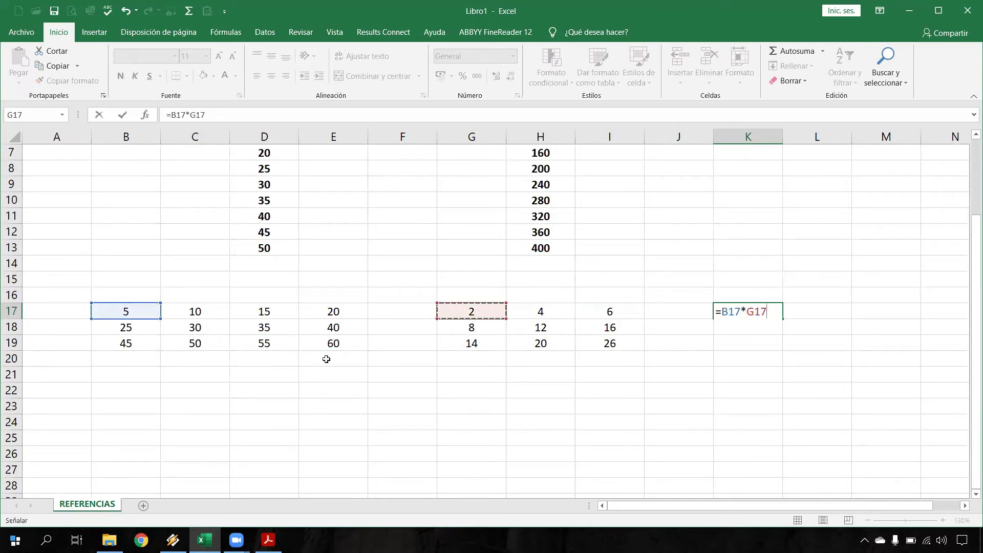
key("Return")
left_click(755, 309)
left_click_drag(760, 305, 809, 310)
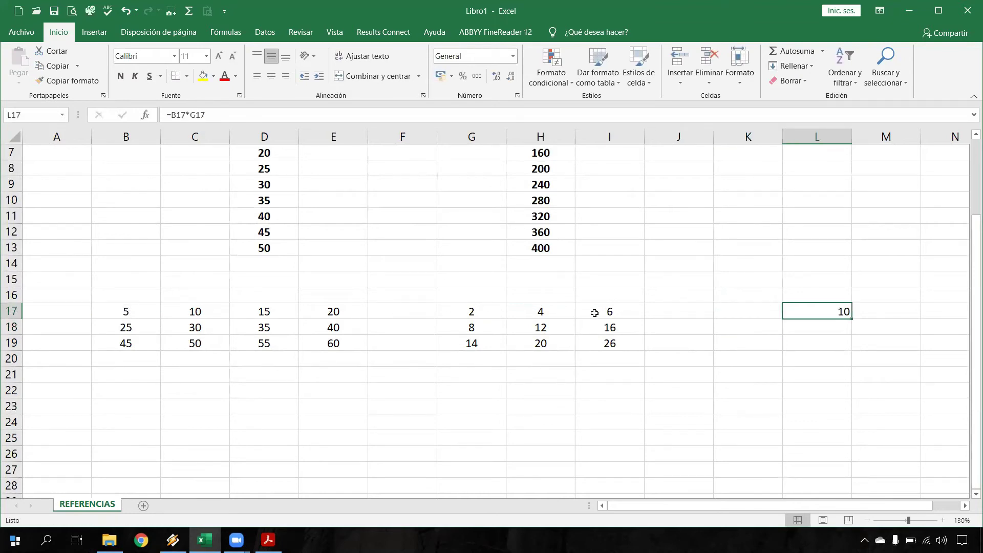
- Enter 22, 28 and 32 down J17:J19 as the fourth column of the second block and center them
left_click(618, 311)
left_click(660, 310)
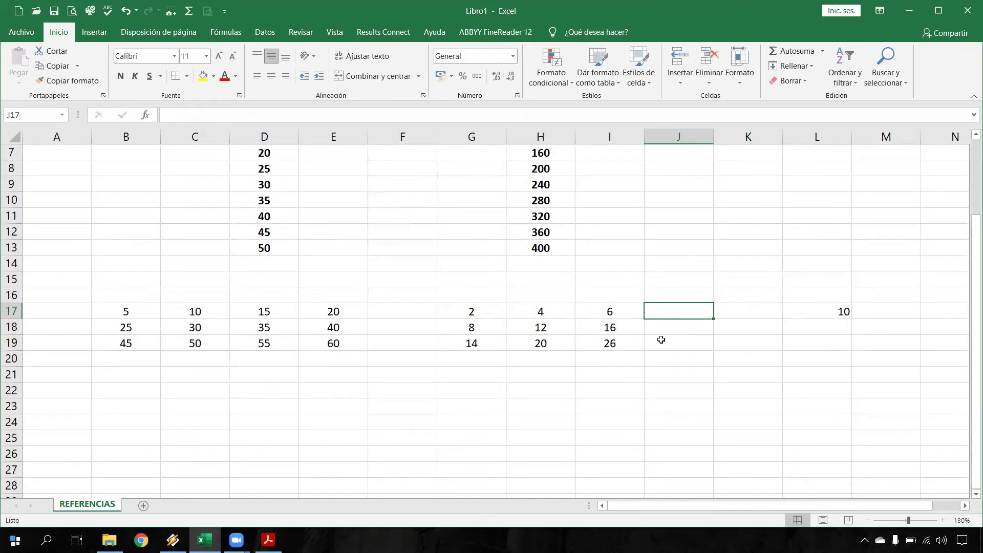
type("22")
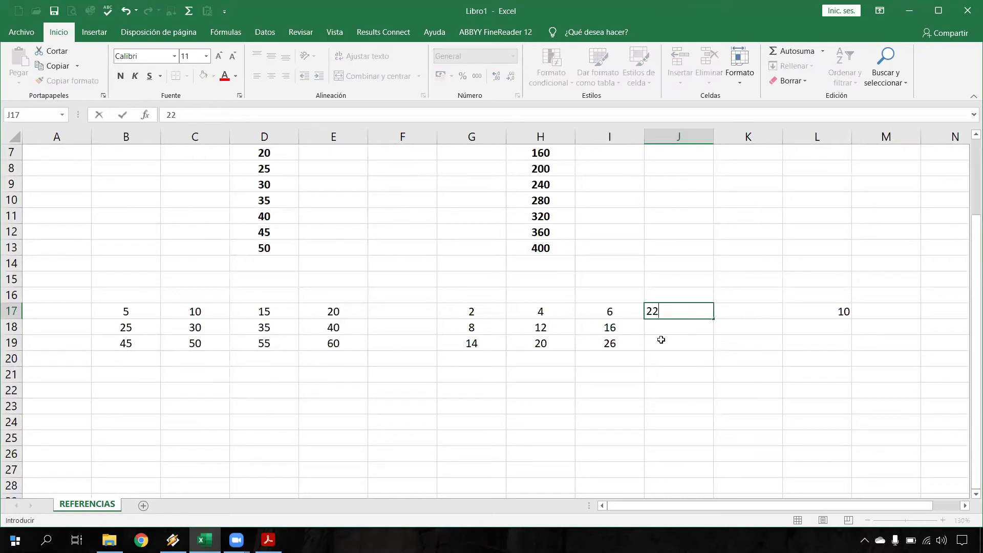
key("Return")
type("28")
key("Return")
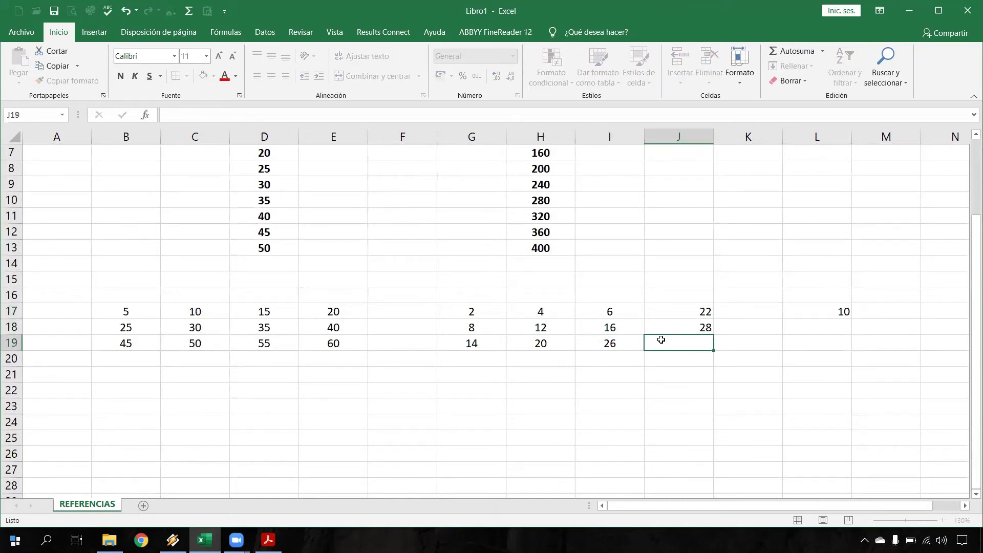
type("32")
key("Return")
left_click_drag(669, 314, 669, 341)
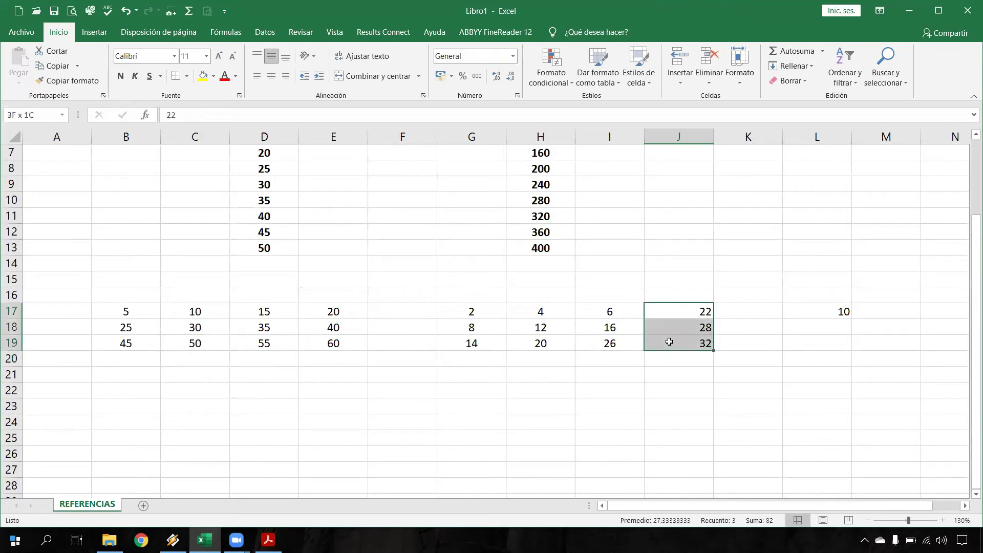
- Center L17 and fill its formula across to O17
left_click(817, 309)
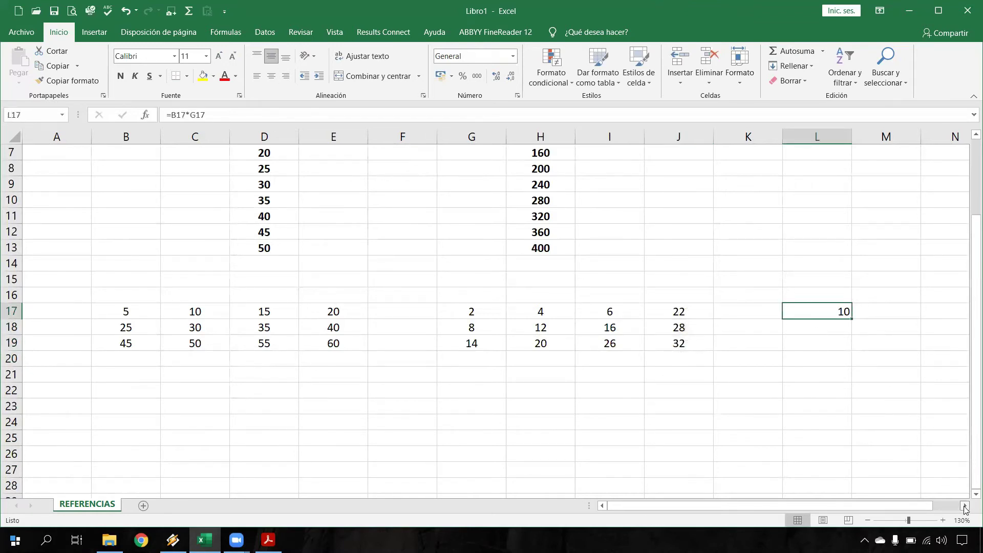
left_click(964, 506)
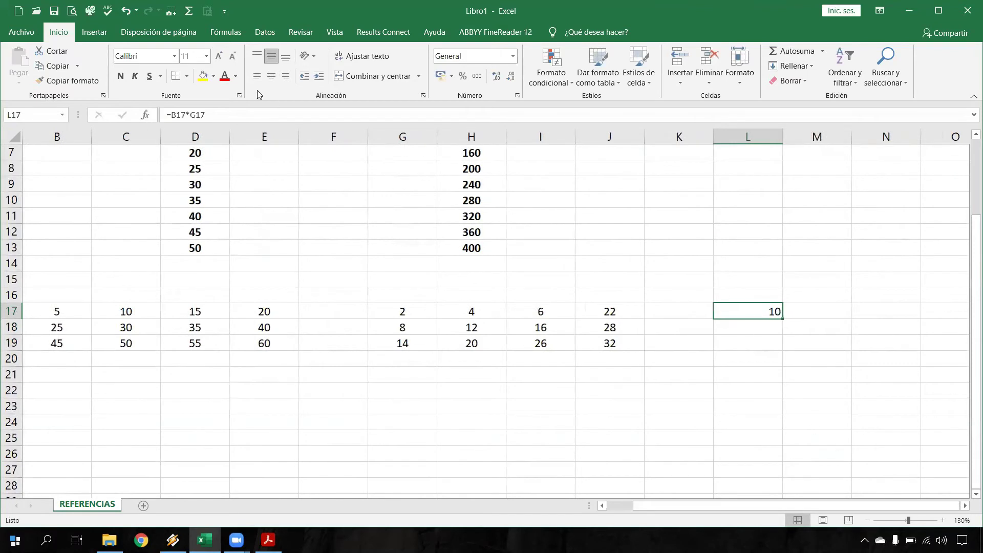
left_click(271, 76)
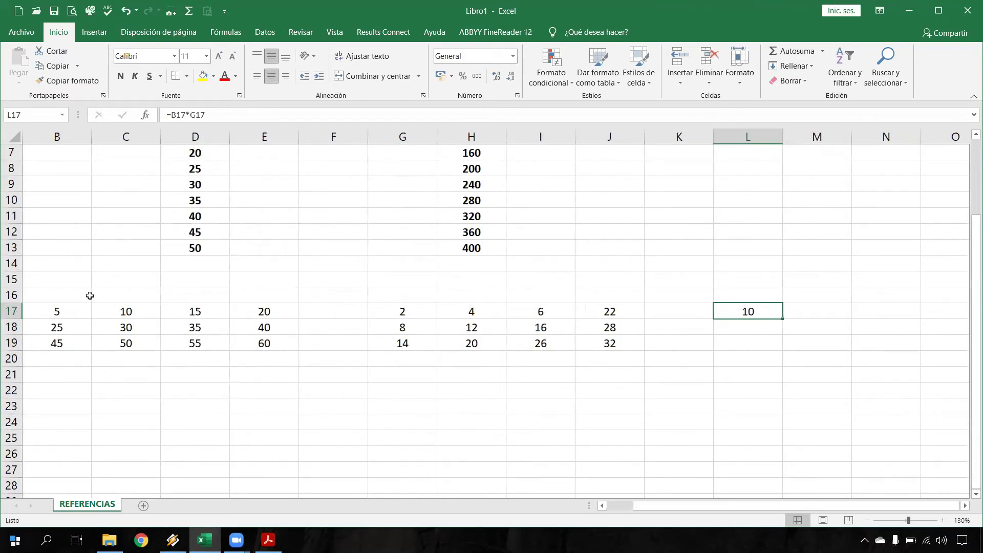
double_click(741, 316)
key("Escape")
left_click_drag(782, 318, 950, 313)
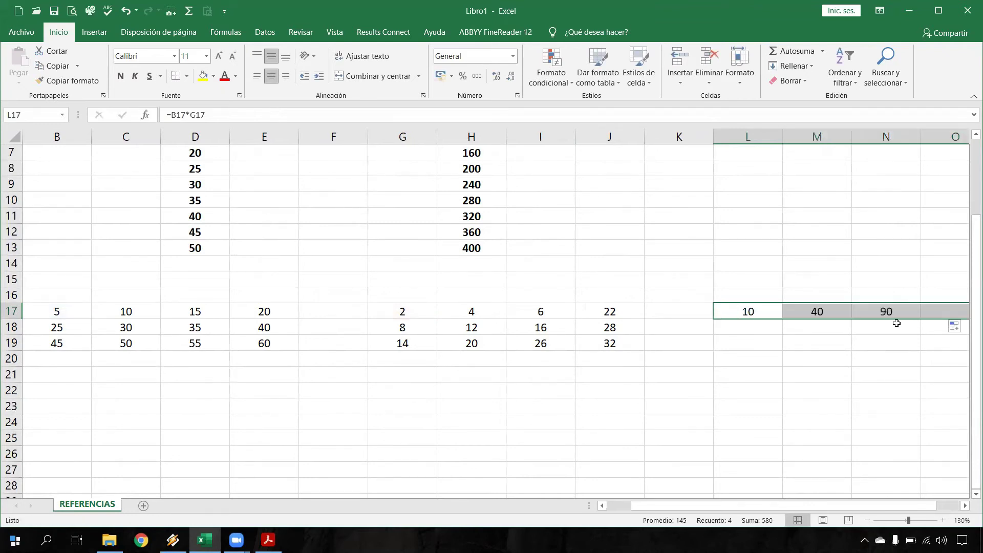
- Inspect the formulas in L17 through O17 to see how their relative references shift across the columns
left_click(742, 312)
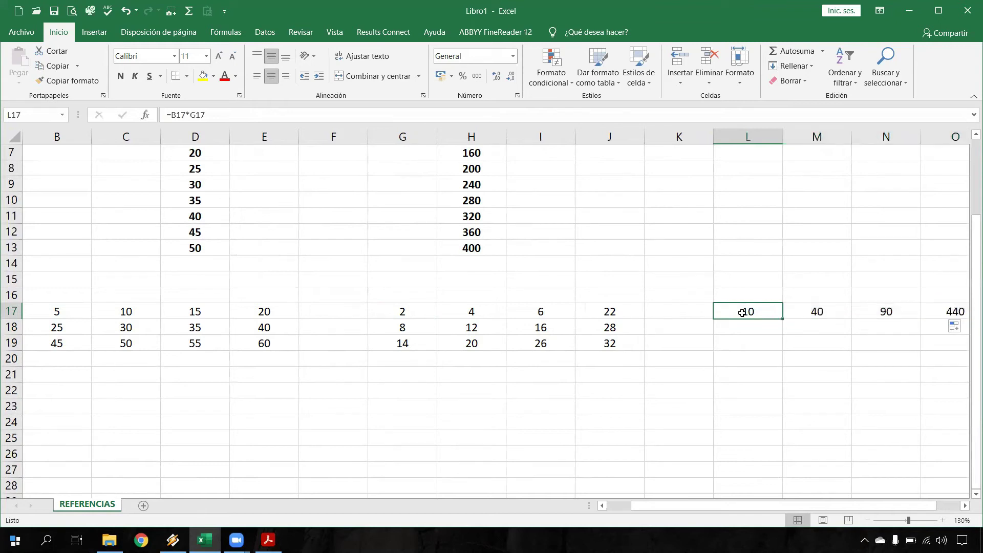
double_click(742, 313)
key("Escape")
double_click(811, 311)
key("Escape")
double_click(884, 311)
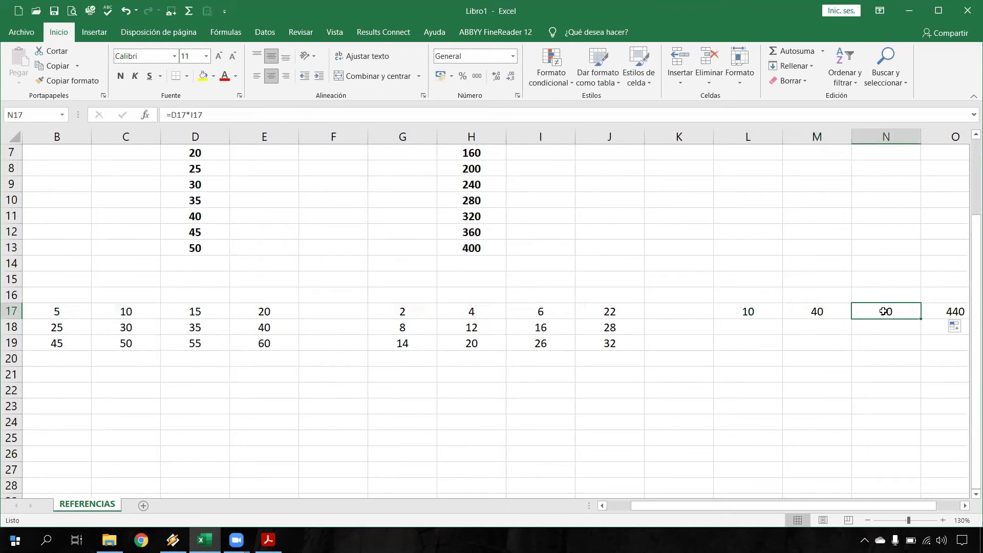
key("Escape")
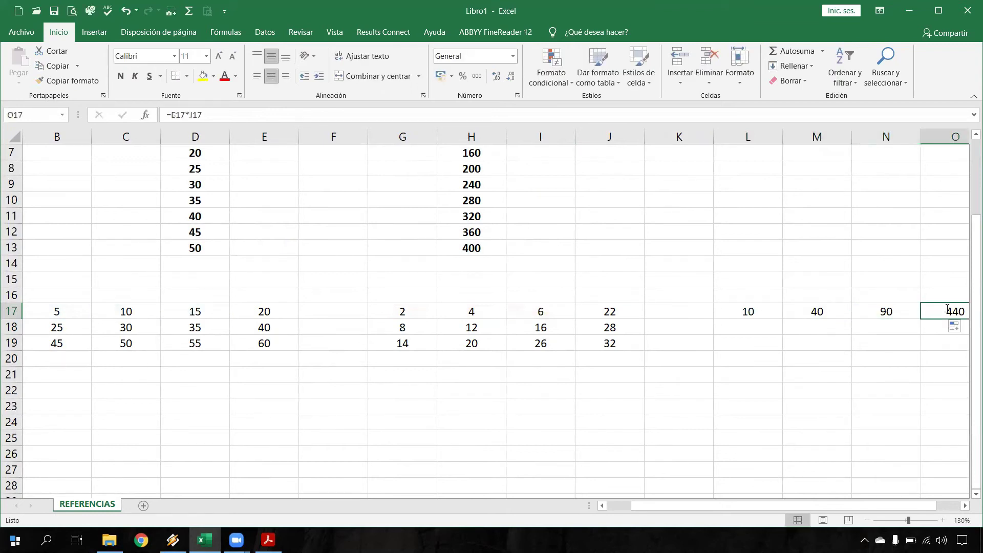
double_click(944, 309)
key("Escape")
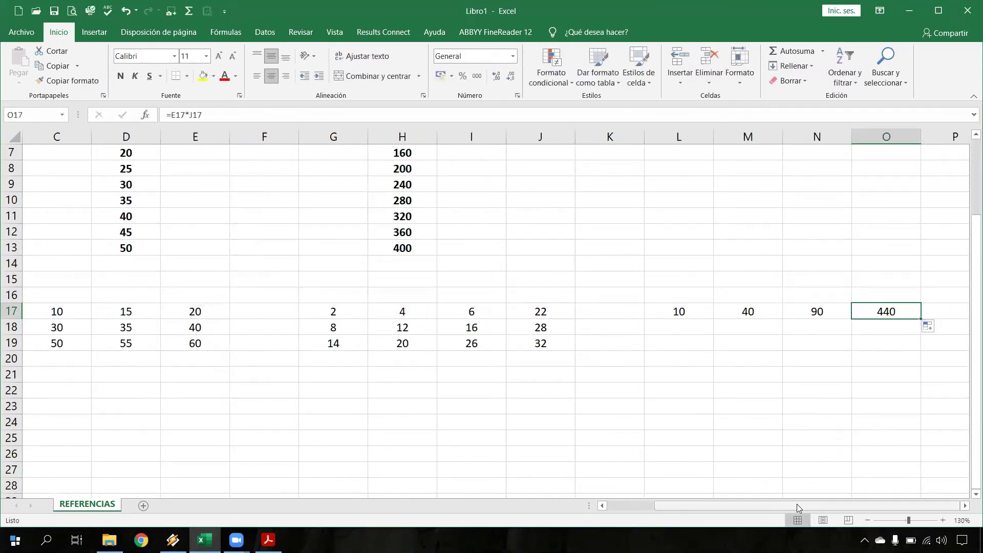
- Narrow column A and compare the formula in H8 with the one in L17
left_click_drag(797, 504, 752, 505)
left_click_drag(98, 138, 48, 137)
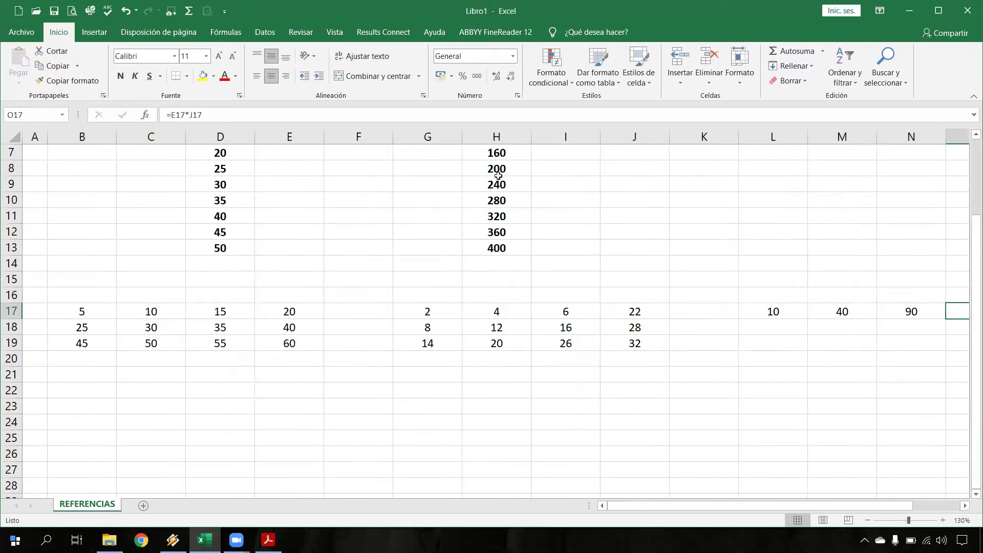
double_click(505, 170)
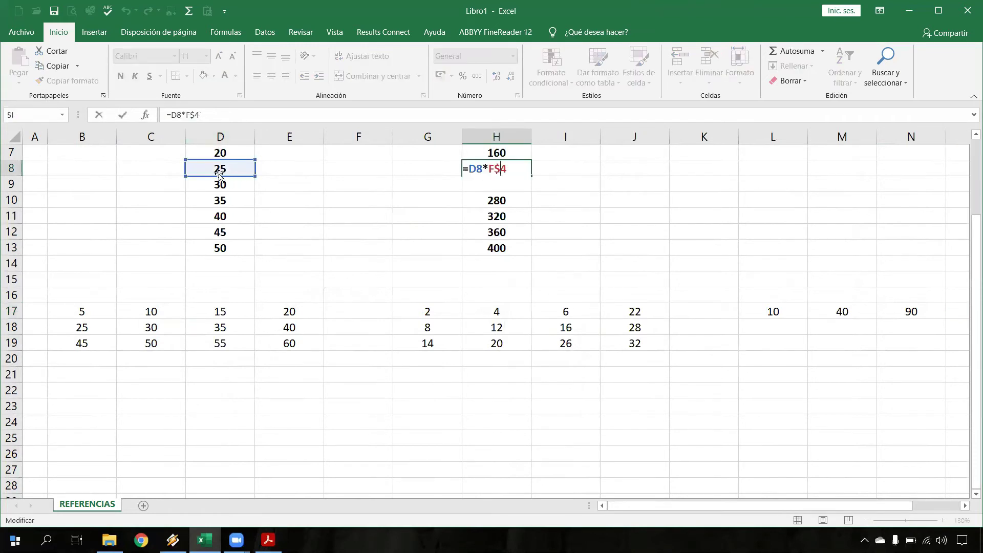
key("Escape")
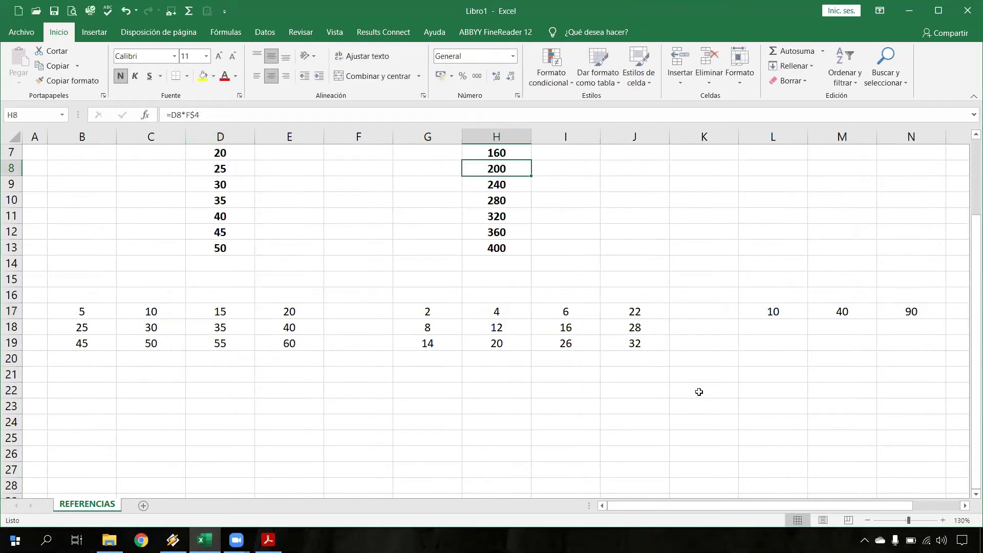
double_click(798, 314)
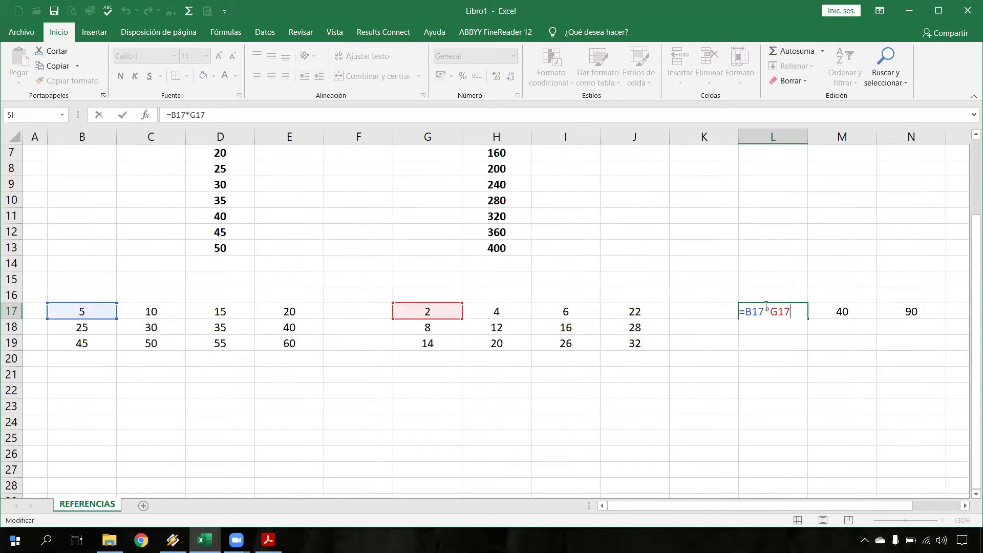
key("Escape")
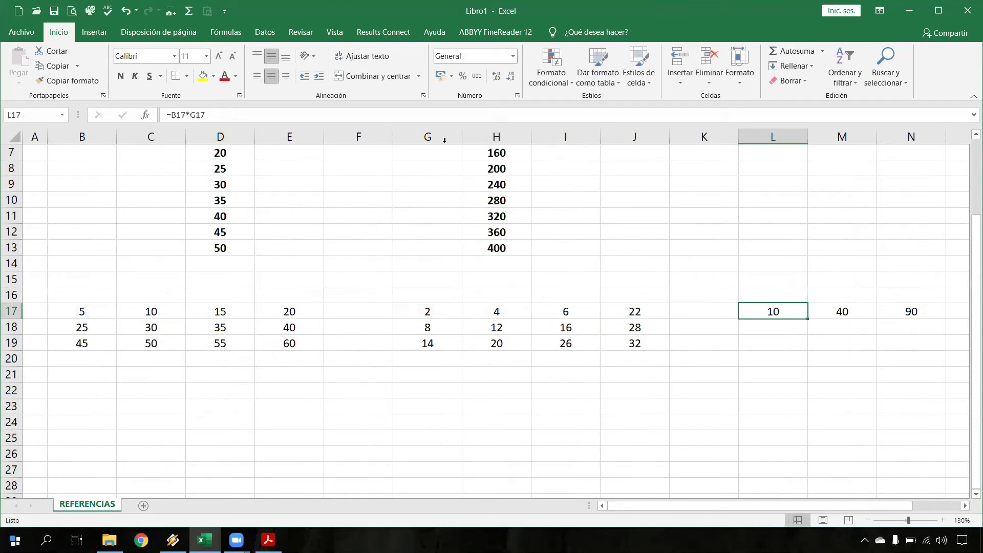
- Narrow columns C, D, E, G, I and J to bring the two number blocks of rows 17 to 19 closer together
left_click_drag(116, 137, 173, 138)
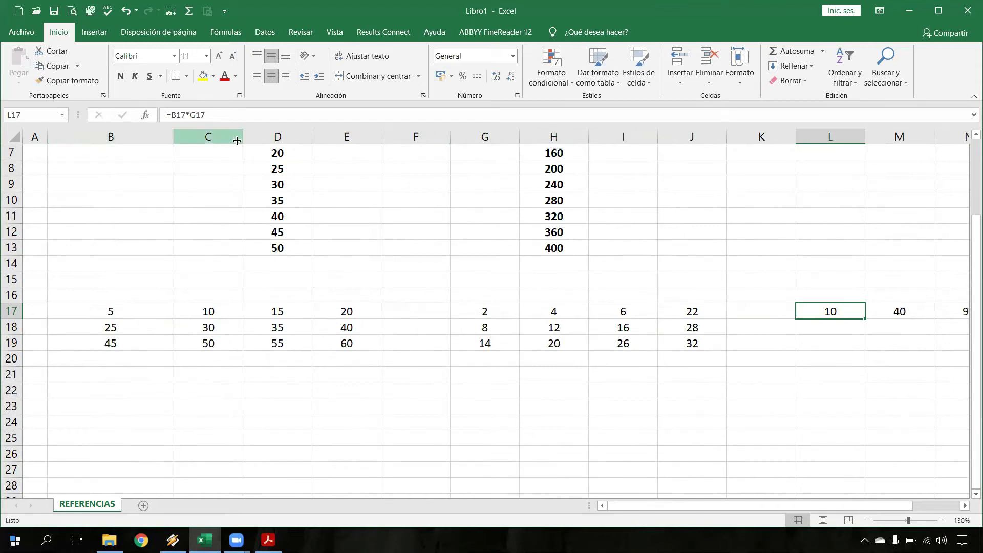
left_click_drag(240, 138, 192, 139)
left_click_drag(261, 138, 230, 138)
left_click_drag(299, 136, 249, 137)
left_click_drag(174, 137, 113, 134)
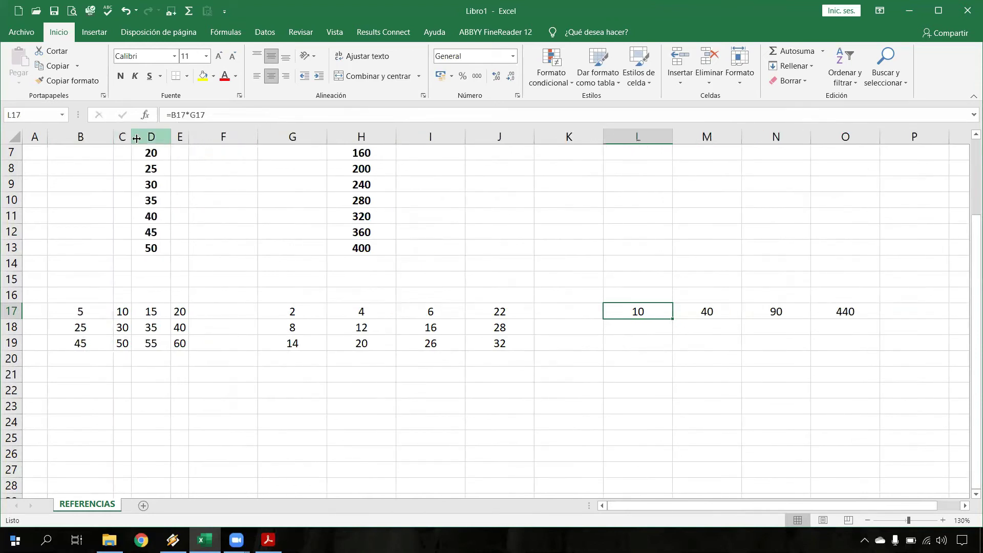
left_click_drag(326, 134, 275, 134)
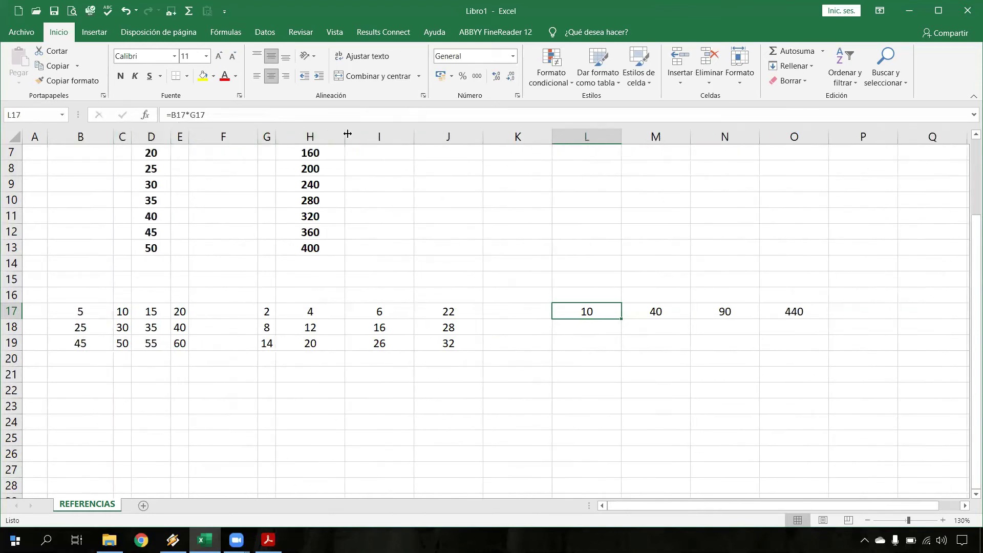
left_click_drag(344, 134, 343, 134)
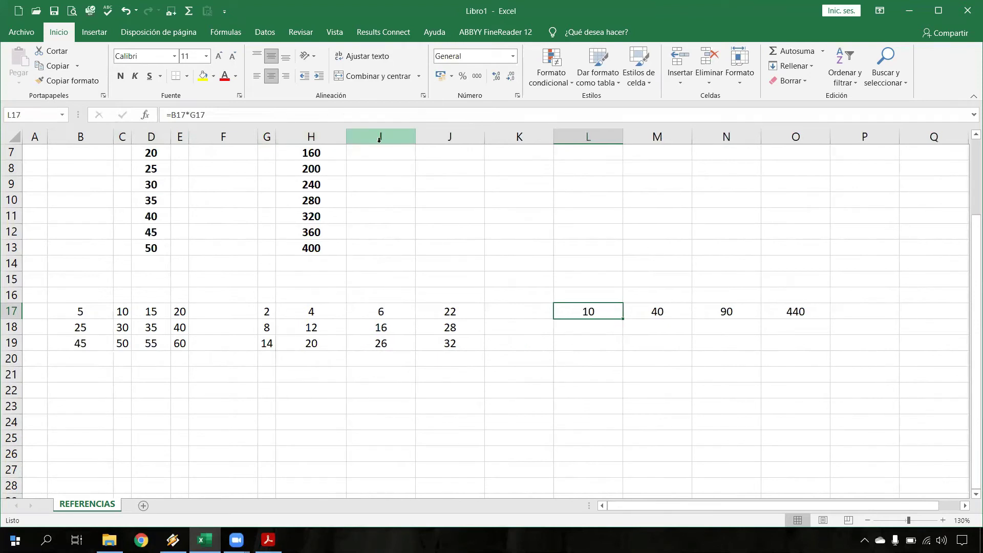
double_click(416, 136)
double_click(433, 136)
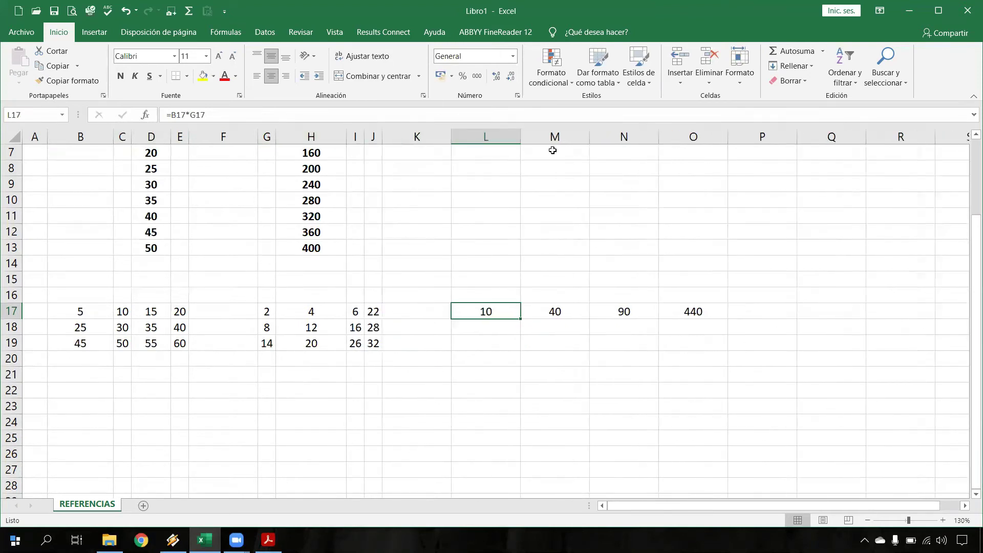
- Autofit columns L through O to their contents
left_click_drag(486, 137, 693, 136)
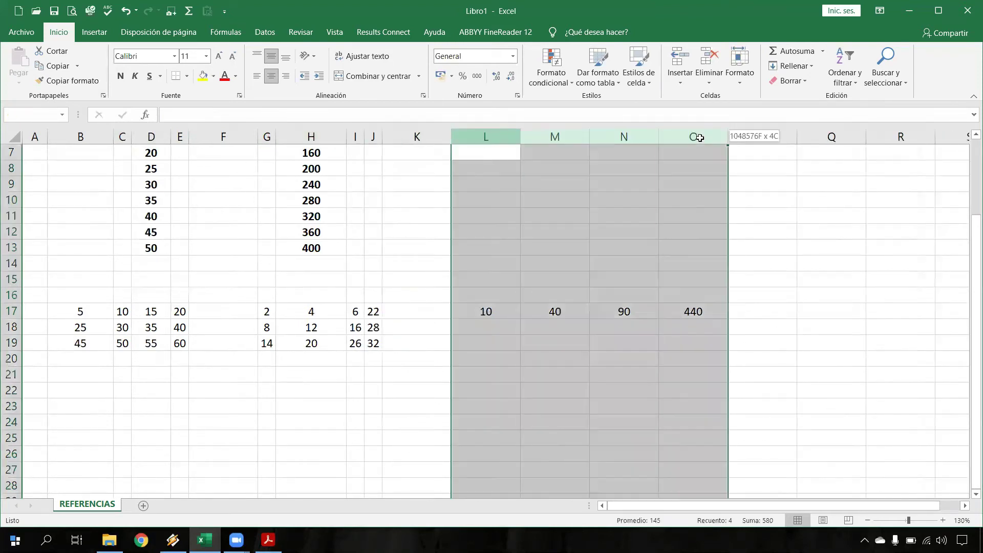
double_click(728, 136)
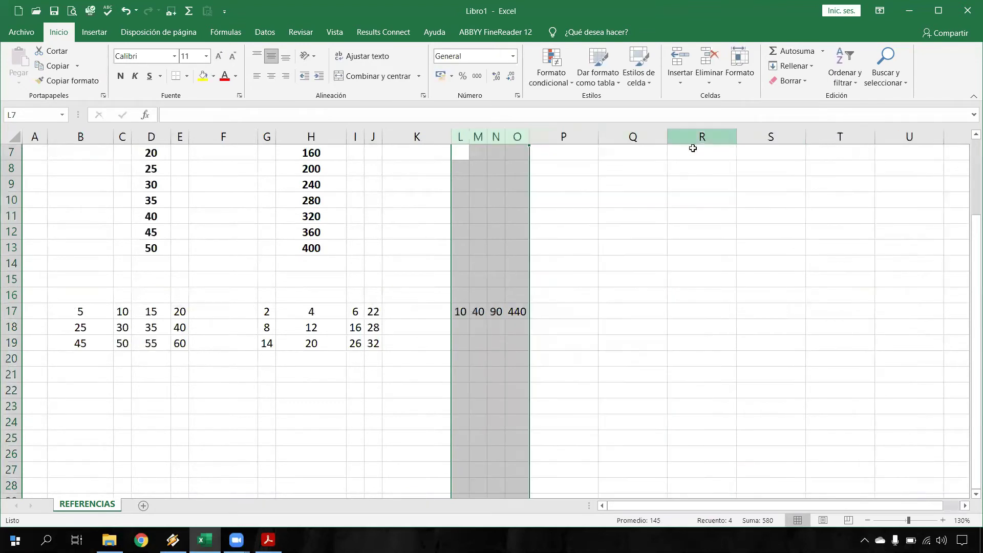
left_click(492, 328)
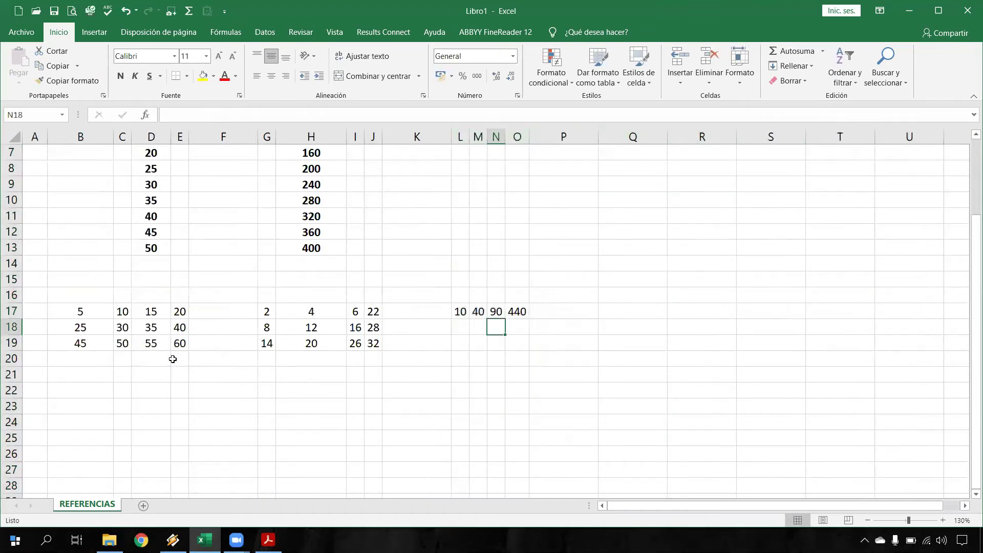
- Make the B17 reference in L17 absolute so the formula reads =$B$17*G17, and fill it across to O17
scroll(173, 359, "down", 2)
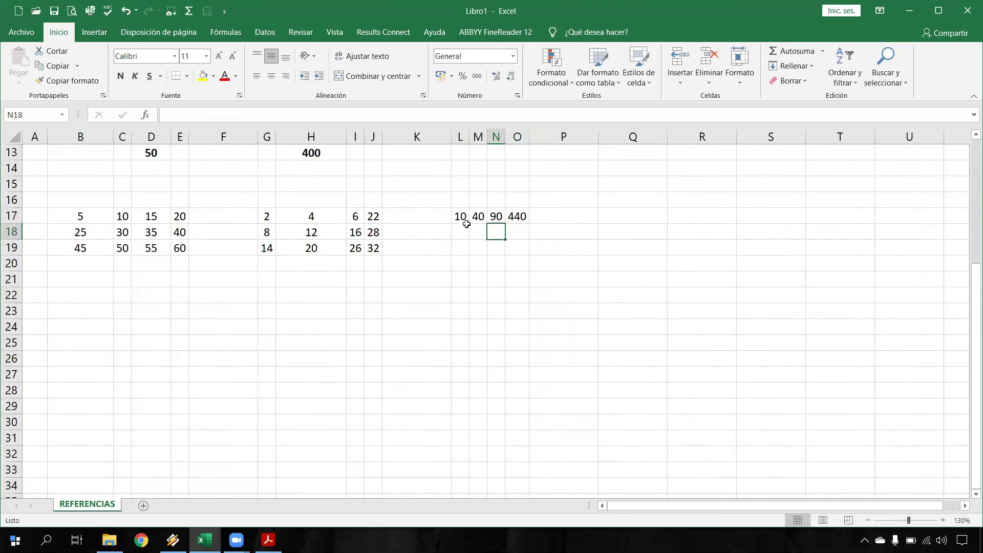
double_click(464, 219)
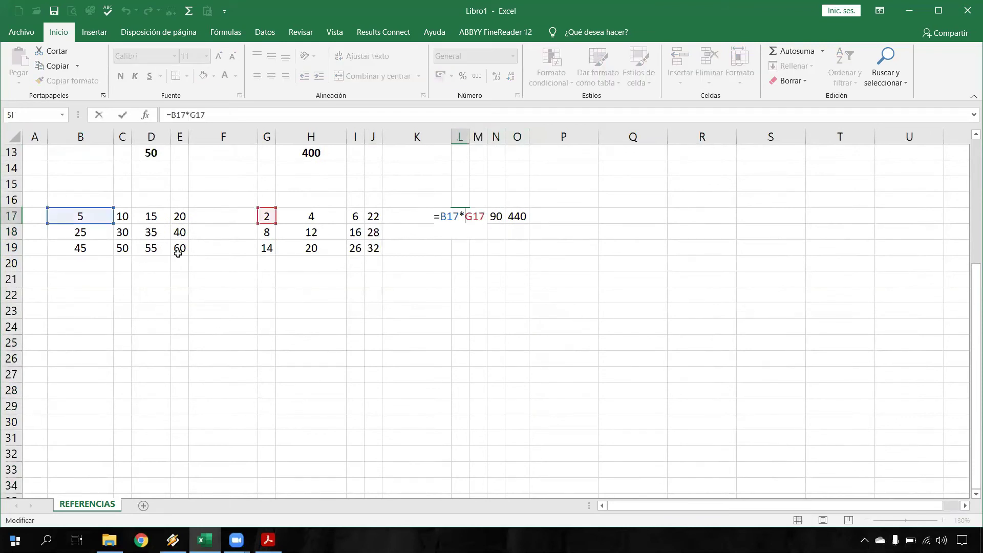
left_click(443, 216)
type("$B")
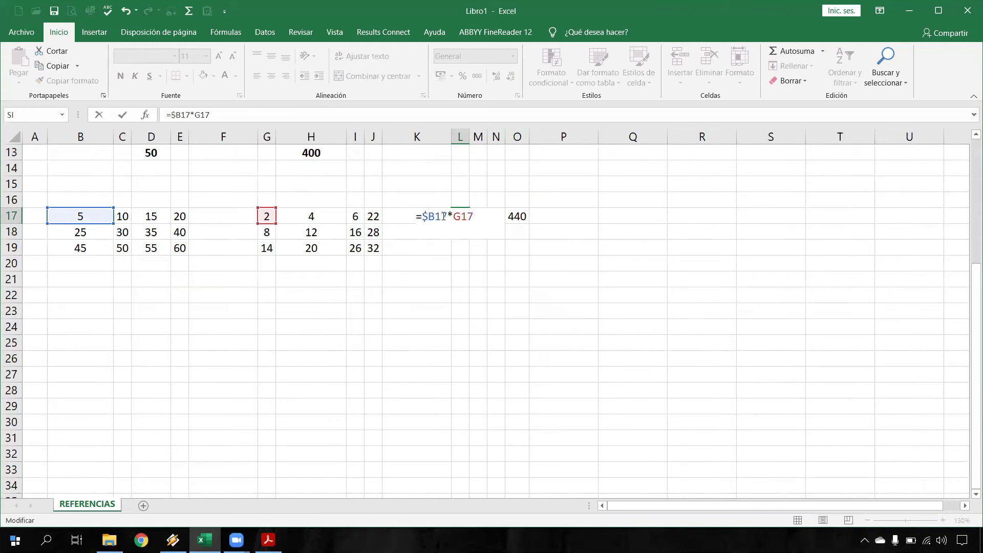
type("$")
key("Return")
left_click(467, 219)
left_click_drag(468, 221, 520, 229)
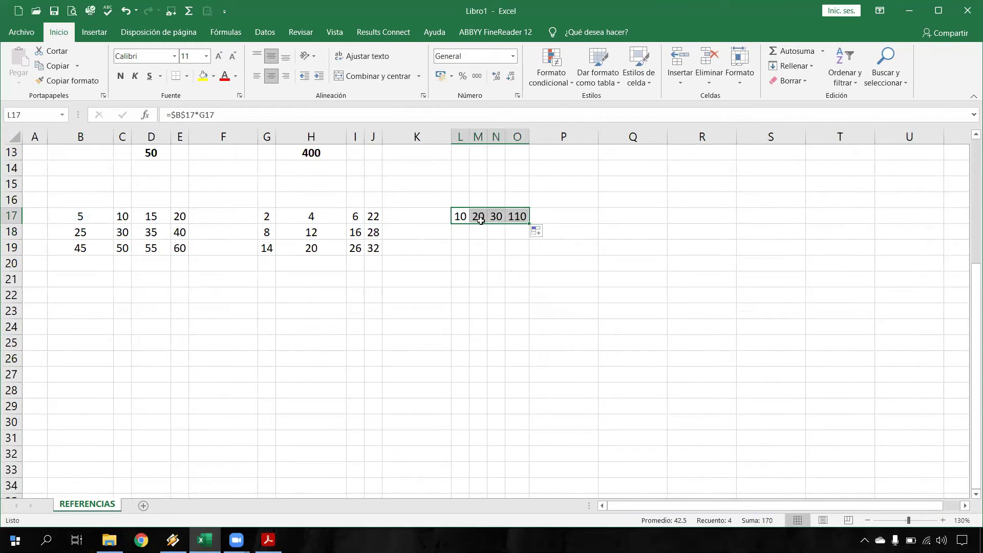
- Inspect the formulas in L17 through O17 to compare the fixed first reference with the shifting second one
double_click(459, 216)
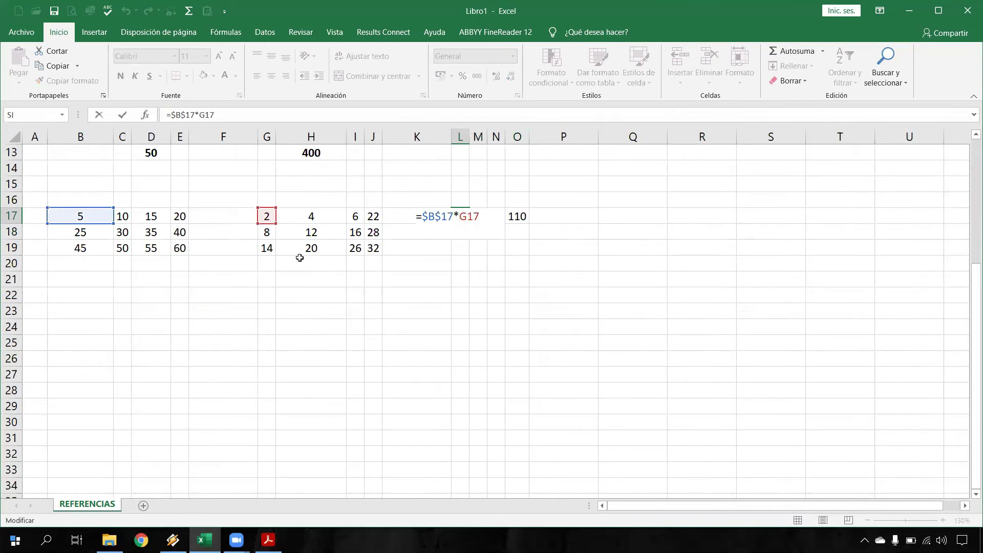
key("Escape")
key("Right")
key("F2")
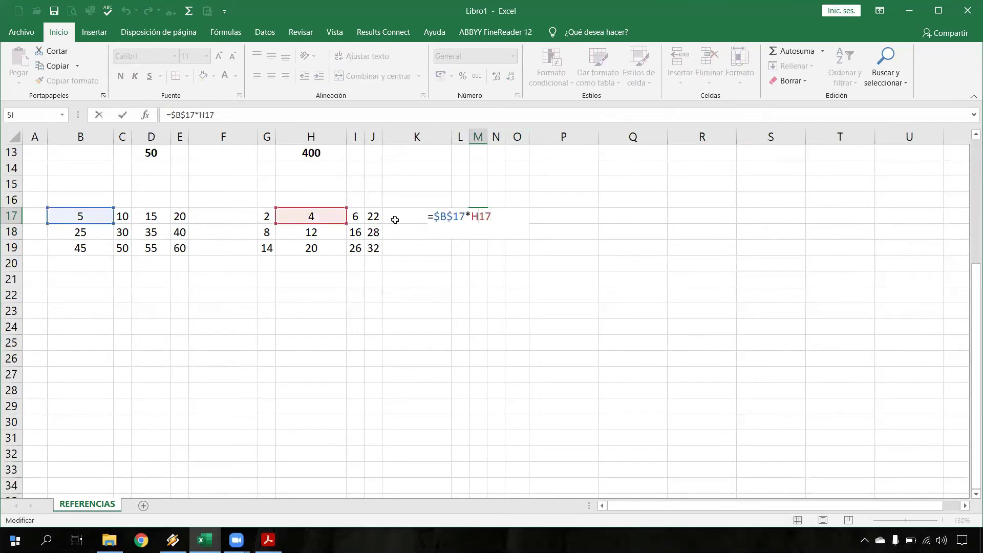
key("Escape")
left_click(500, 219)
key("F2")
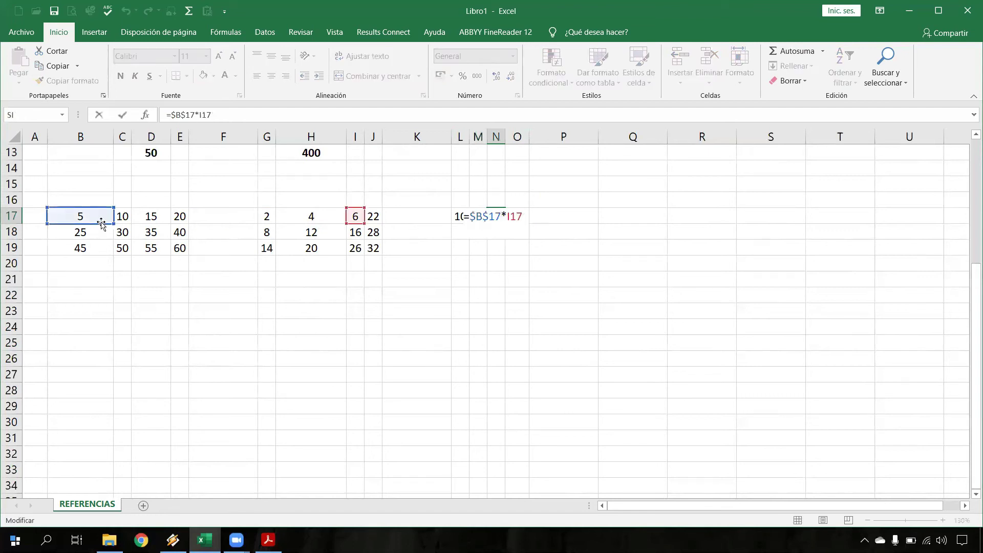
key("Escape")
key("Right")
key("F2")
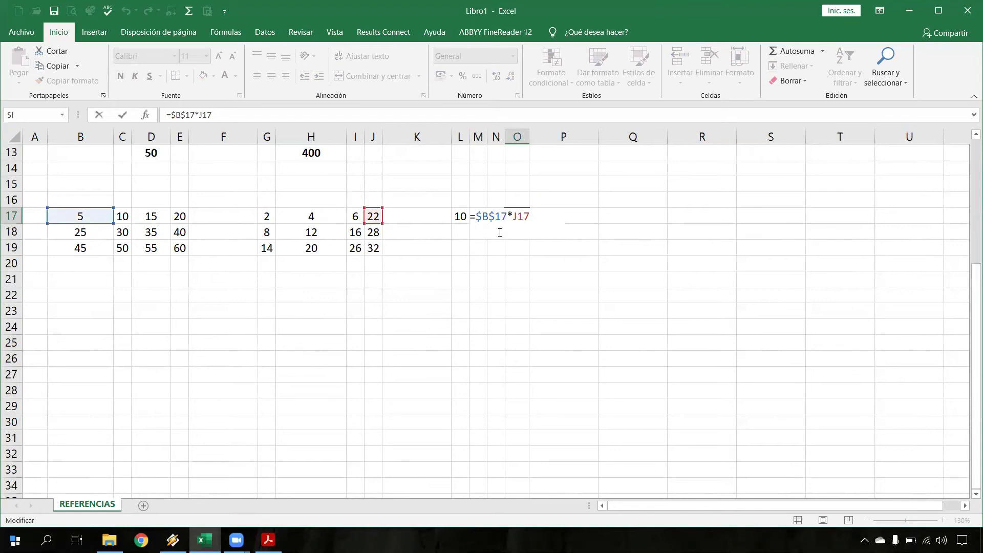
key("Escape")
- Set the width of columns L through O to 8
left_click_drag(461, 137, 517, 137)
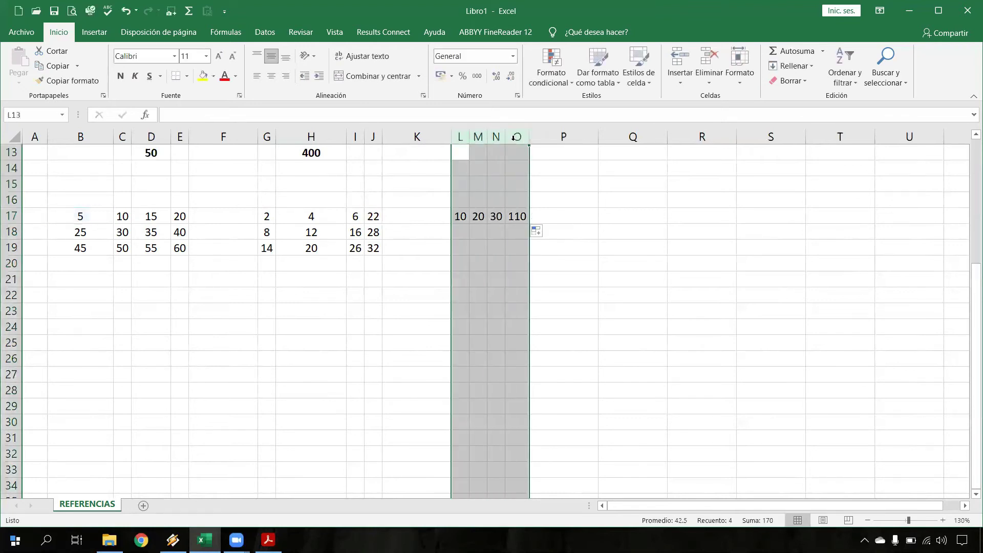
right_click(517, 137)
left_click(564, 294)
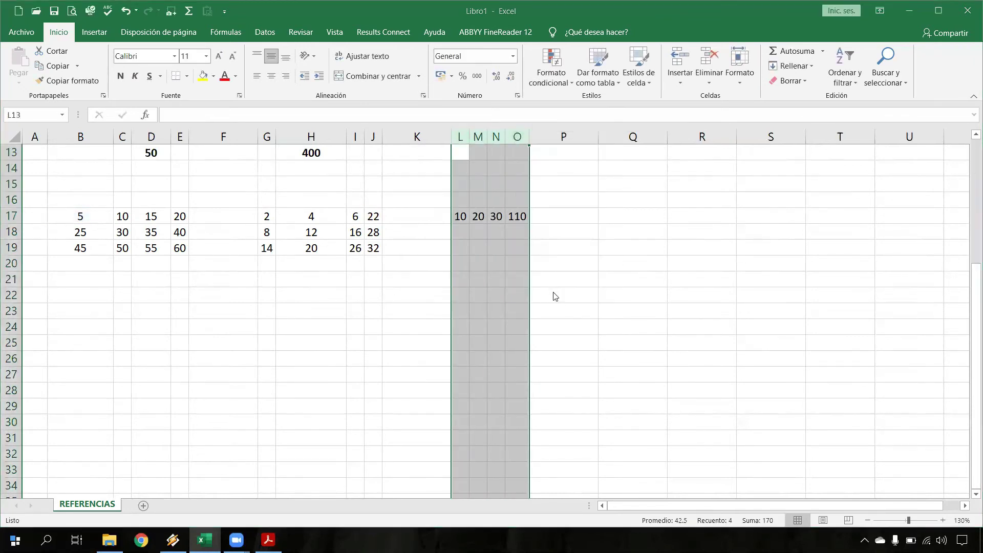
type("6")
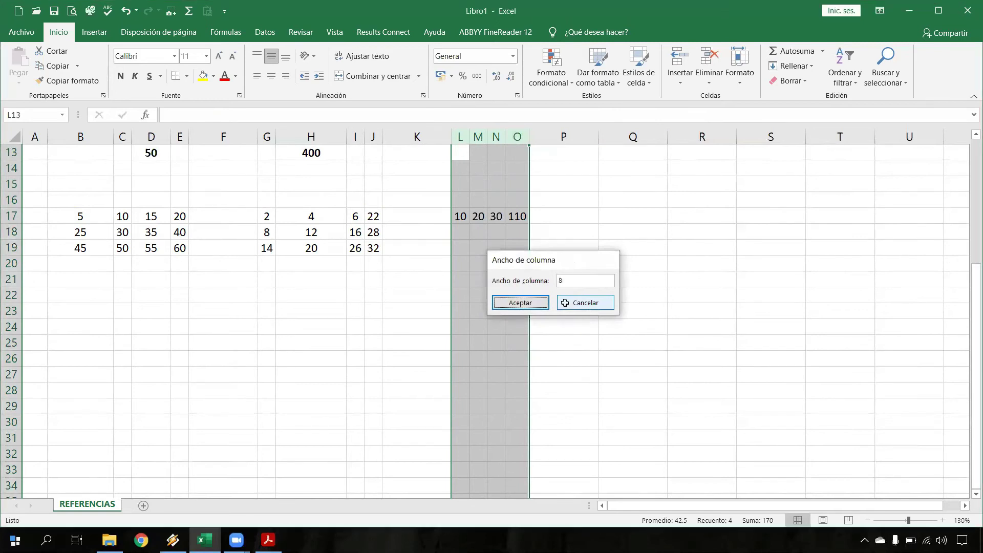
key("Return")
left_click(536, 262)
- Examine the RESULTADOS formulas in H12, H4 and H5 and the F4 value to see which part of the reference is fixed
scroll(439, 252, "up", 1)
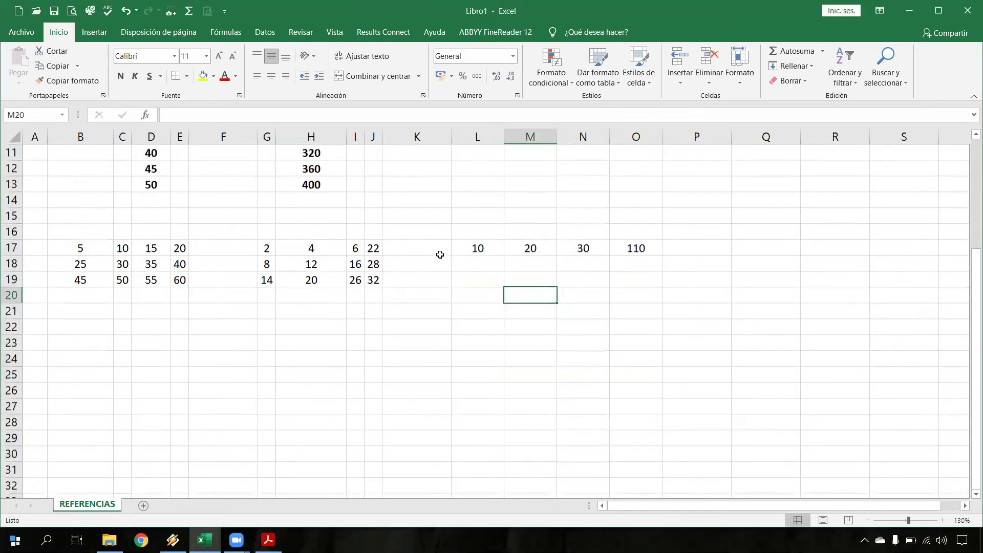
double_click(330, 187)
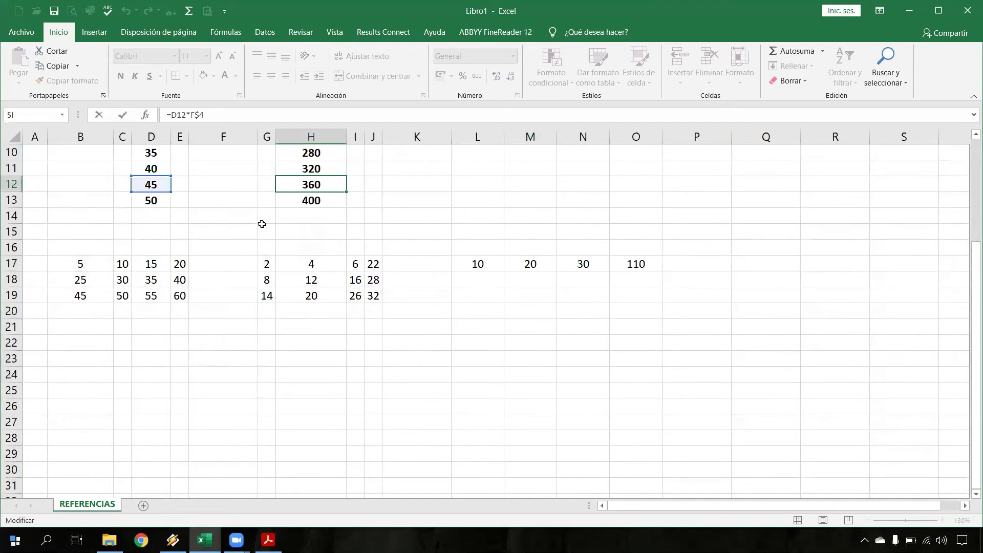
scroll(261, 222, "up", 3)
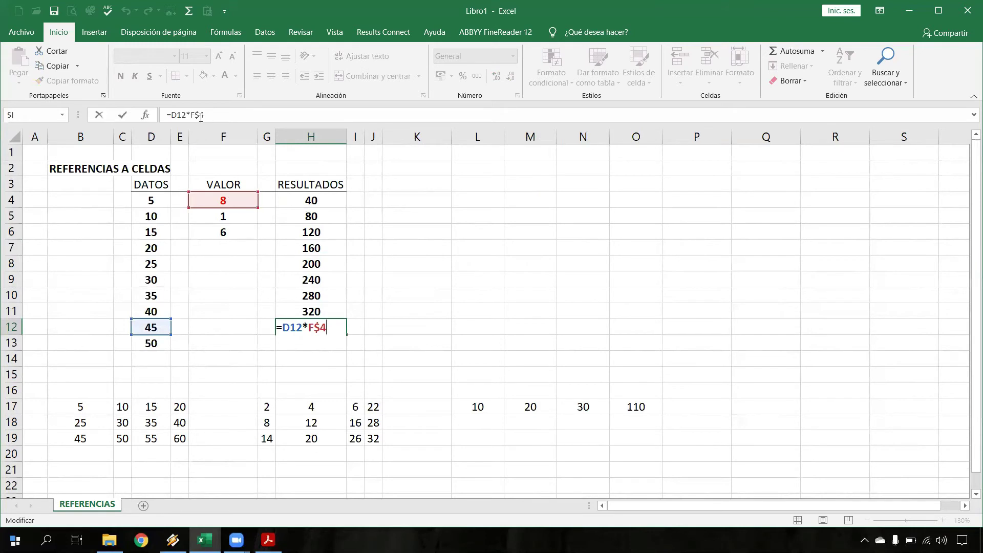
double_click(226, 199)
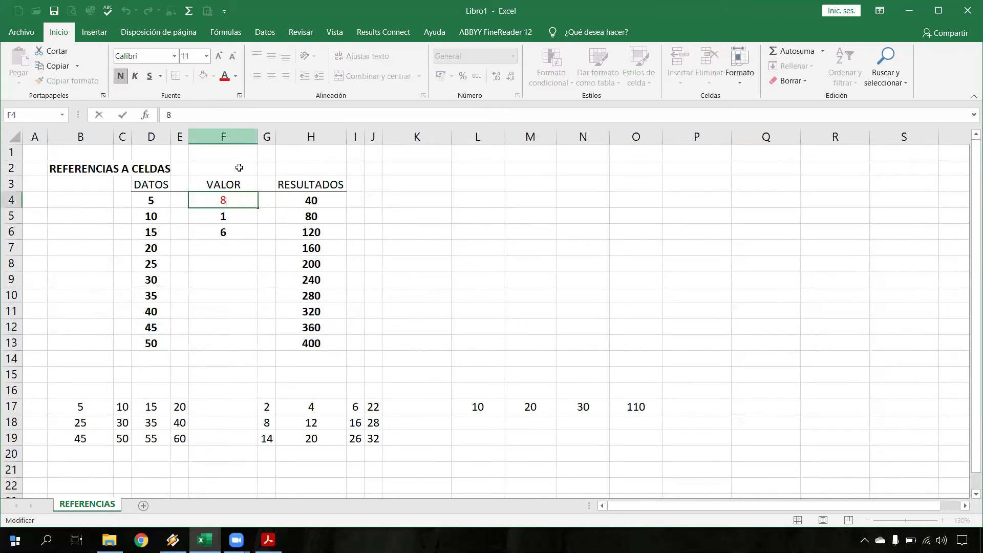
double_click(314, 200)
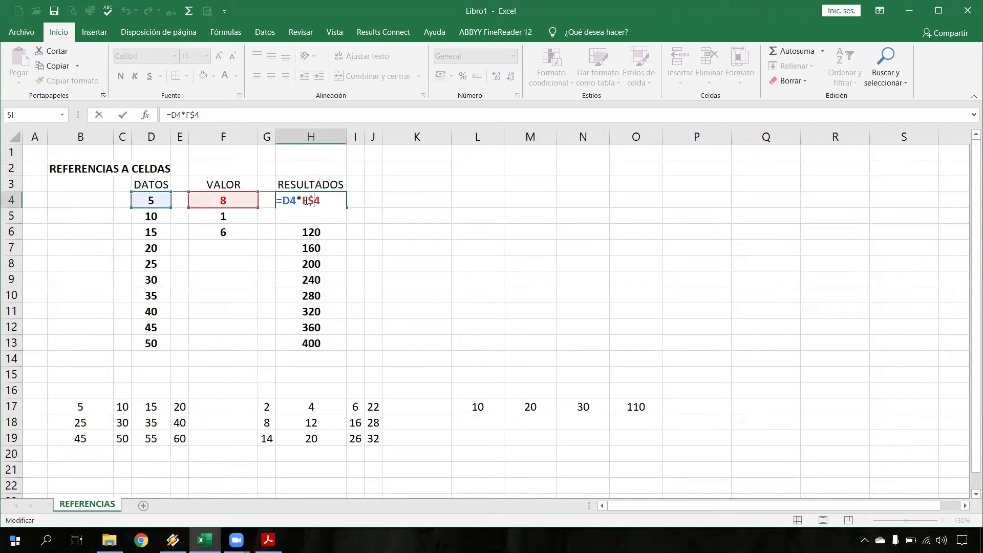
left_click_drag(309, 201, 321, 201)
key("Return")
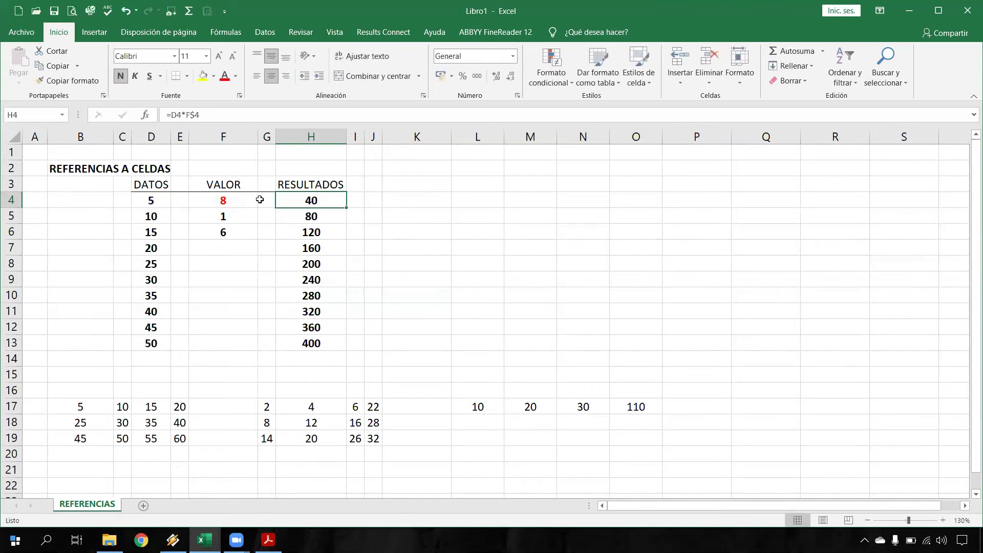
double_click(320, 204)
left_click(324, 215)
double_click(324, 215)
key("Escape")
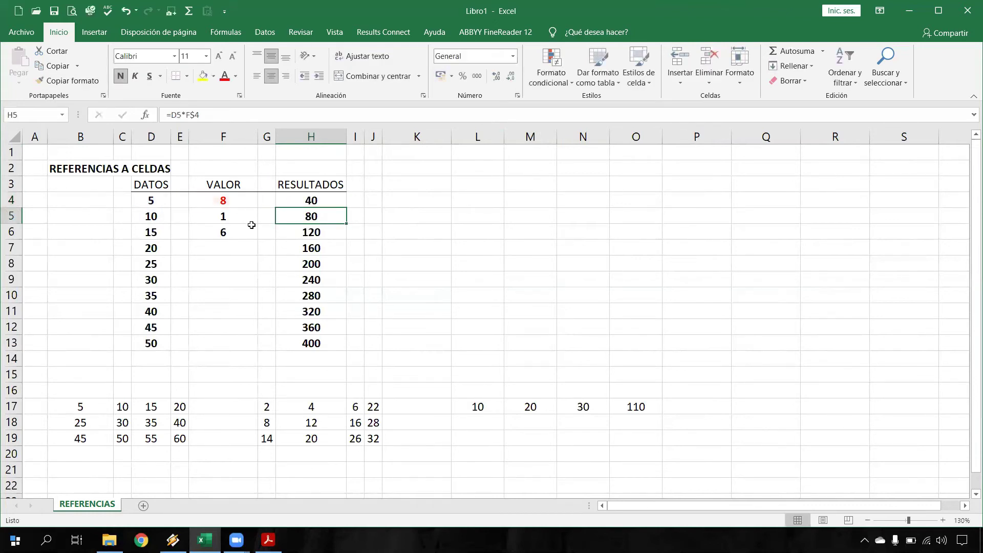
- Review the formulas in L17 and M17 to check their absolute and relative references
scroll(278, 247, "down", 1)
double_click(470, 355)
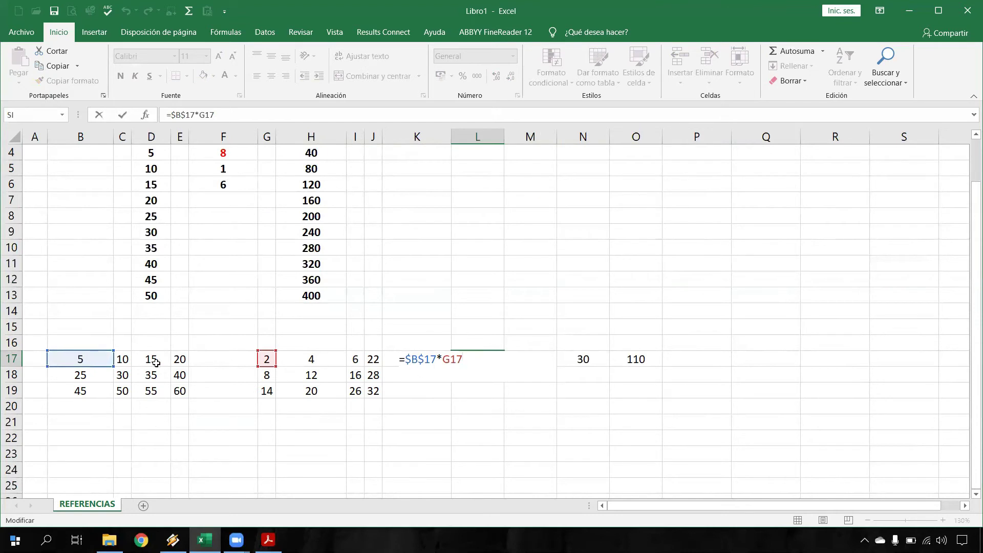
key("Escape")
double_click(521, 361)
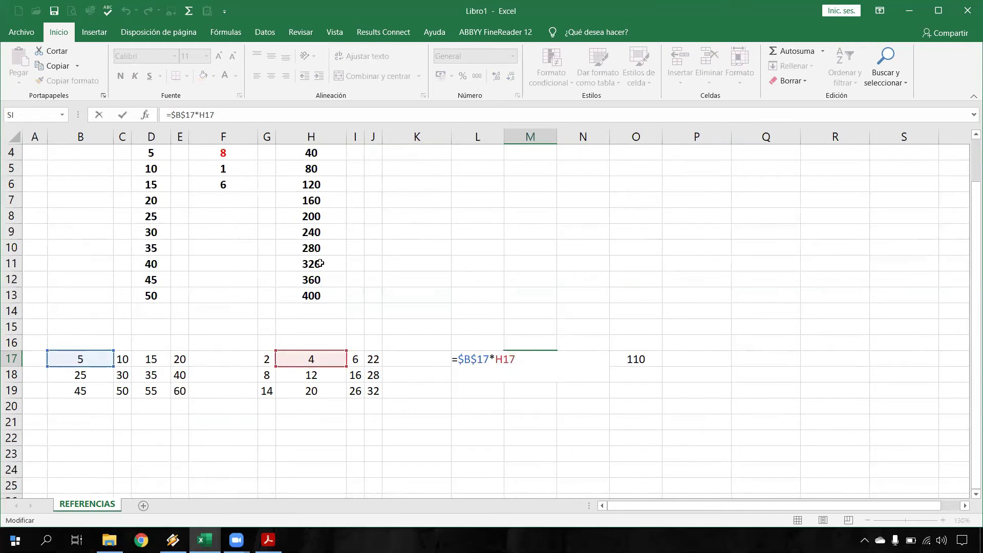
key("ctrl+Return")
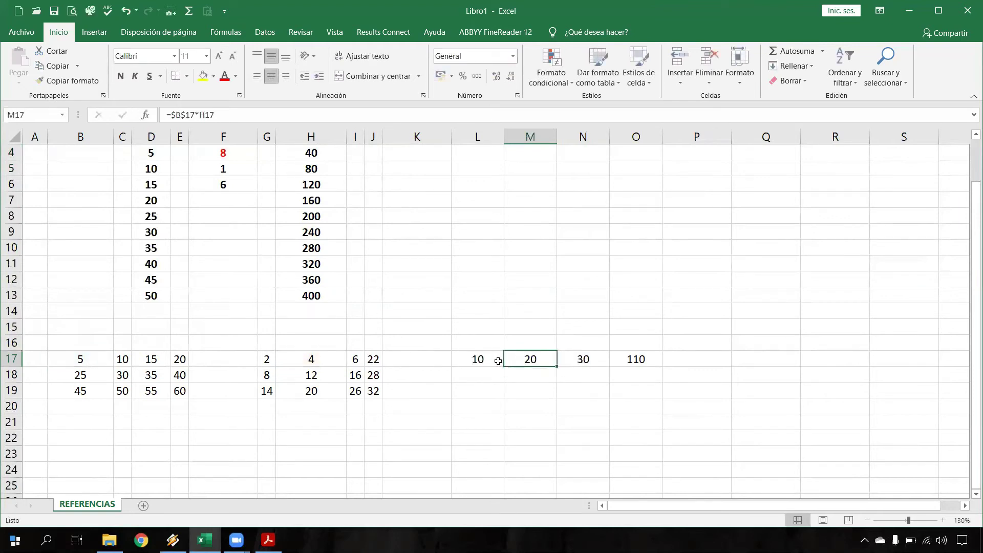
- Fill the L17 formula down to L18 and check which cells the copied formula references
left_click(496, 361)
mouse_move(504, 367)
left_mouse_down()
mouse_move(505, 390)
mouse_move(502, 377)
left_mouse_up()
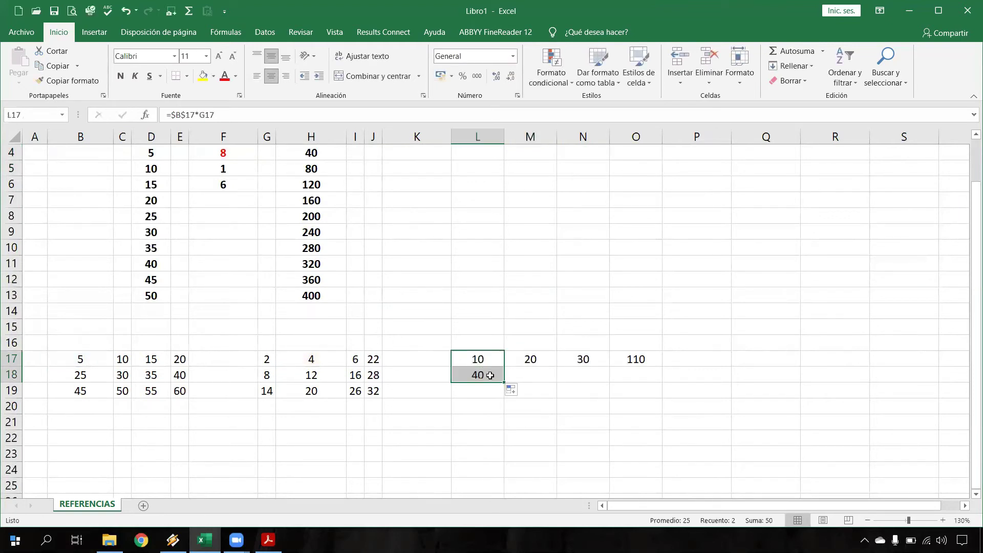
double_click(500, 376)
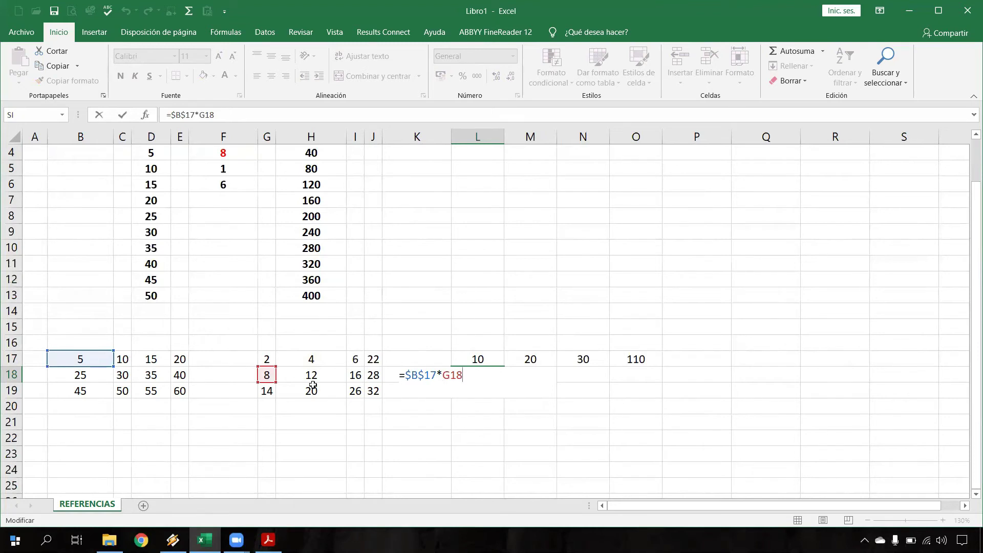
key("ctrl+Return")
- Change the L17 formula to =B$17*G17, fill it down to L18 and check the references in the copy
double_click(474, 364)
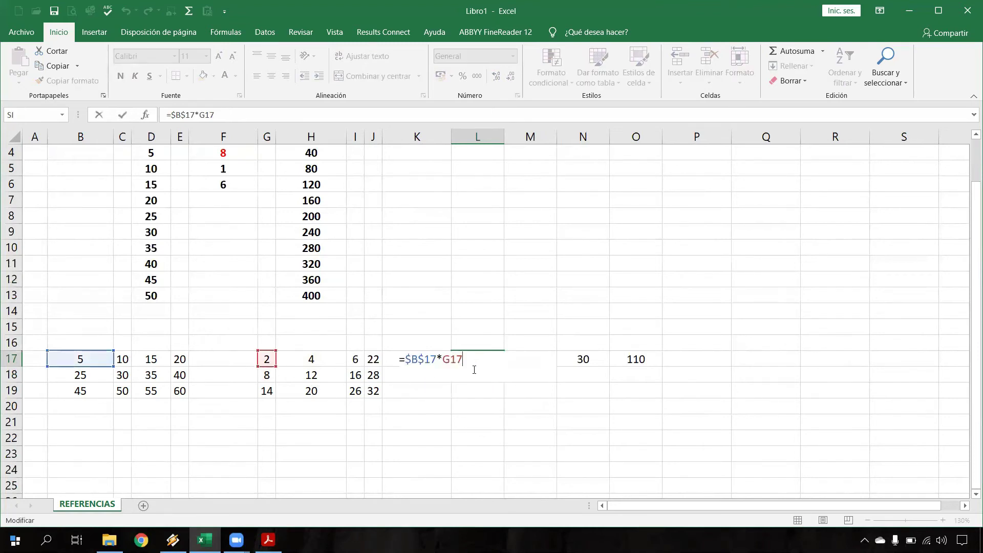
left_click(411, 360)
key("BackSpace")
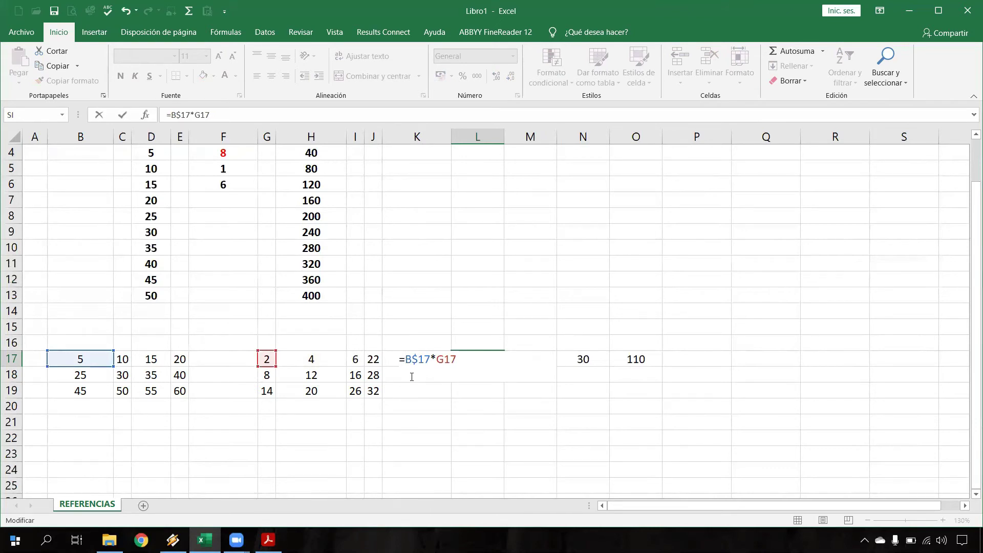
key("Return")
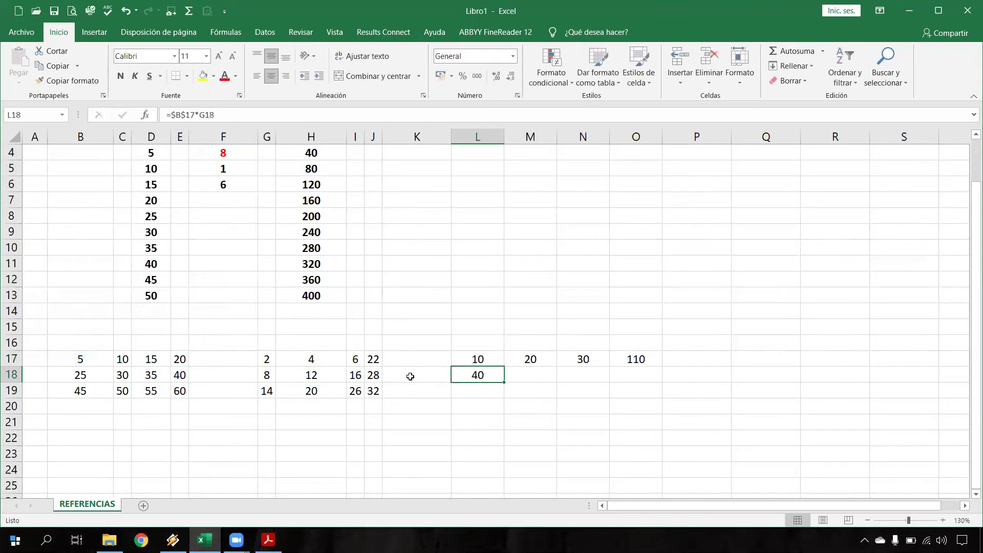
left_click(476, 364)
left_click_drag(506, 367, 506, 382)
left_click(503, 377)
double_click(496, 377)
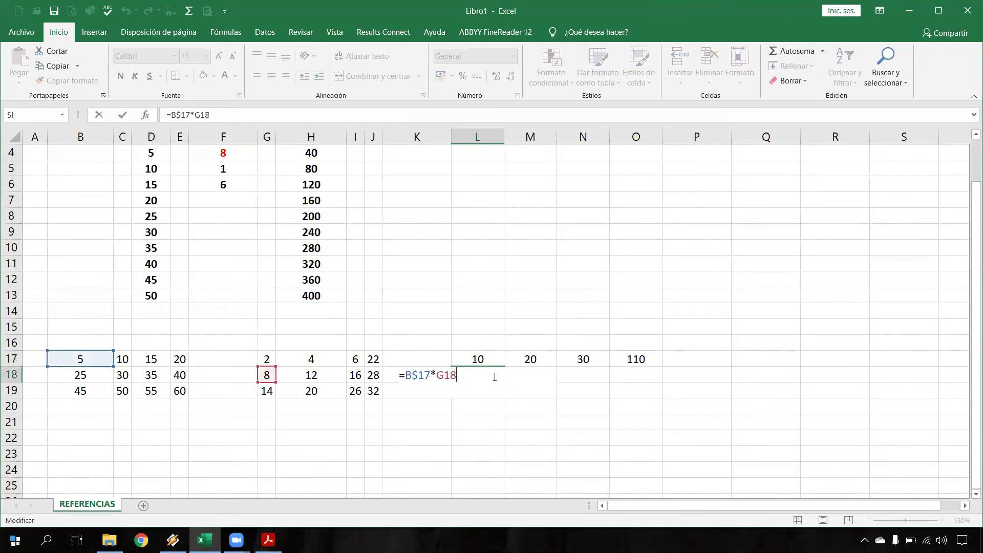
- Change the formula in L17 to =B$17*$G17
key("Escape")
left_click(486, 358)
double_click(487, 358)
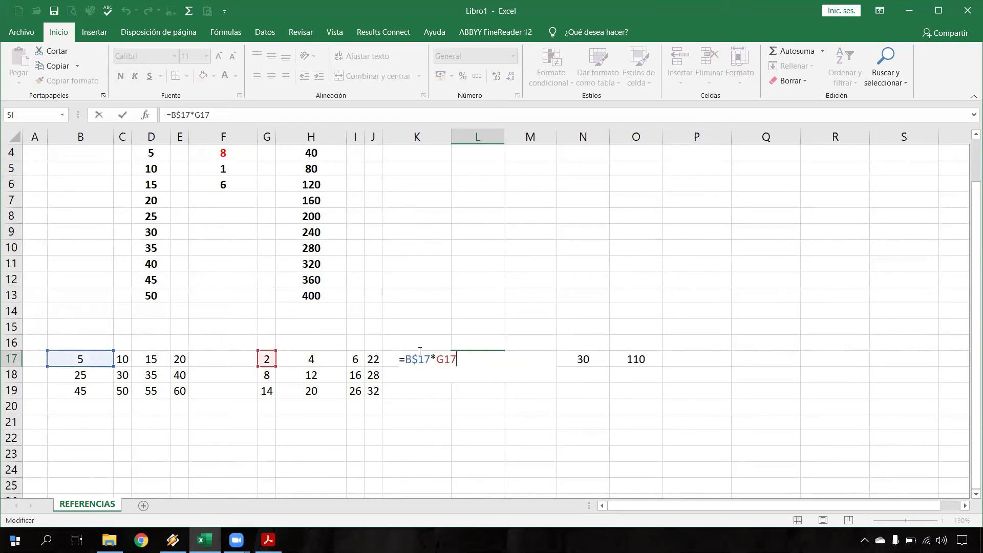
left_click(406, 359)
type("$")
key("BackSpace")
type("$")
key("Return")
- Fill the L17 formula across the row through O17
left_click(470, 357)
double_click(470, 358)
key("Escape")
left_click_drag(505, 366, 635, 373)
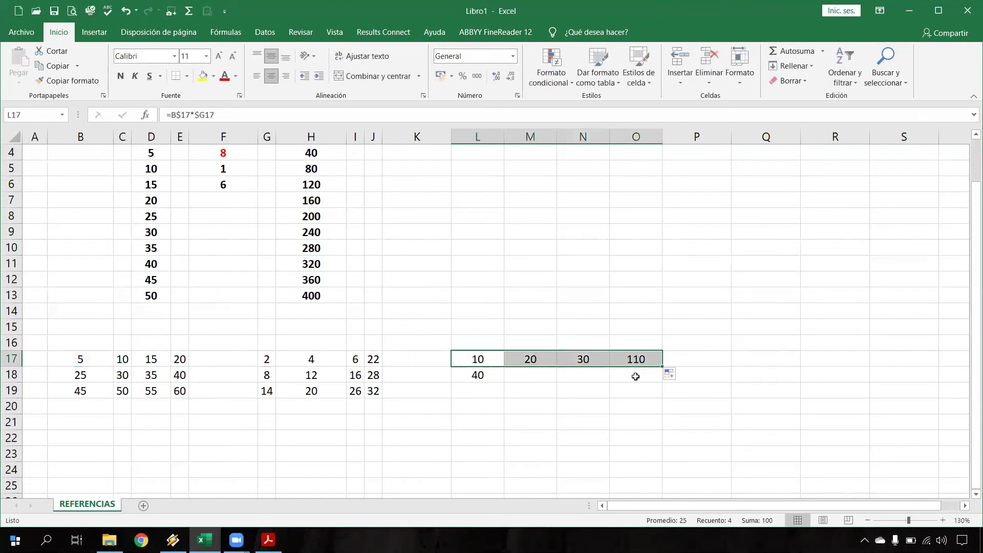
- Examine the formulas in L17 through O17 to see which references shift when filled across
left_click(491, 361)
double_click(493, 361)
key("Escape")
double_click(491, 360)
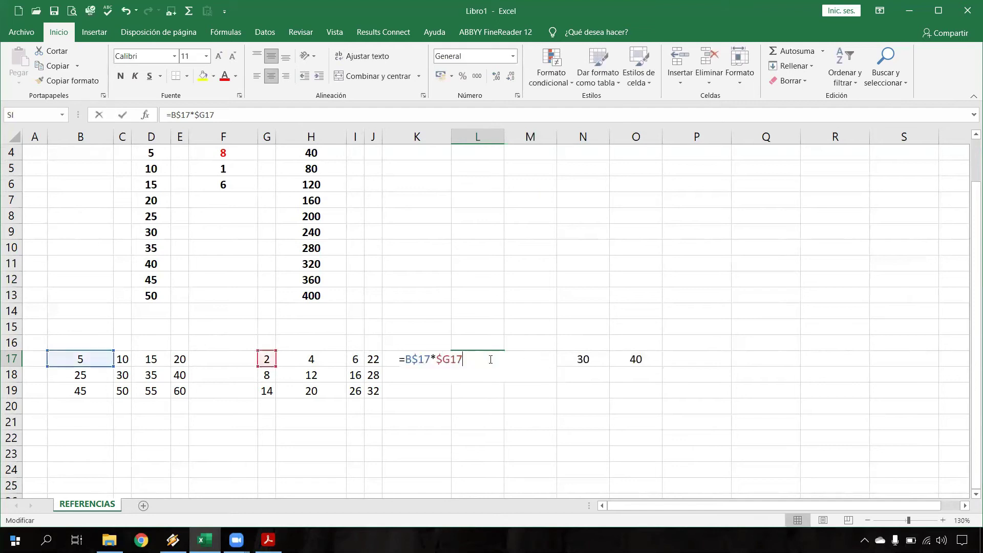
key("Escape")
double_click(528, 371)
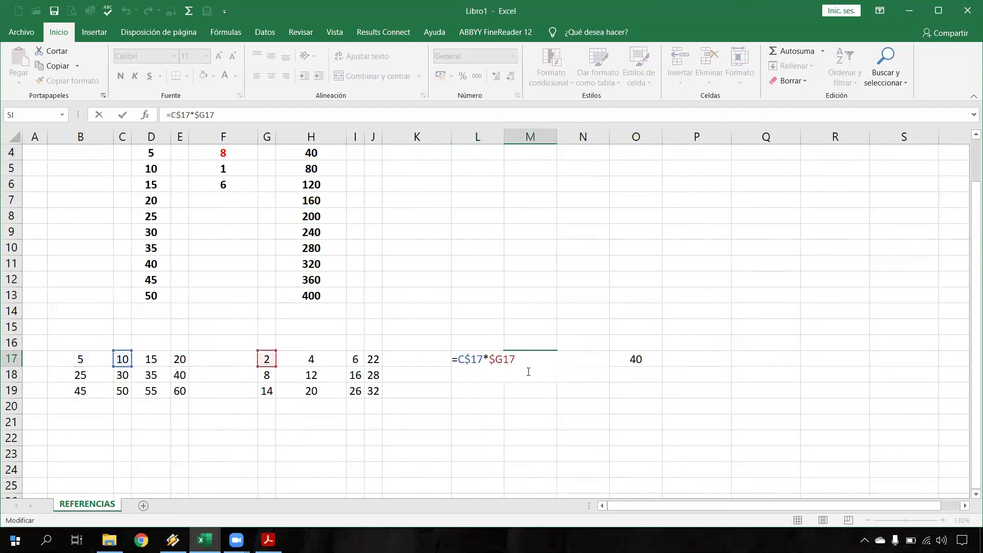
key("Escape")
double_click(584, 362)
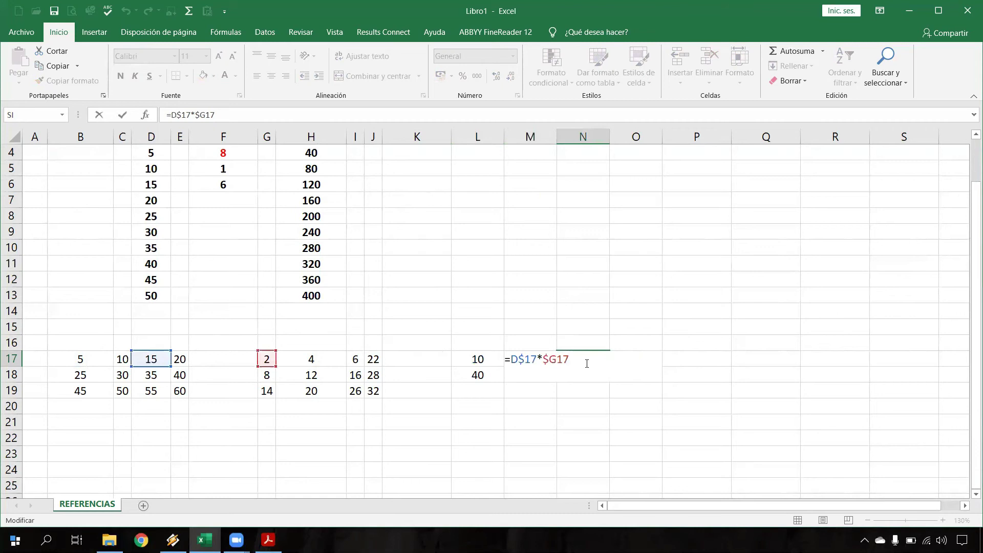
key("Escape")
double_click(622, 360)
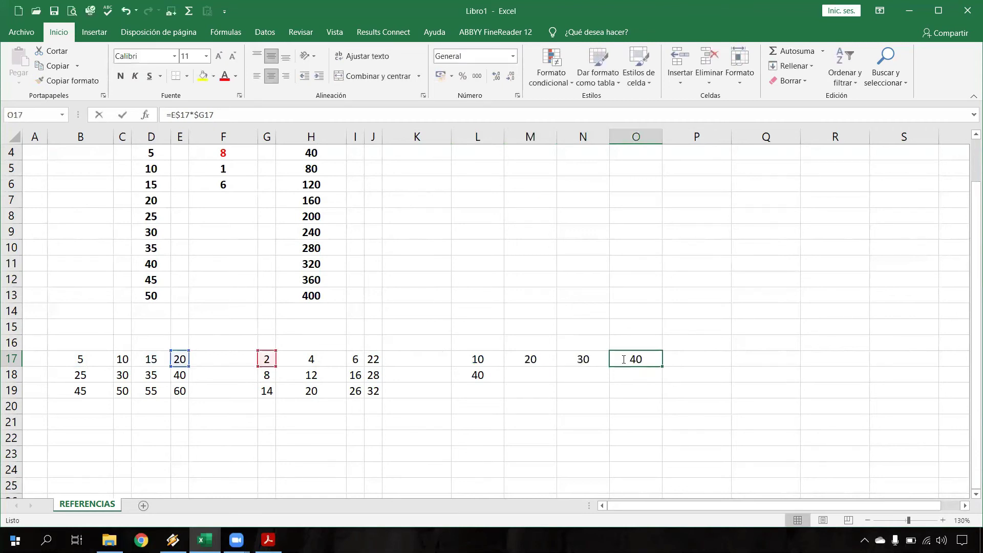
key("Escape")
- Copy the mixed-reference formula from row 17 into L18 and M18 and check which cells the copies reference
double_click(495, 372)
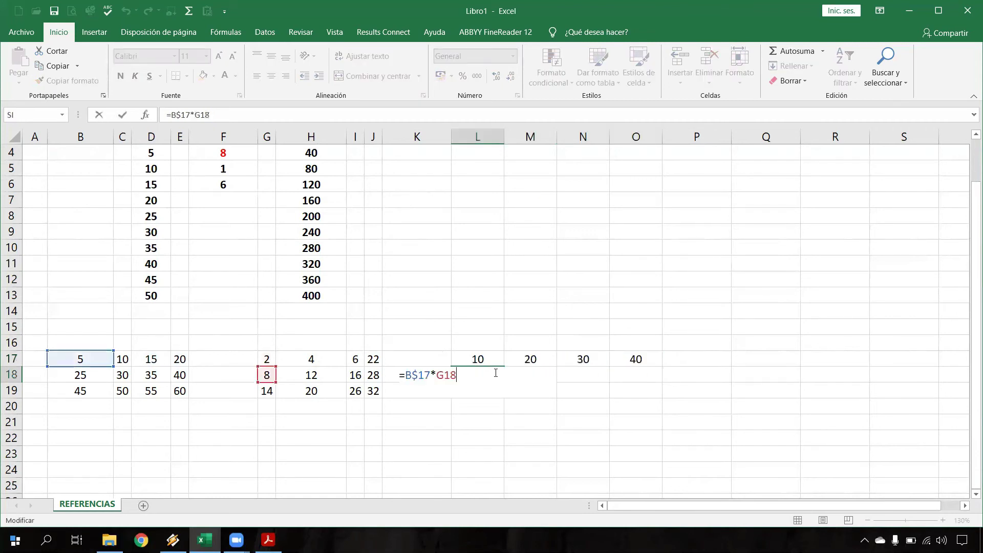
key("Escape")
left_click_drag(501, 361, 550, 382)
double_click(501, 376)
key("Escape")
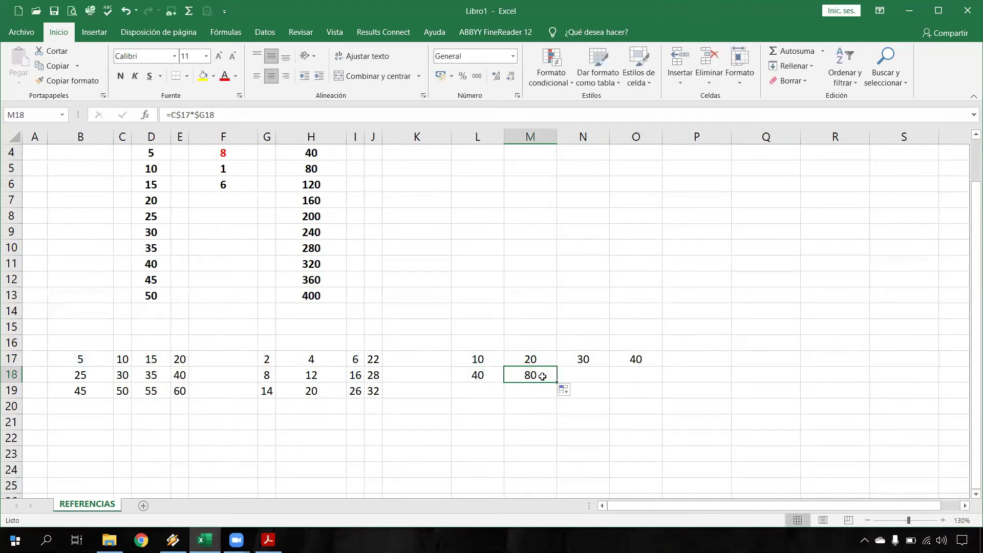
double_click(543, 376)
key("Escape")
- Fill the M18 formula across to O18 and check the references in N18 and O18
left_click(568, 390)
left_click(556, 380)
left_click_drag(556, 379, 653, 382)
double_click(601, 377)
key("Escape")
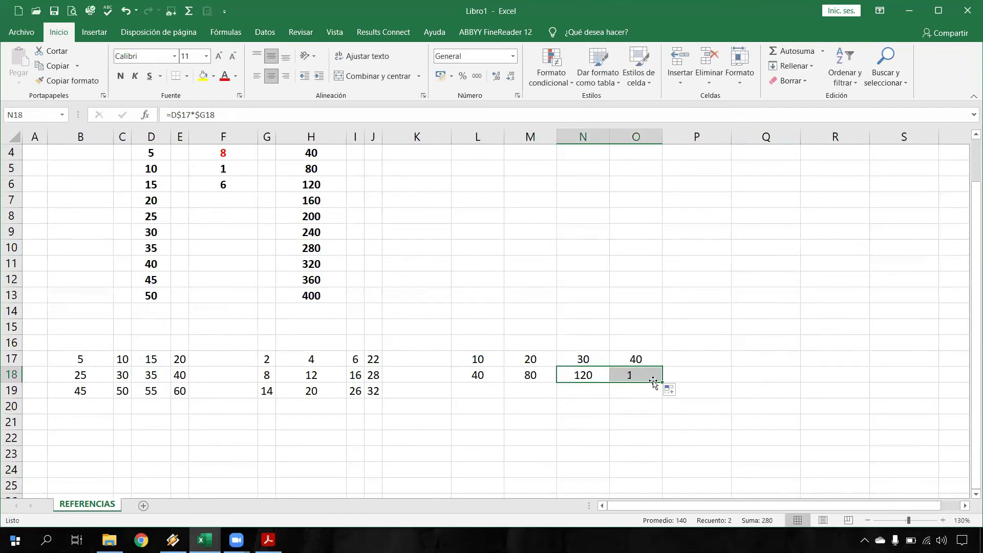
double_click(651, 376)
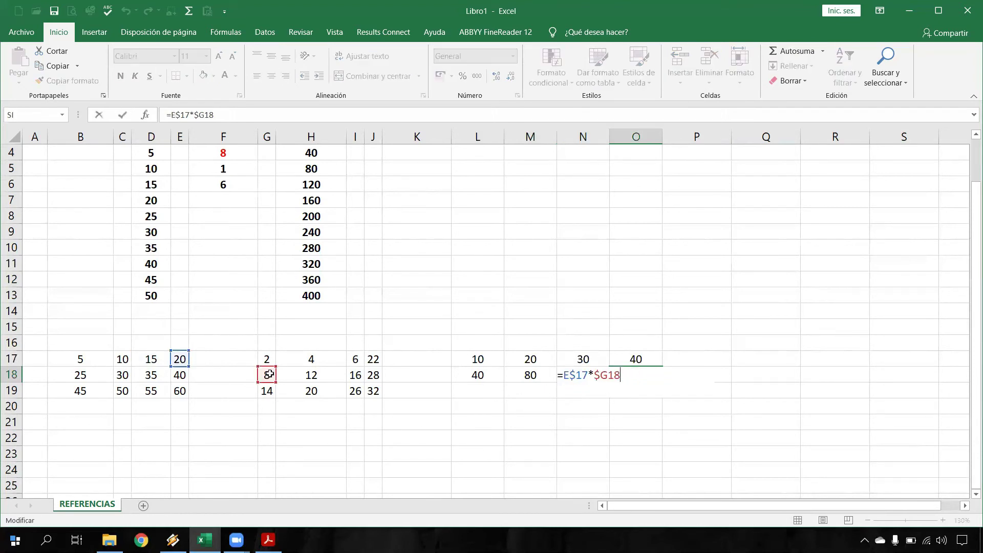
key("Escape")
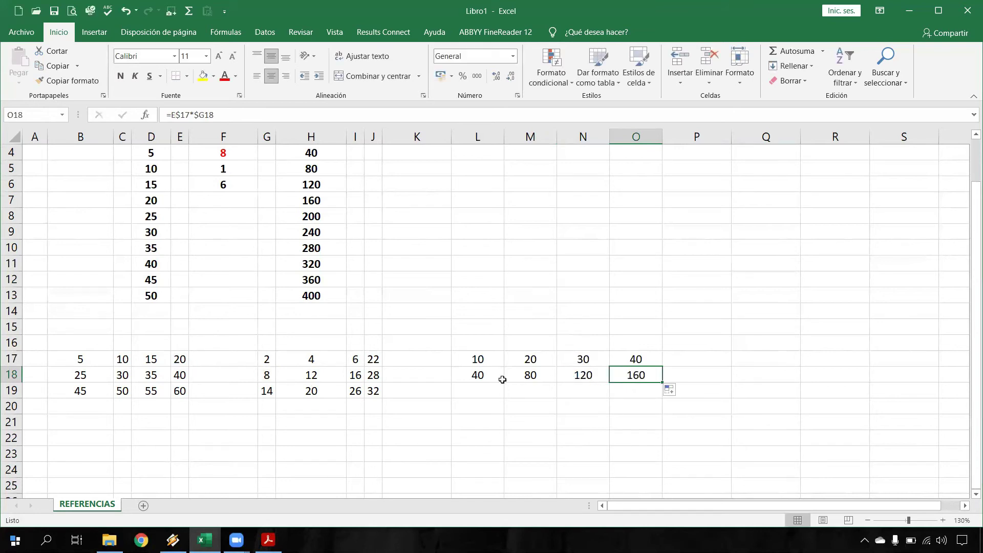
- Extend the mixed-reference formula to L19:O19 and check the references in M19
left_click(496, 370)
left_click_drag(505, 384, 644, 399)
left_click(499, 396)
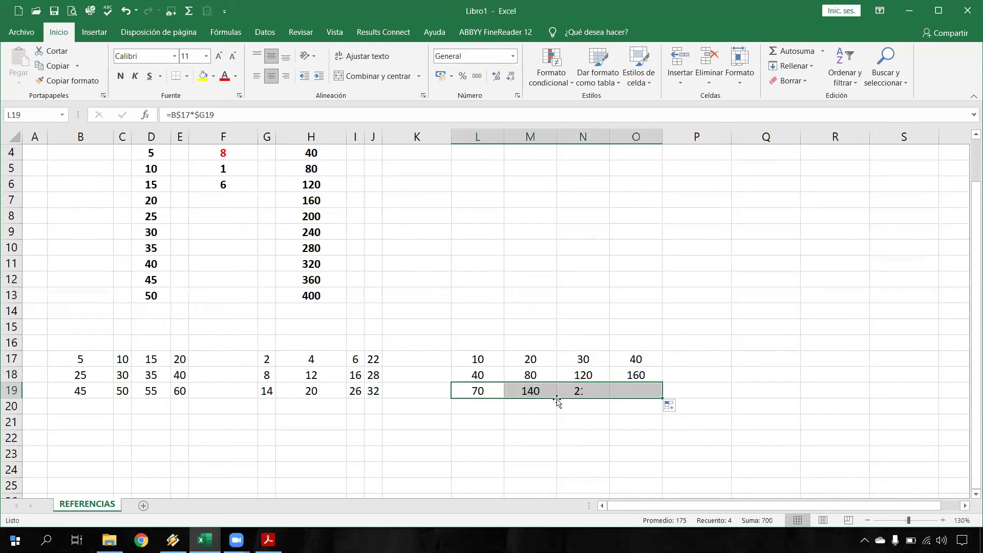
left_click(533, 395)
double_click(530, 392)
key("Escape")
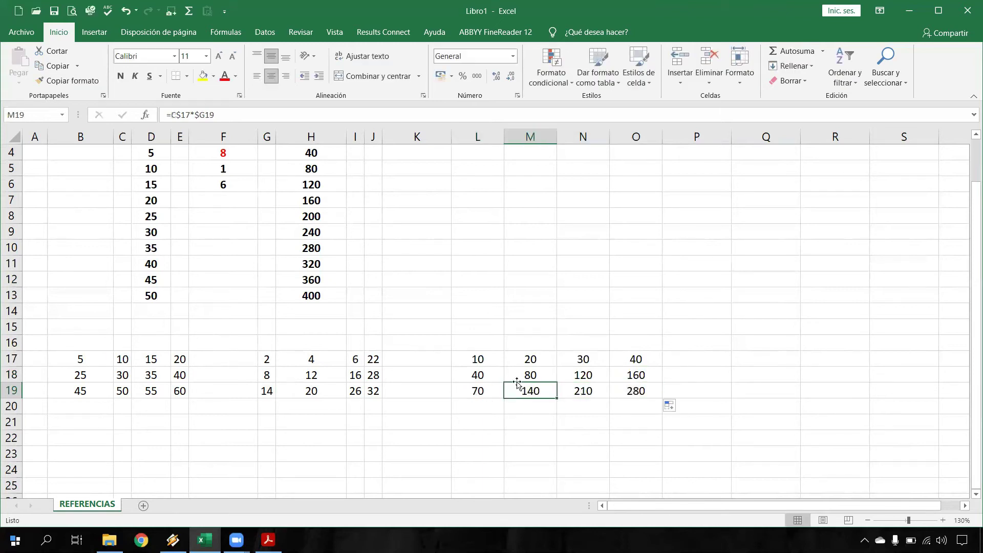
- Compare the formulas in L17 and M17 to identify their fixed and relative rows and columns
left_click(478, 358)
double_click(464, 364)
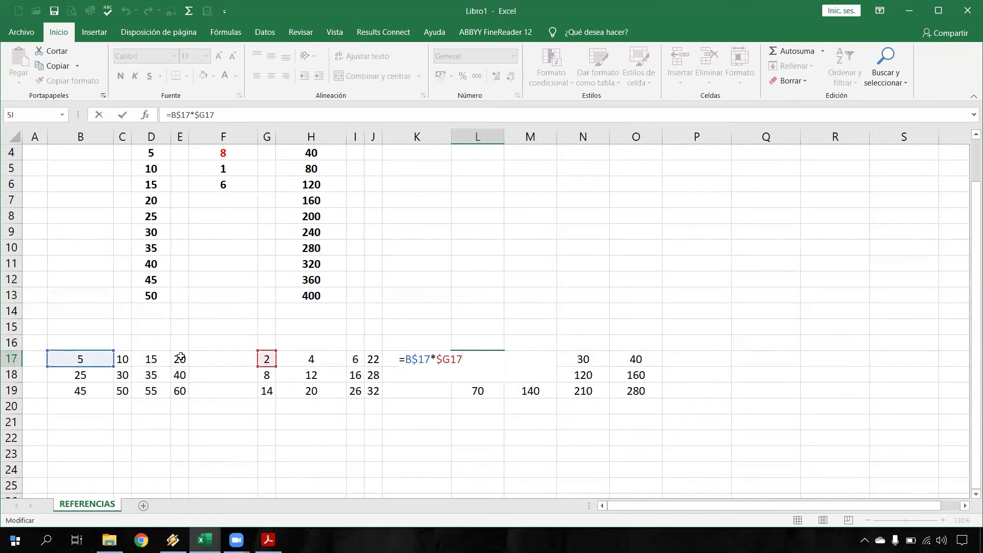
key("Escape")
left_click(512, 364)
double_click(511, 364)
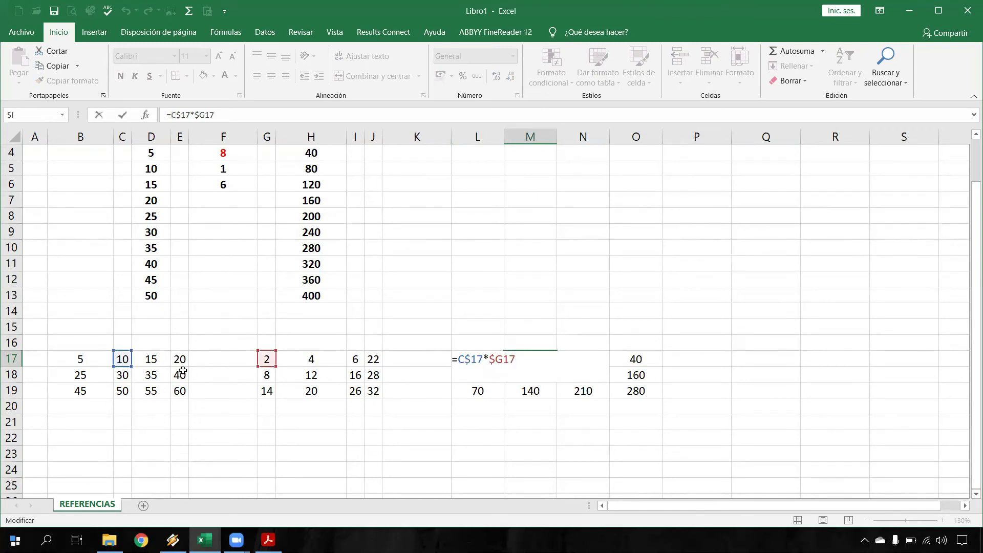
key("ctrl+Return")
left_click(464, 362)
double_click(464, 362)
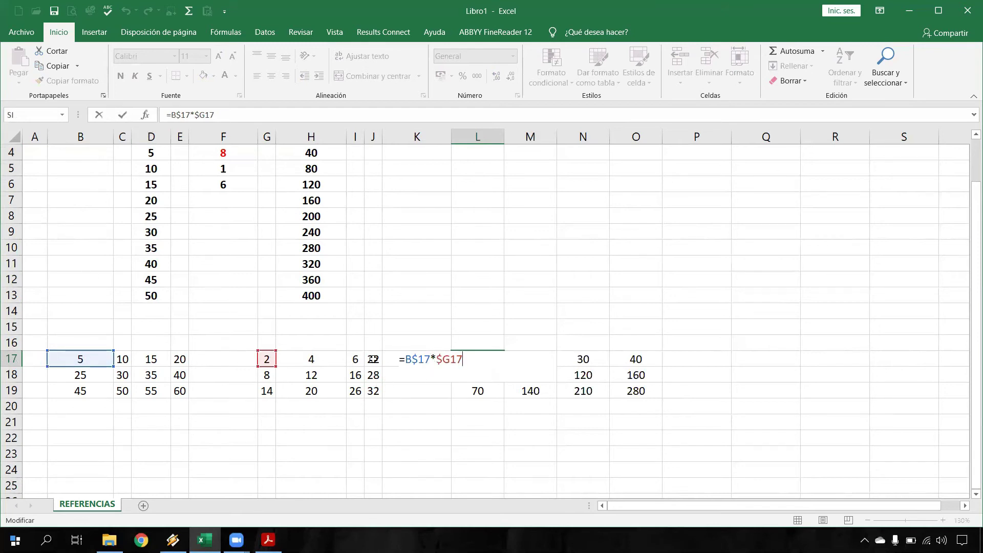
key("ctrl+Return")
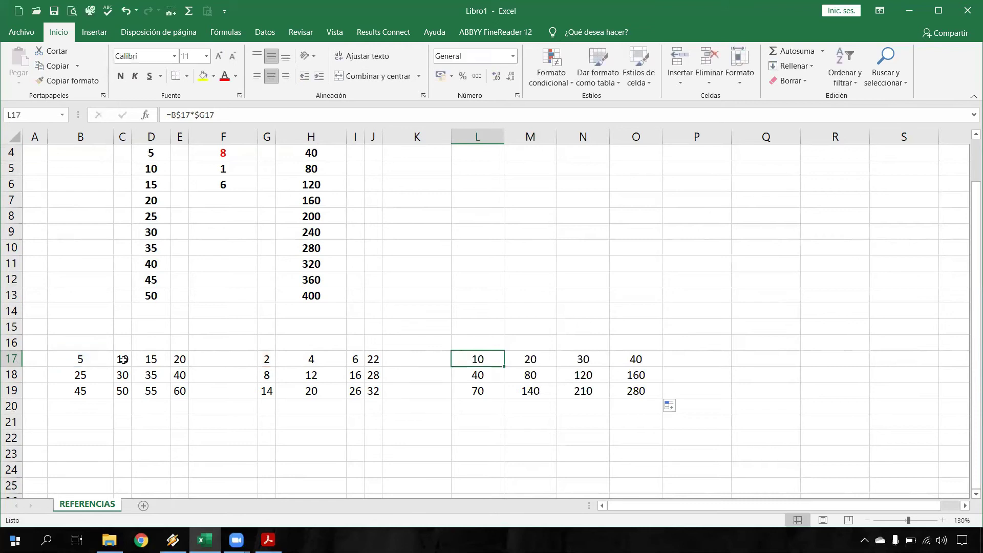
double_click(518, 360)
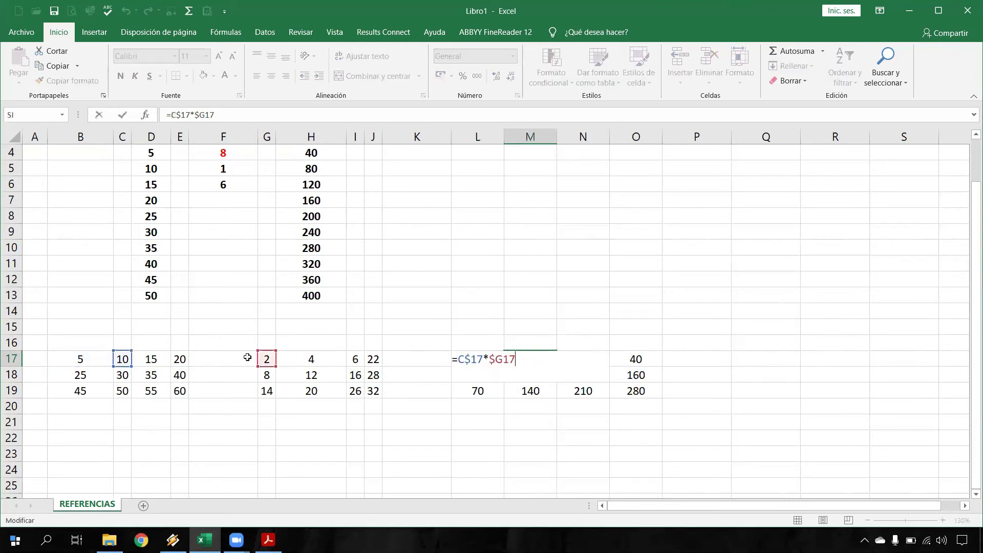
left_click_drag(471, 359, 482, 358)
key("Escape")
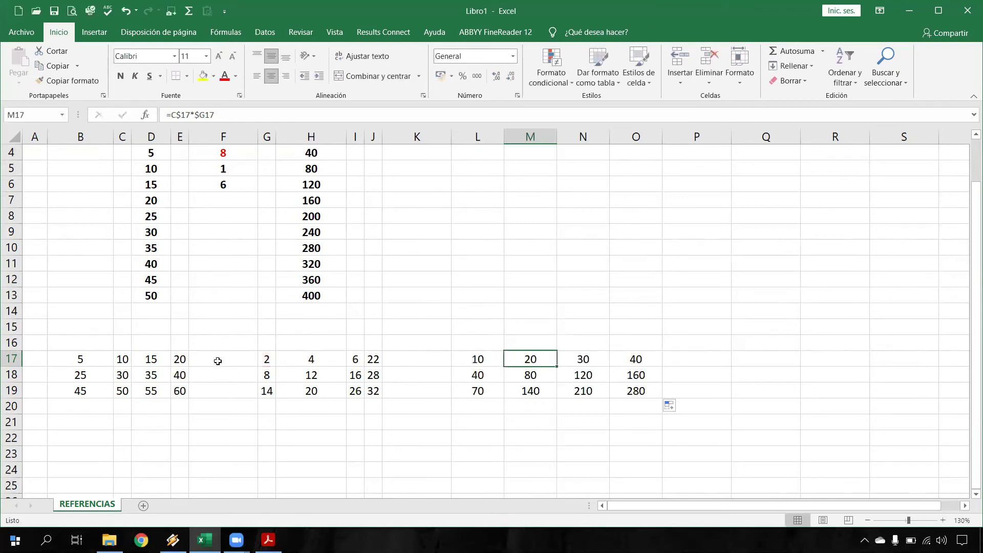
- Shade the first number block B17:E19 yellow and the second block G17:J19 light green
left_click_drag(265, 368, 358, 376)
left_click_drag(95, 359, 181, 392)
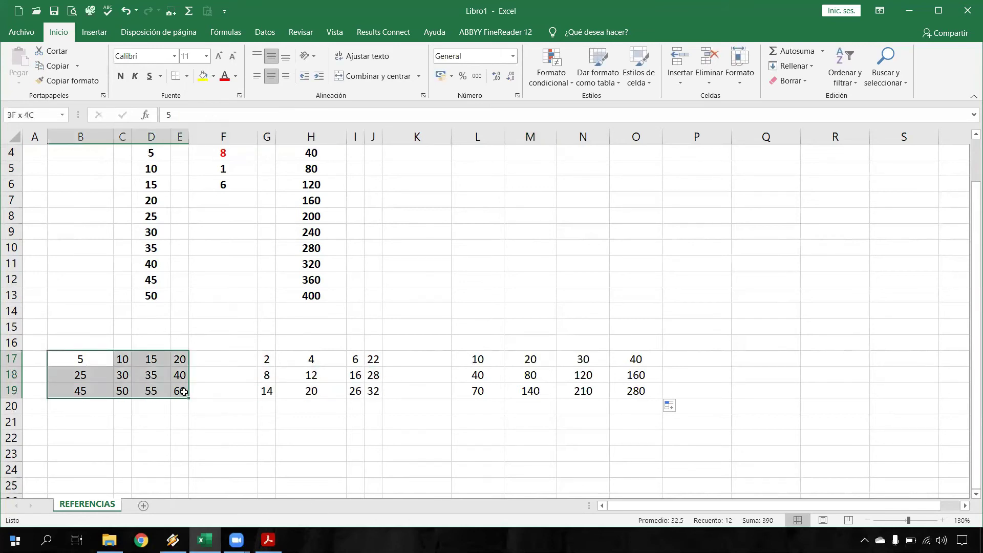
left_click(203, 75)
left_click_drag(268, 359, 373, 388)
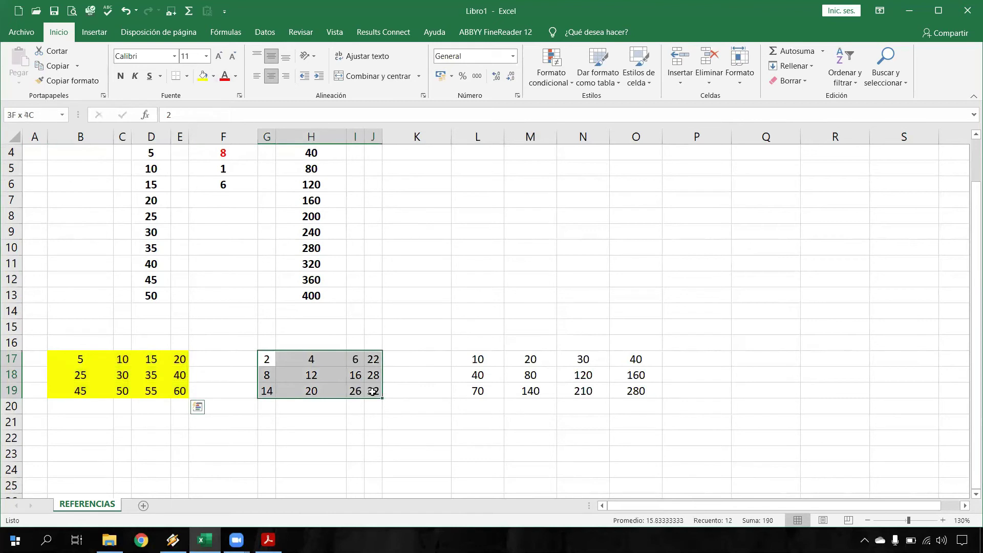
left_click(214, 82)
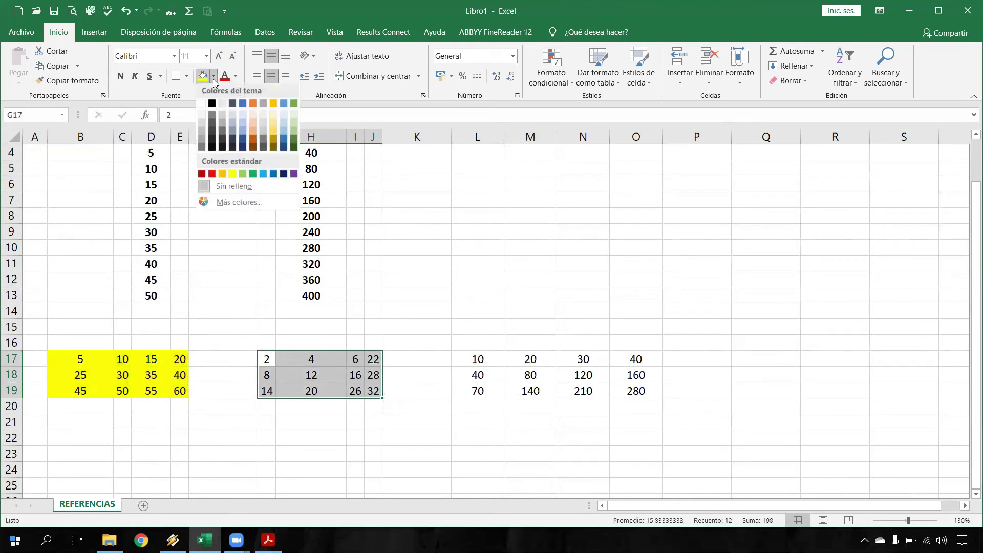
left_click(244, 176)
- Set the font color of the results in L17:O19 to red
left_click_drag(499, 361, 635, 392)
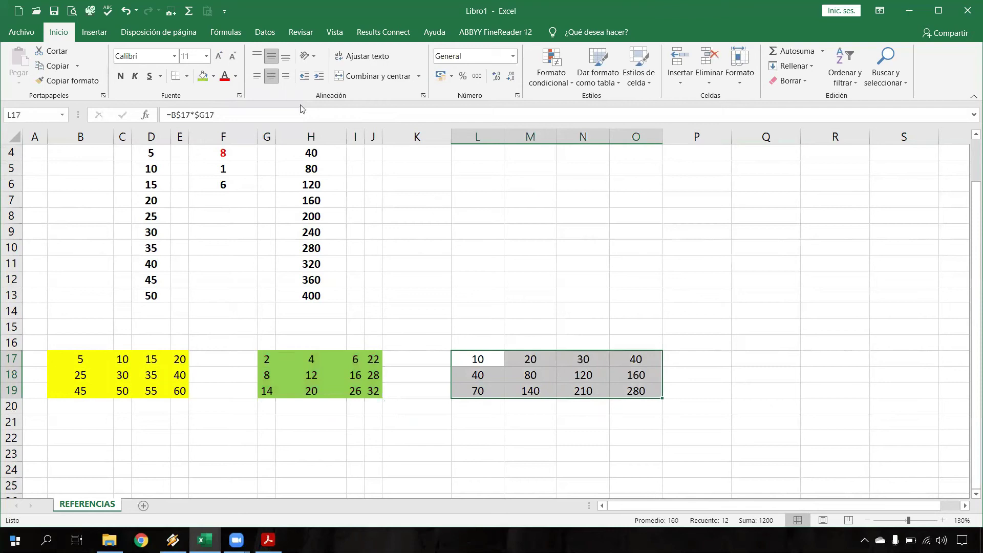
left_click(224, 77)
left_click(410, 296)
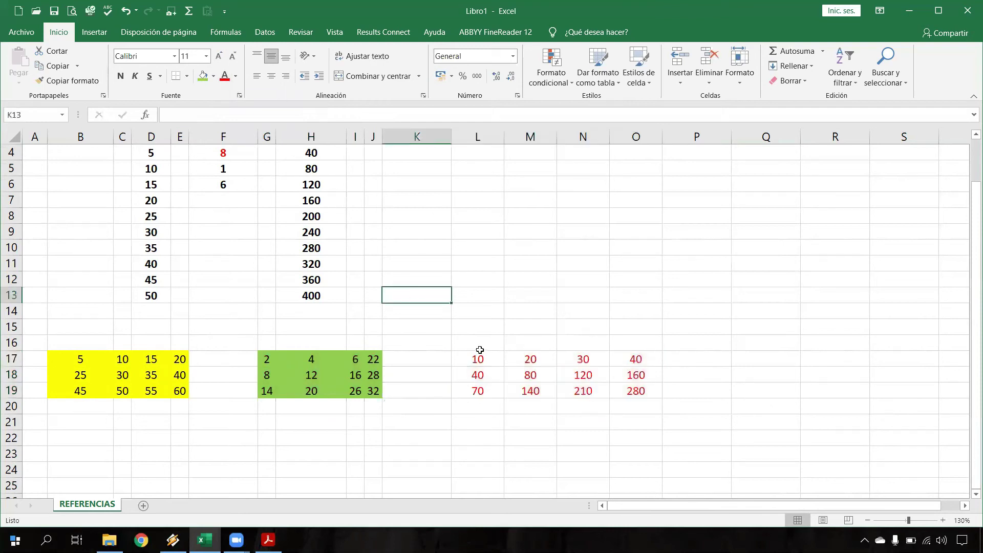
- Review the formulas in L17 through O17 against the shaded blocks to trace the referenced cells
double_click(476, 359)
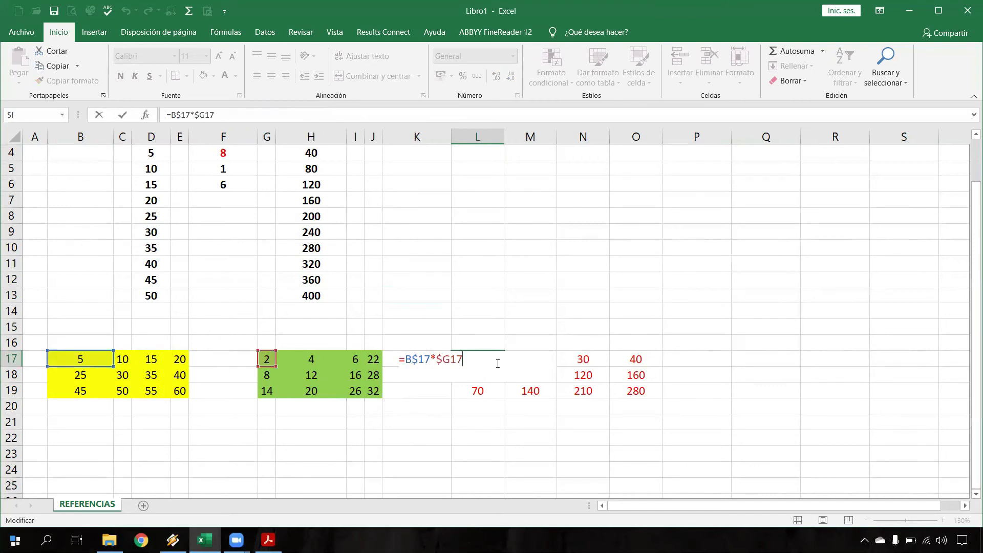
key("ctrl+Return")
double_click(528, 371)
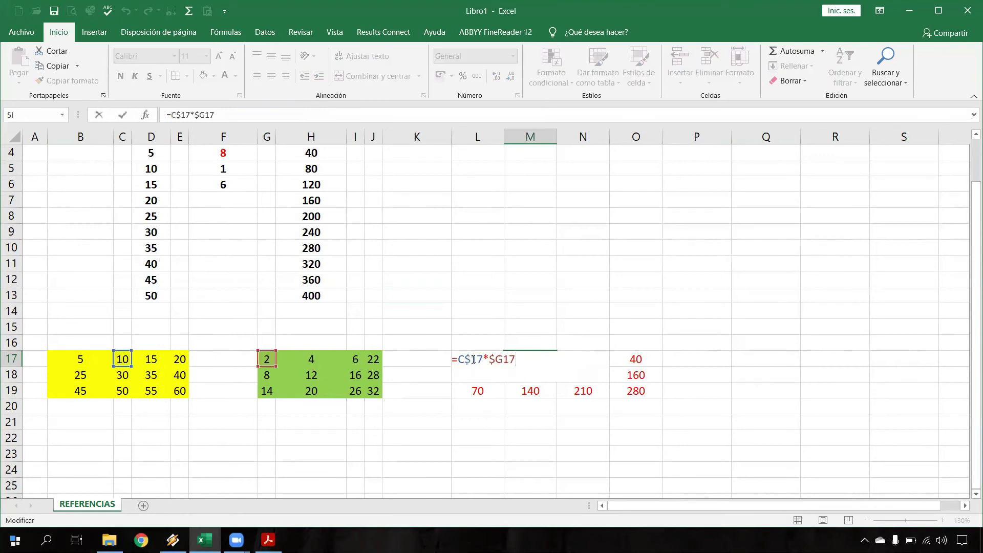
key("ctrl+Return")
left_click(582, 361)
double_click(582, 360)
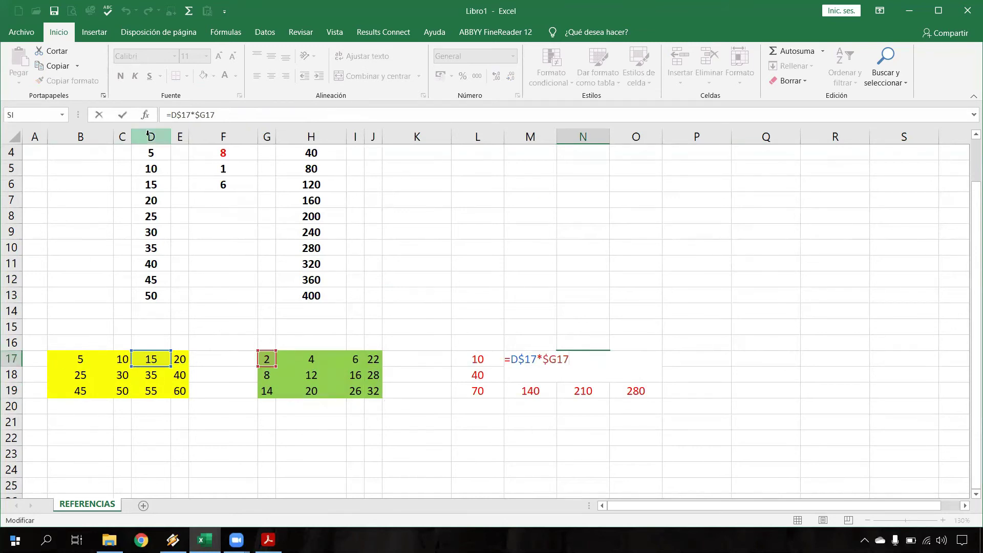
key("Escape")
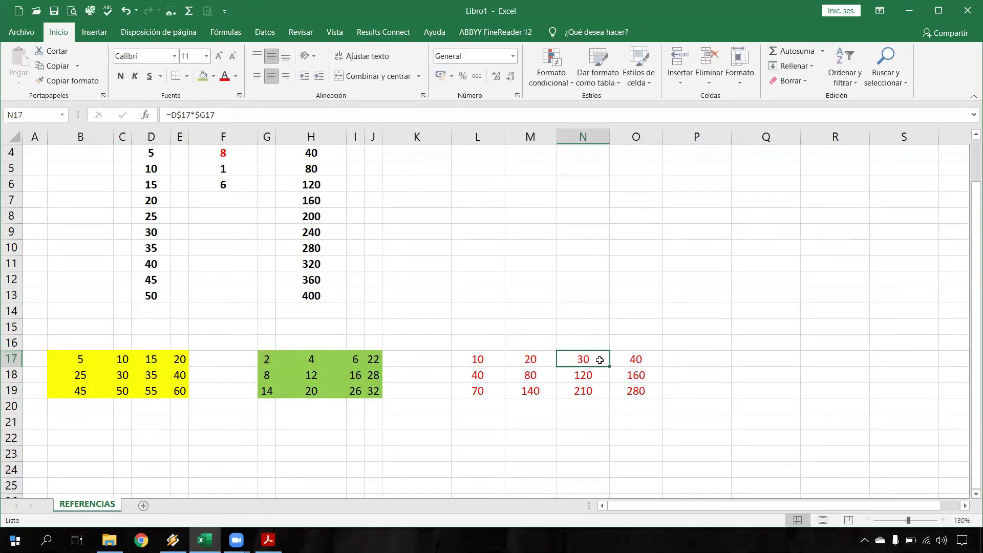
double_click(630, 360)
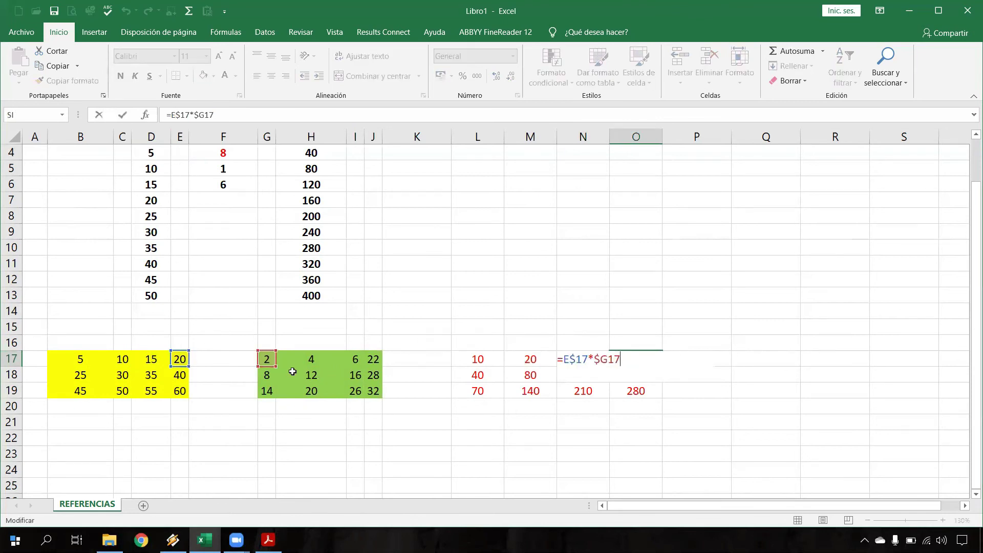
key("ctrl+Return")
- Examine the green block and the fixed parts of the L17 formula, then recheck the references in M17 and N17
left_click_drag(262, 360, 379, 392)
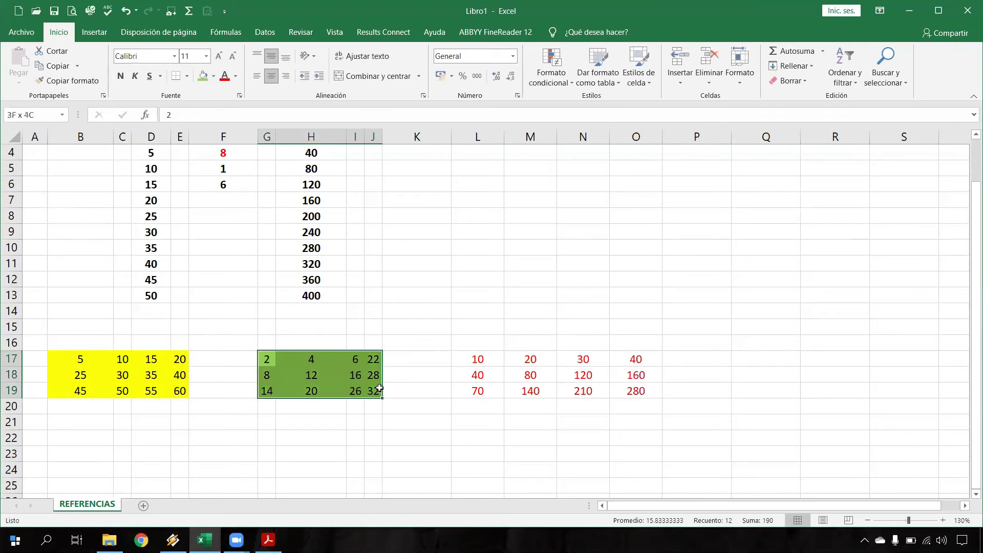
double_click(494, 360)
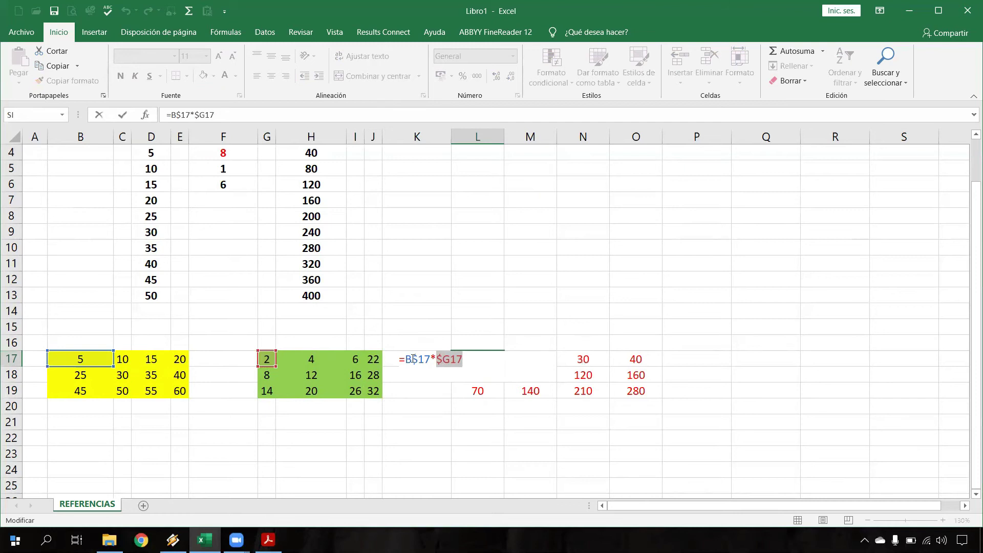
left_click(413, 358)
left_click(443, 360)
key("Return")
double_click(481, 359)
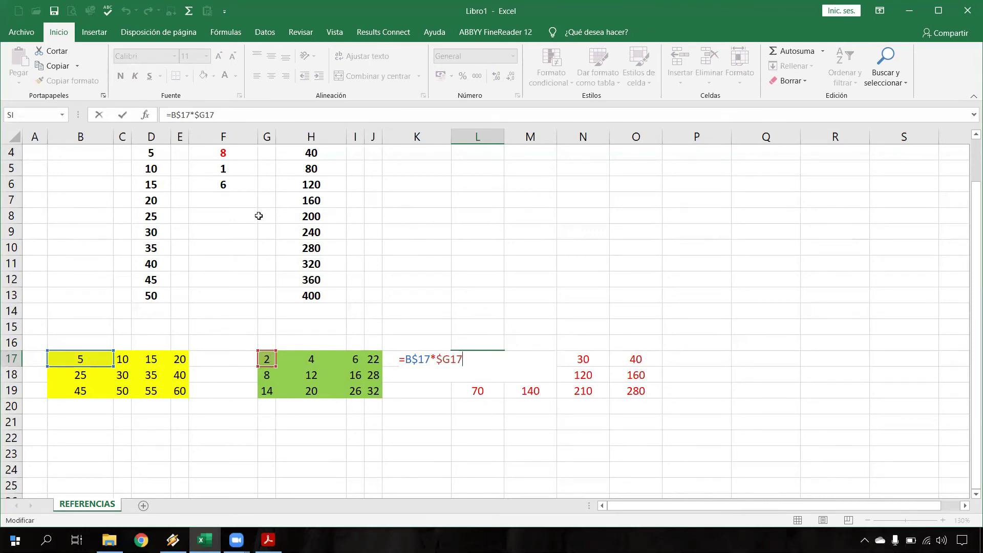
key("ctrl+Return")
double_click(538, 358)
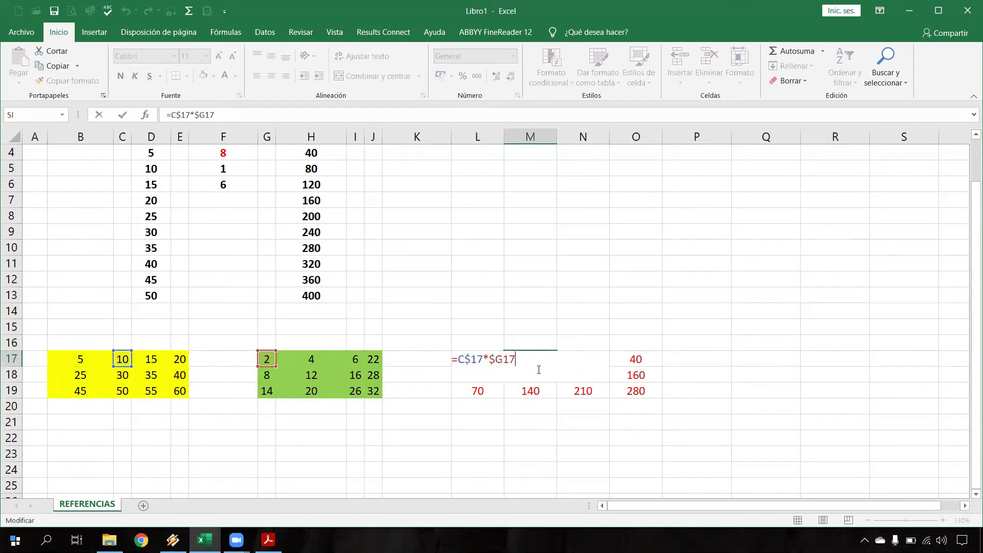
key("Escape")
double_click(585, 361)
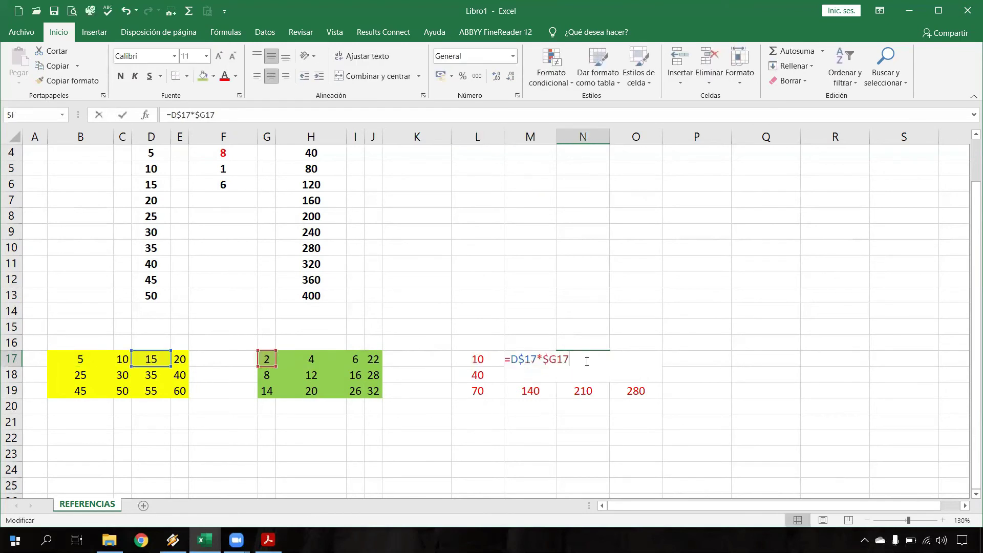
key("ctrl+Return")
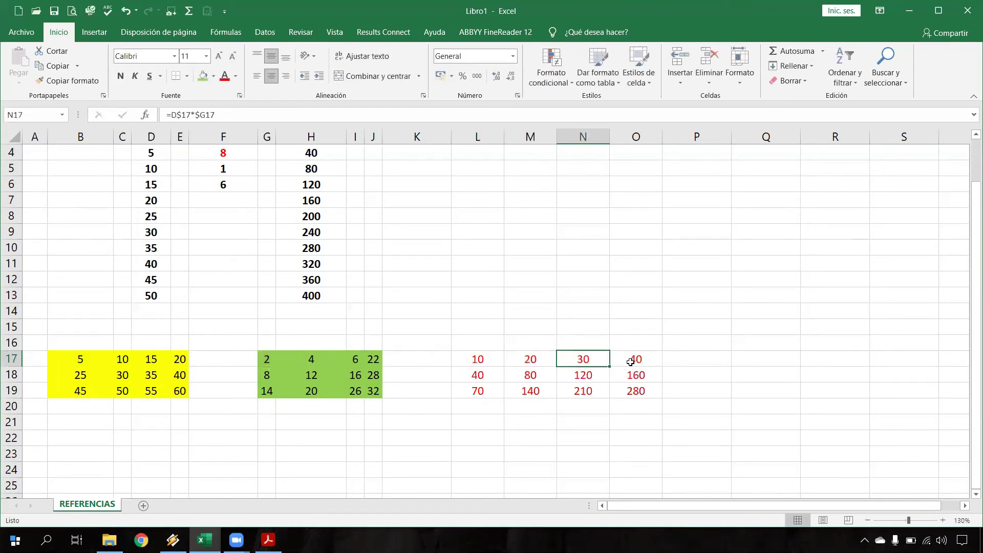
- Inspect the formulas in O17 and L18 to trace which cells of the yellow and green blocks they reference
double_click(631, 362)
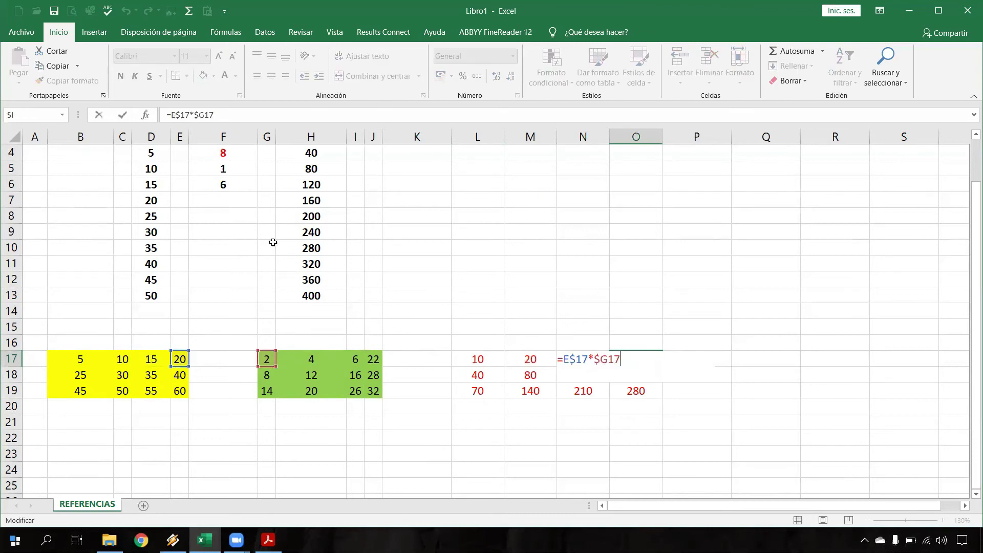
key("Escape")
left_click(477, 375)
double_click(477, 375)
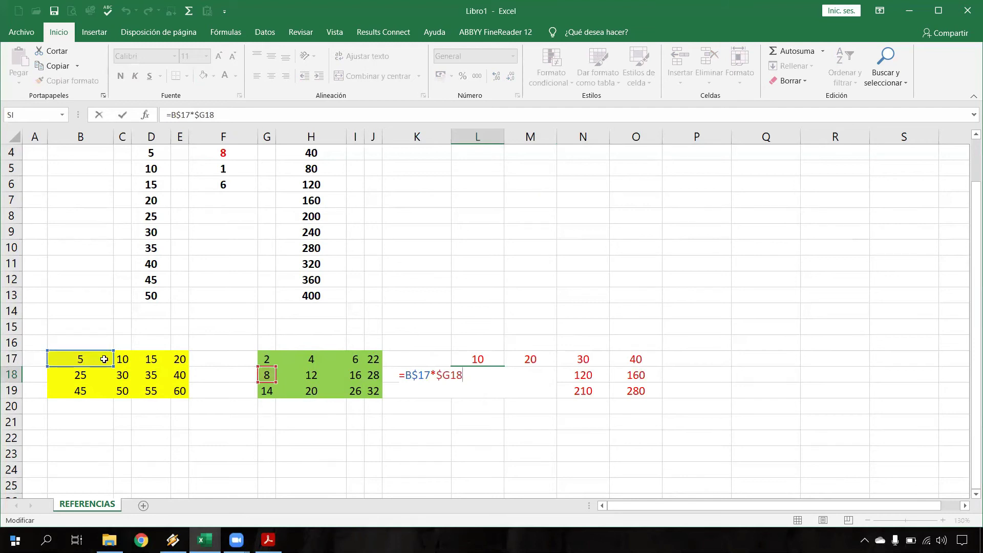
key("ctrl+Return")
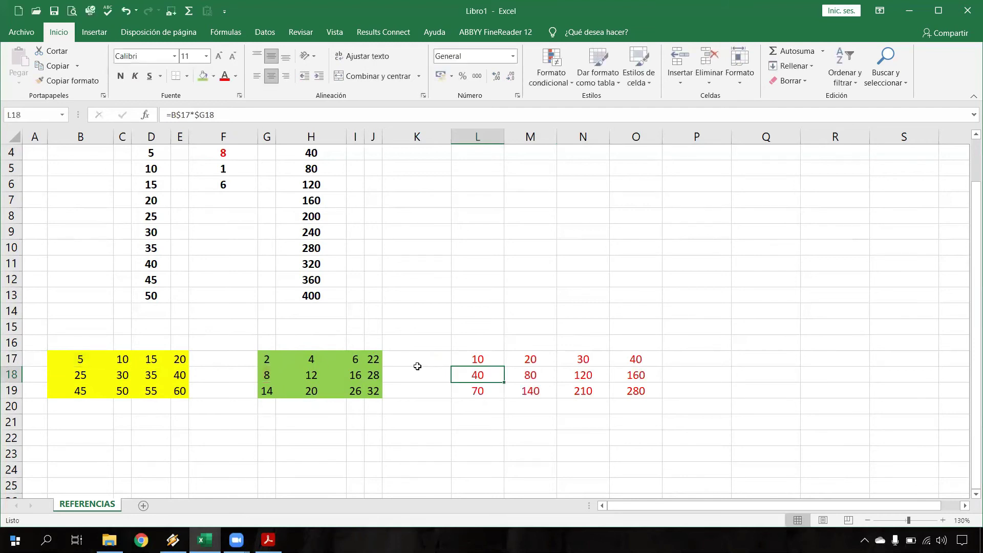
double_click(471, 374)
mouse_move(96, 353)
left_mouse_down()
mouse_move(94, 368)
mouse_move(96, 361)
left_mouse_up()
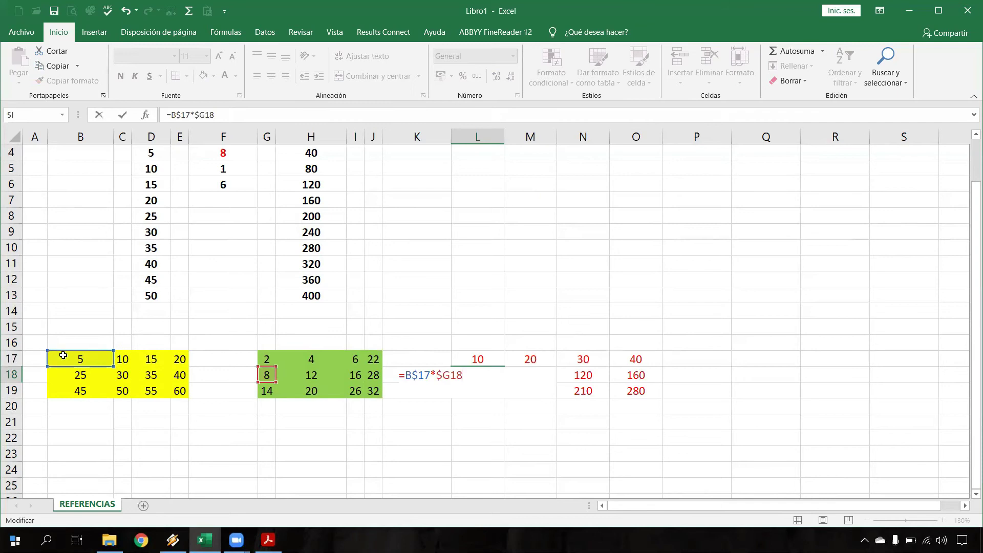
key("ctrl+Return")
- Trace the references in M18 and N18, then compare them with the H11 formula and the first row of both shaded blocks
left_click(527, 373)
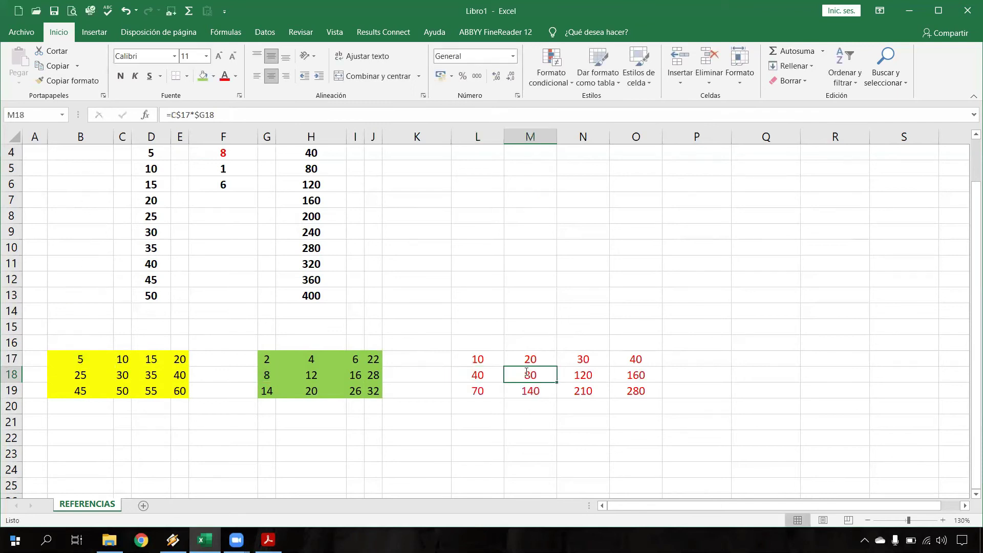
double_click(527, 373)
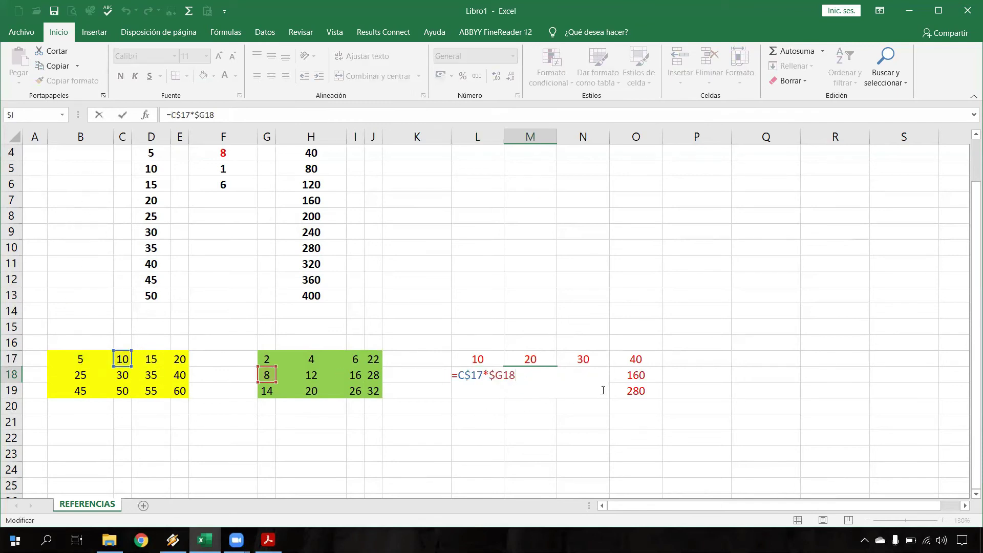
key("Escape")
double_click(587, 373)
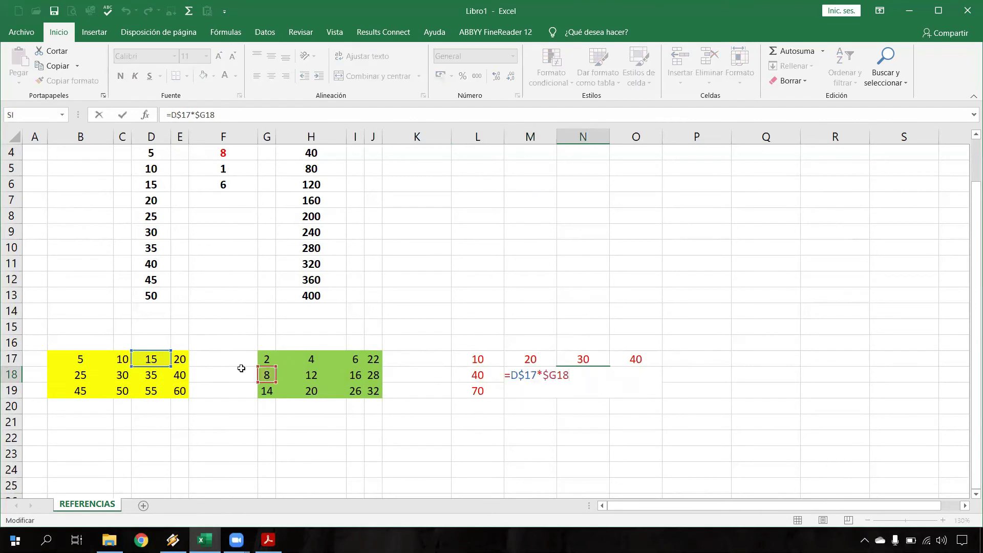
key("Escape")
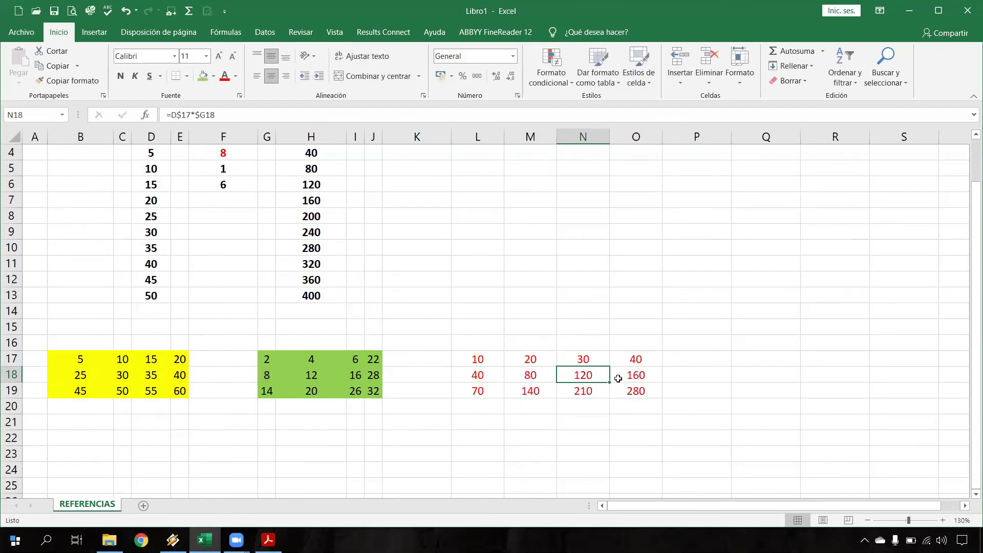
double_click(314, 263)
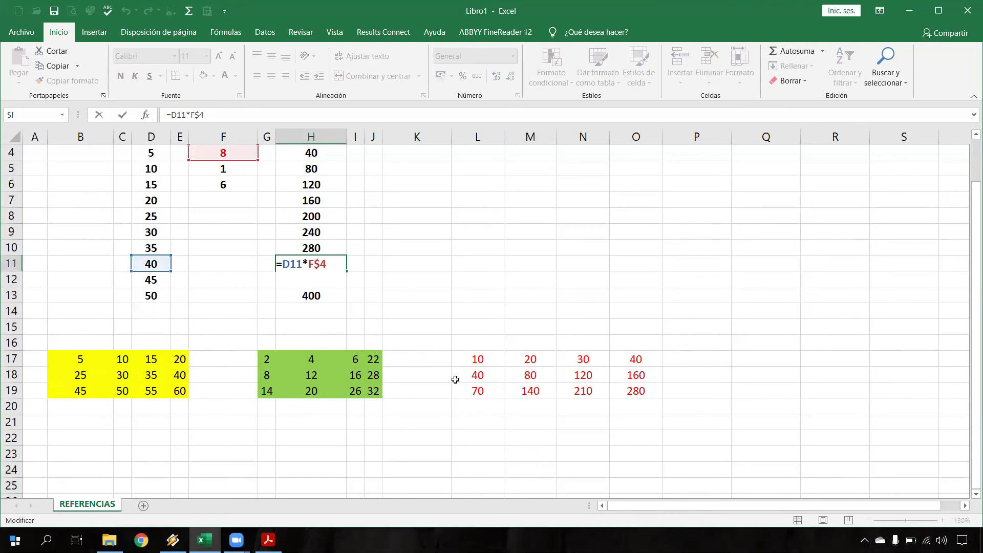
key("Return")
left_click(81, 360)
left_click(309, 359)
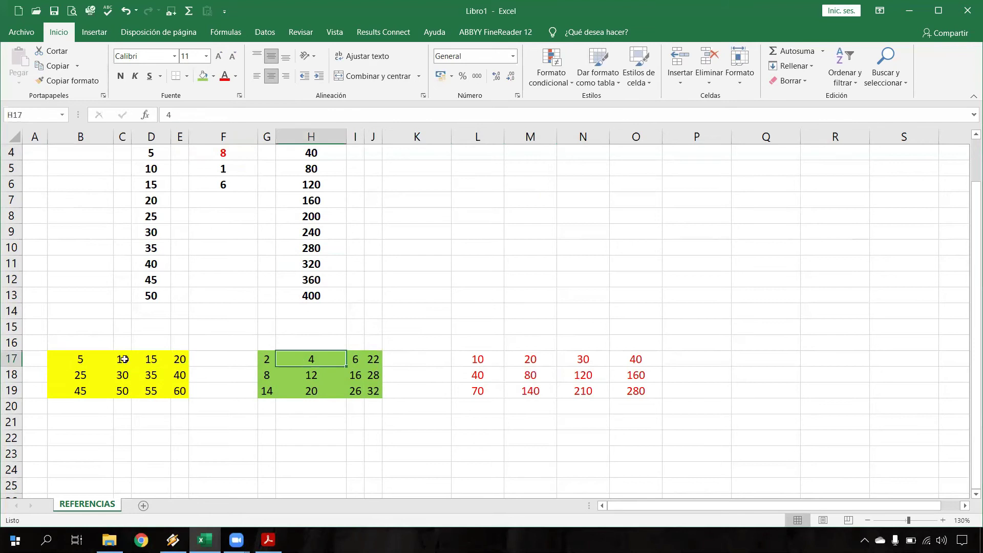
left_click(495, 360)
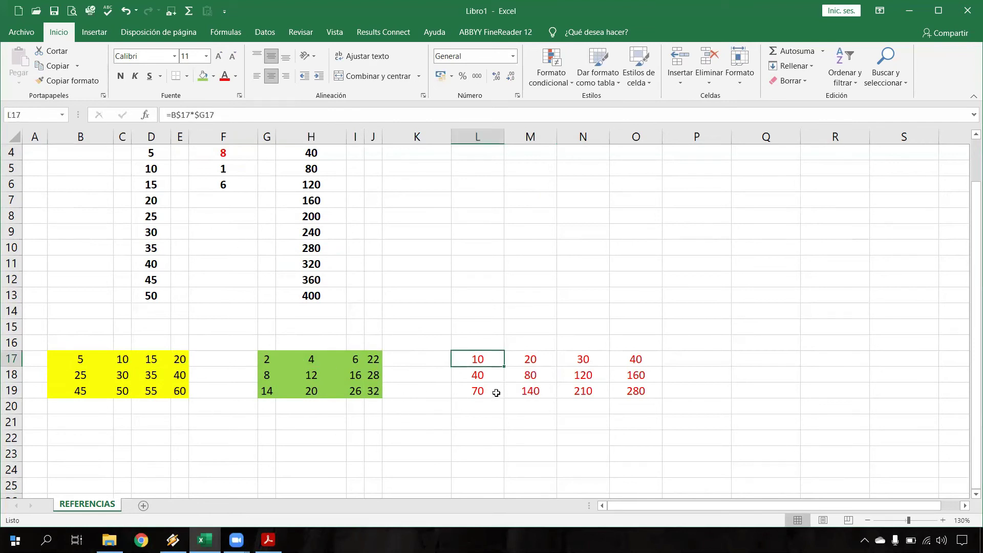
- Change the L18 formula to =B$18*$G18 and fill it across to O18
double_click(489, 375)
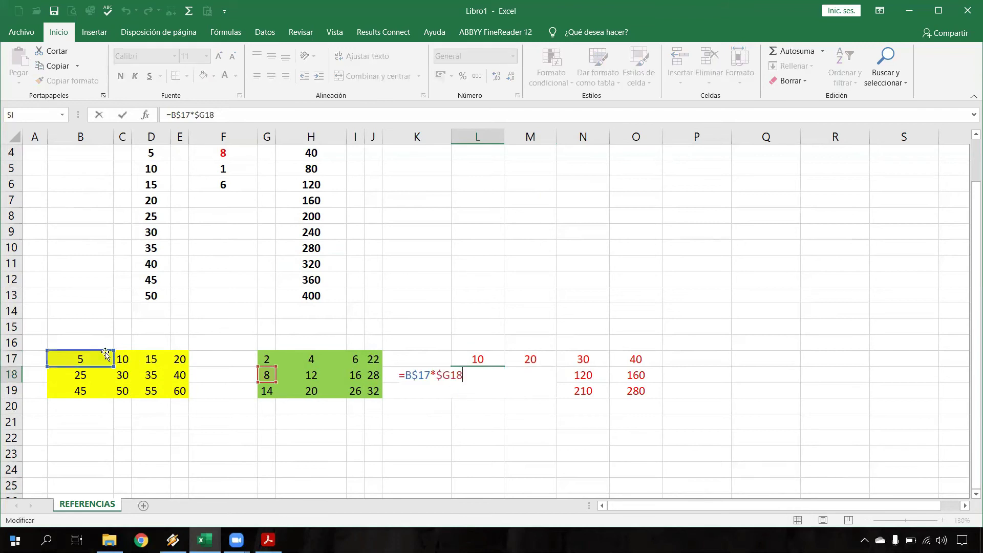
left_click_drag(108, 357, 108, 374)
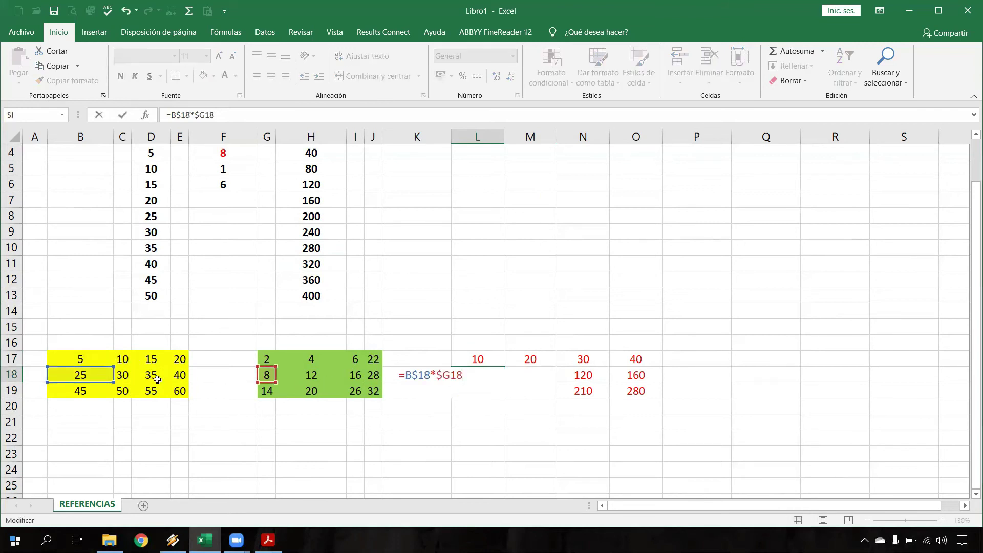
key("Return")
left_click(492, 375)
double_click(492, 375)
key("Escape")
left_click_drag(504, 382, 645, 379)
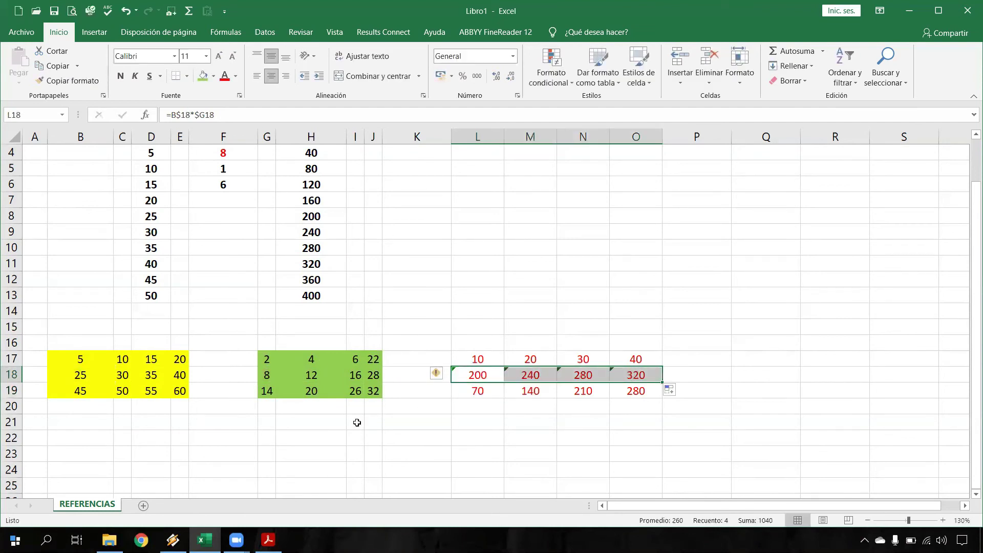
- Review the refilled formulas in L18, M18 and N18 against the second row of the yellow and green blocks
left_click(266, 376)
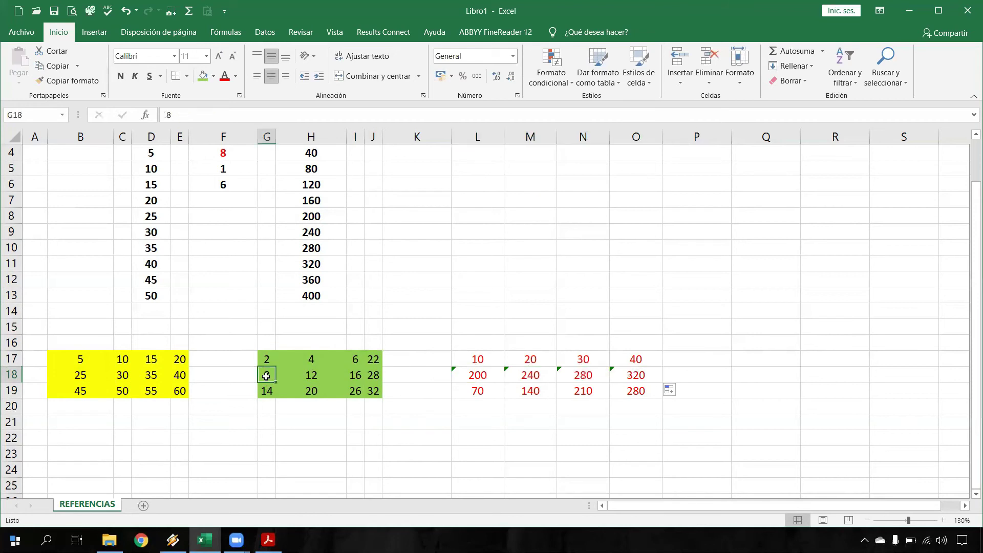
left_click(475, 378)
double_click(476, 376)
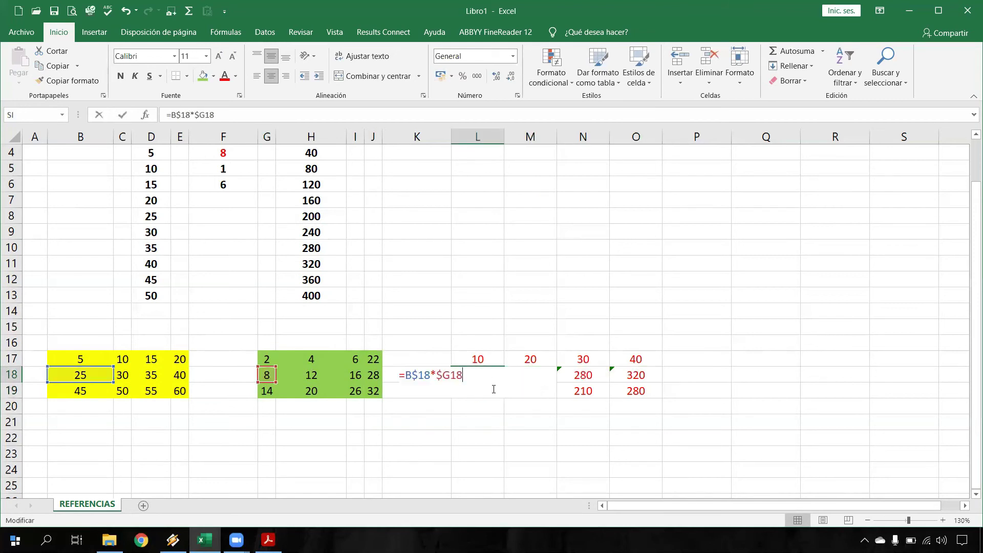
left_click(537, 378)
double_click(553, 377)
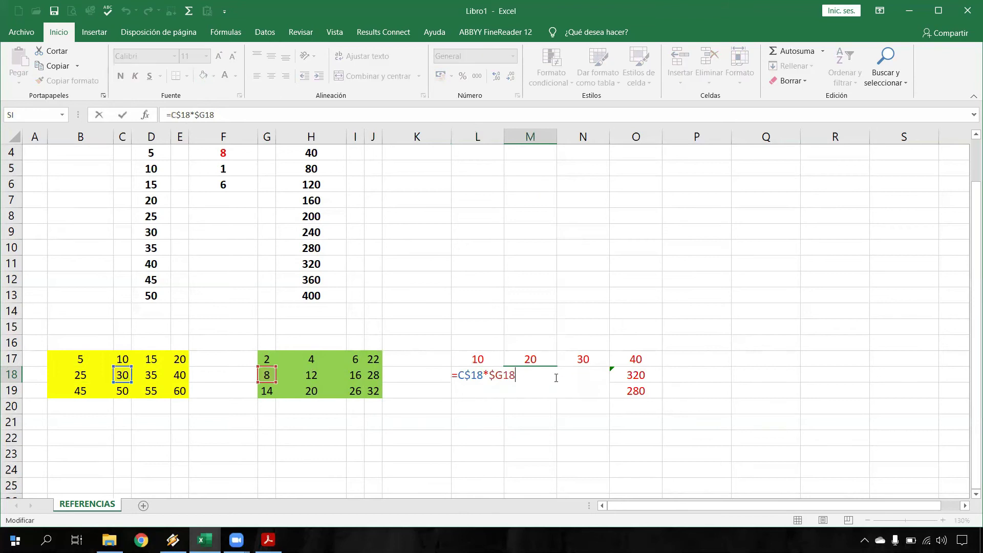
left_click(477, 375)
double_click(476, 377)
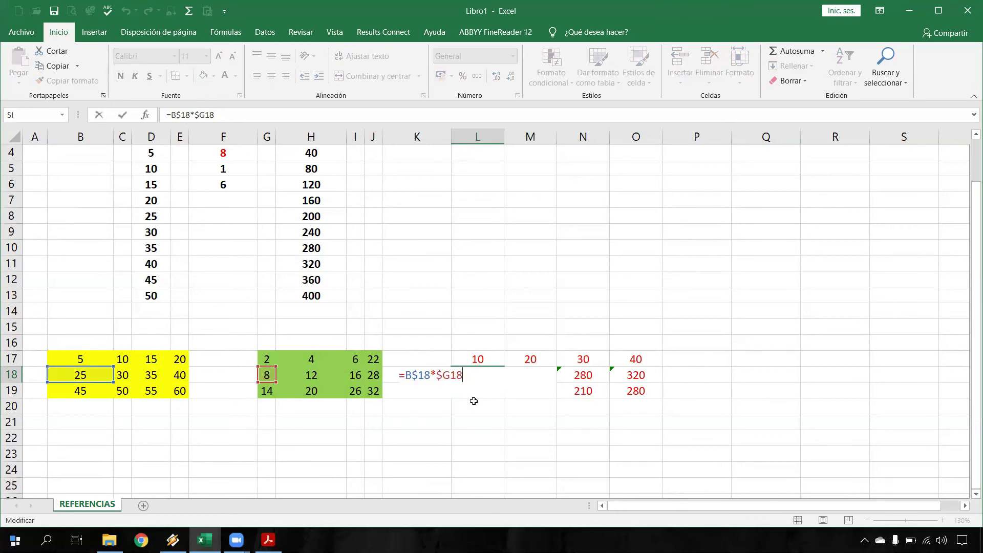
key("Escape")
double_click(531, 376)
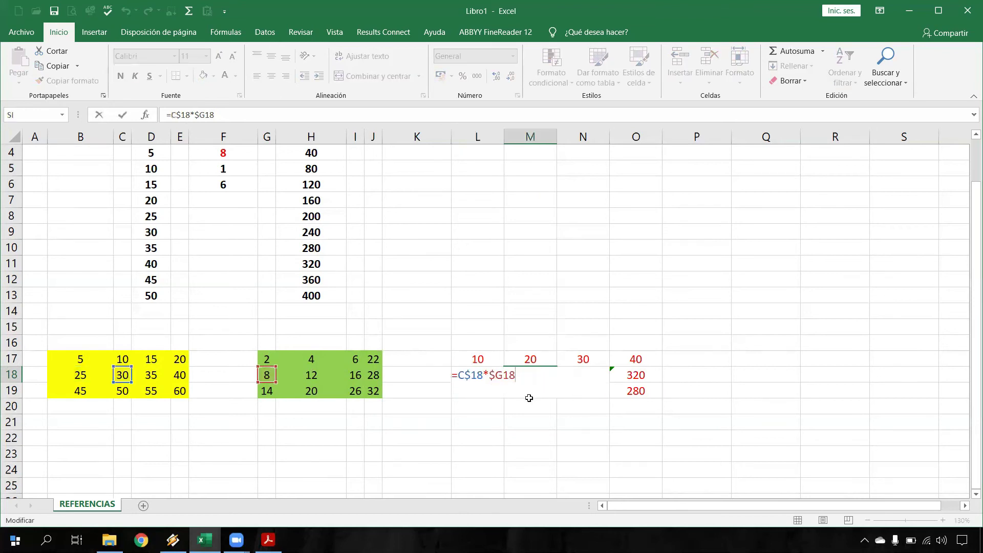
key("Escape")
double_click(586, 377)
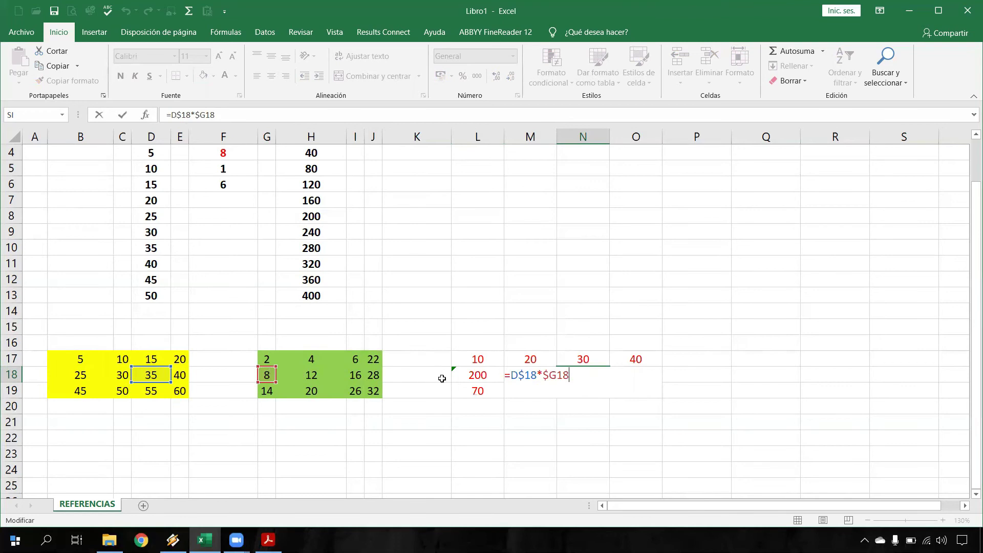
key("Return")
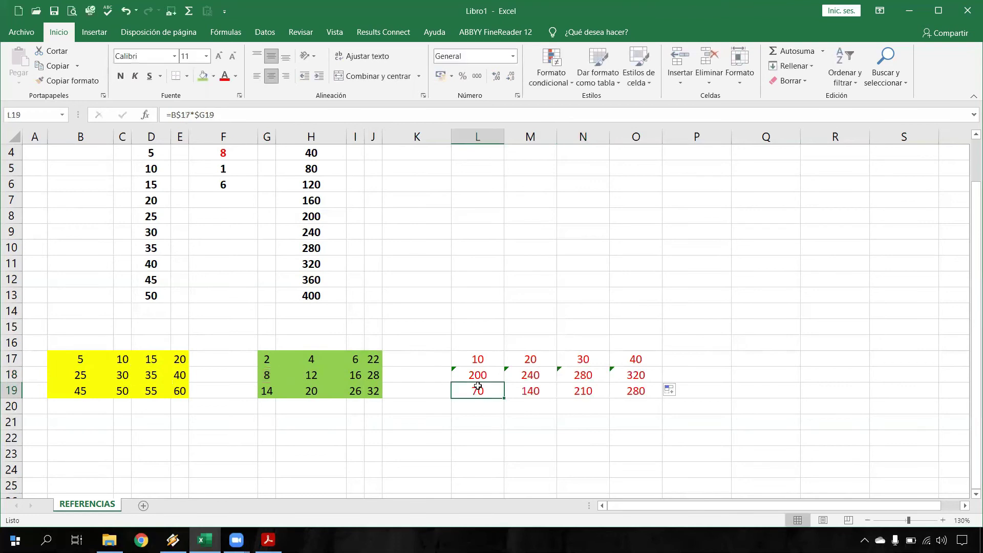
- Change the L19 formula to =B$19*$G19 and fill it across to O19
double_click(478, 389)
left_click_drag(85, 356, 82, 390)
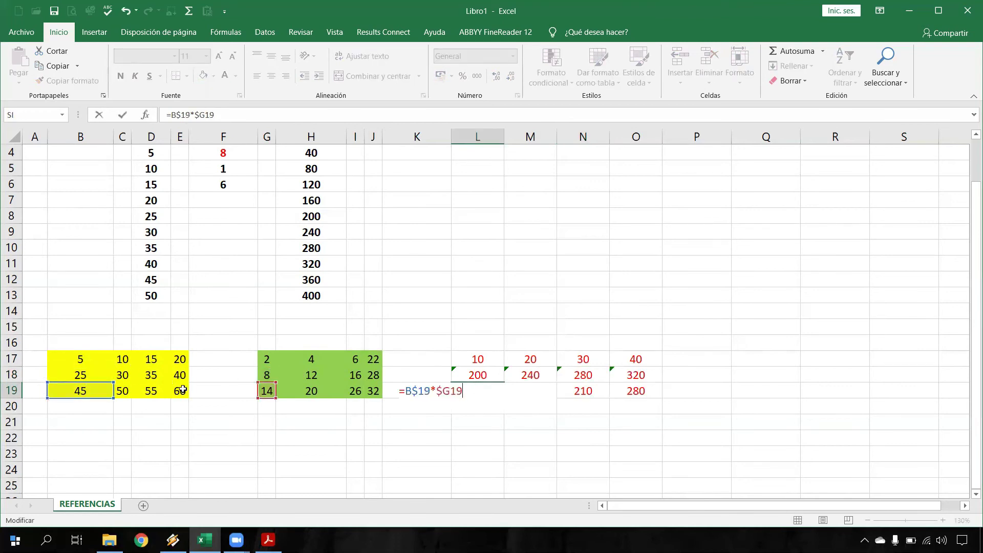
key("Return")
left_click(496, 389)
left_click_drag(504, 399, 661, 398)
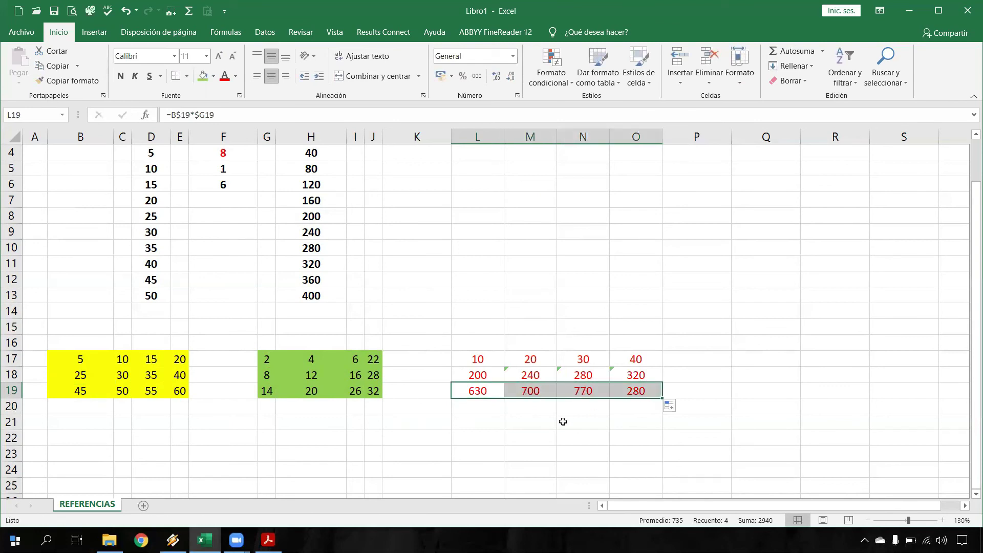
double_click(480, 393)
left_click(478, 358)
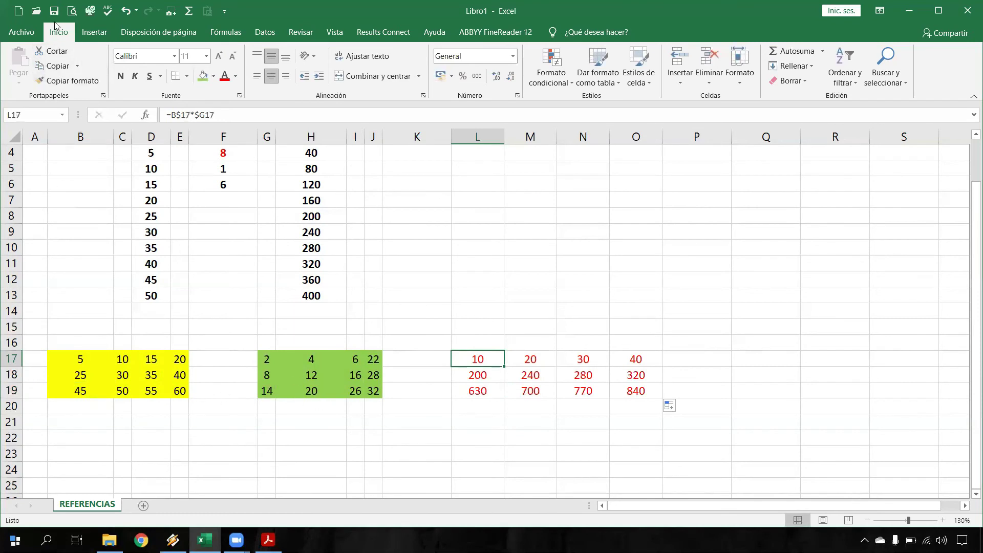
- Save the workbook as CLASE 02 in the 07 Excel folder
left_click(54, 10)
left_click(171, 213)
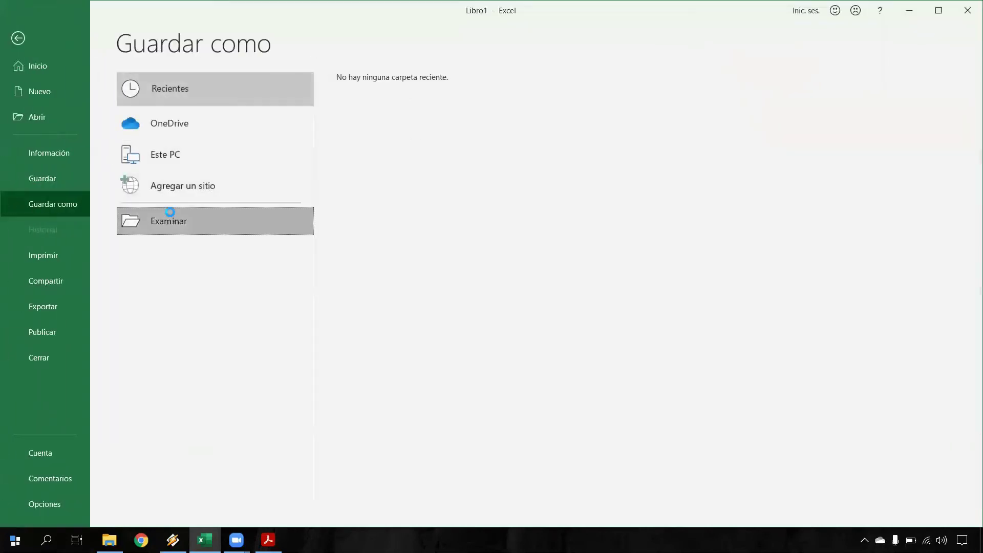
scroll(61, 129, "up", 2)
scroll(62, 129, "up", 2)
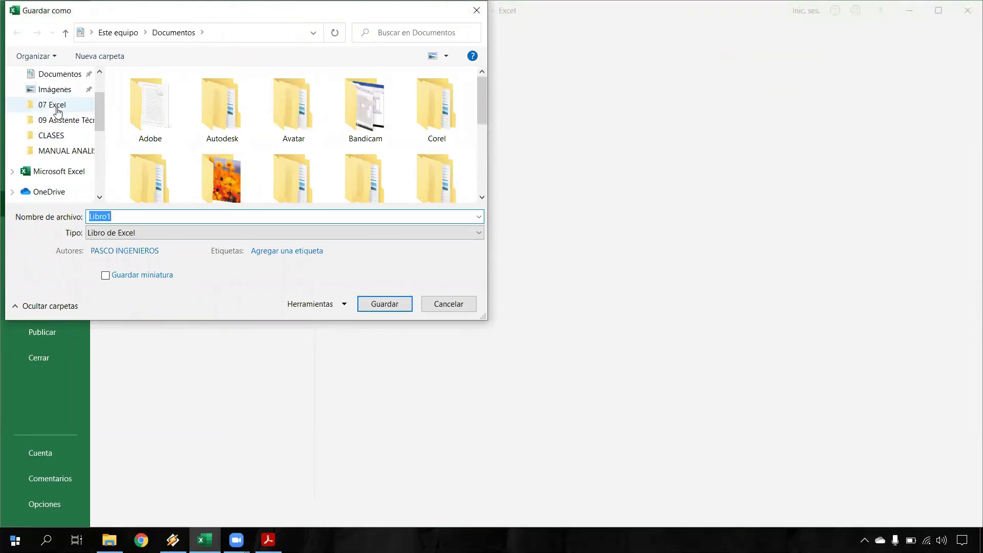
left_click(57, 108)
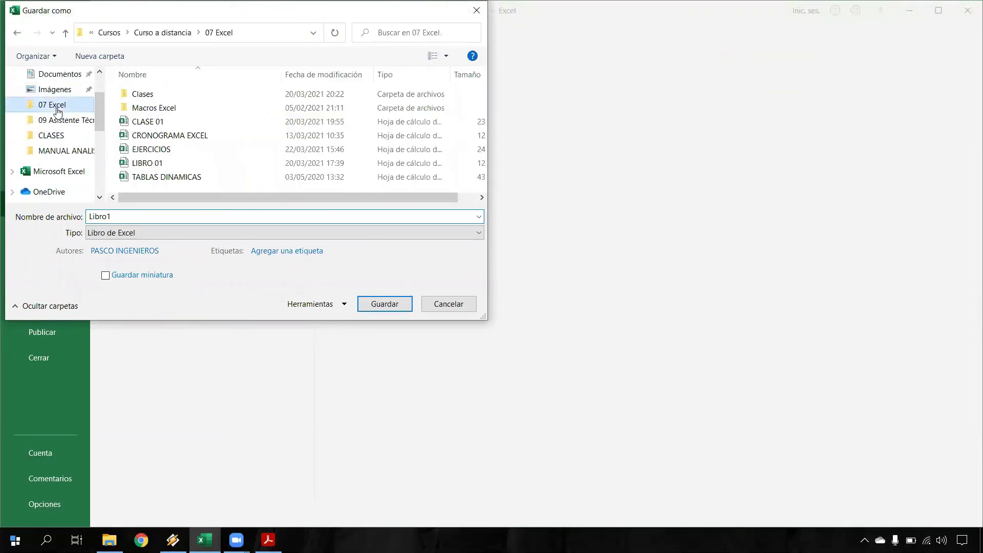
left_click(139, 215)
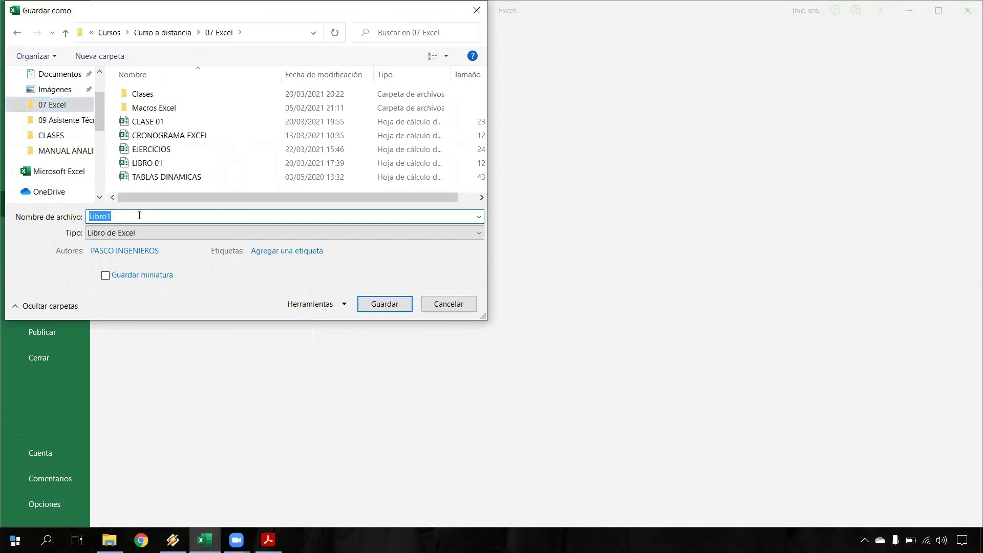
type("CLASE 0")
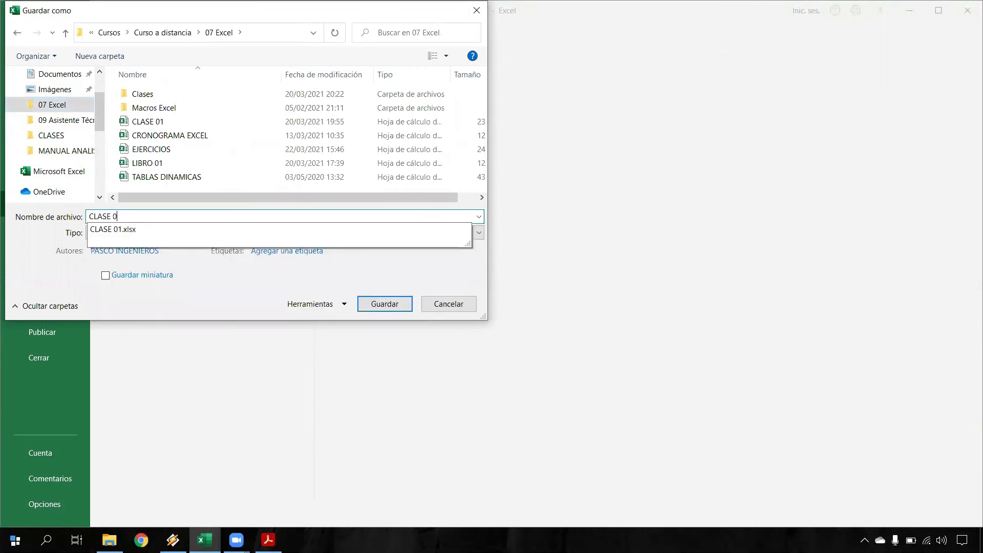
type("2")
key("Return")
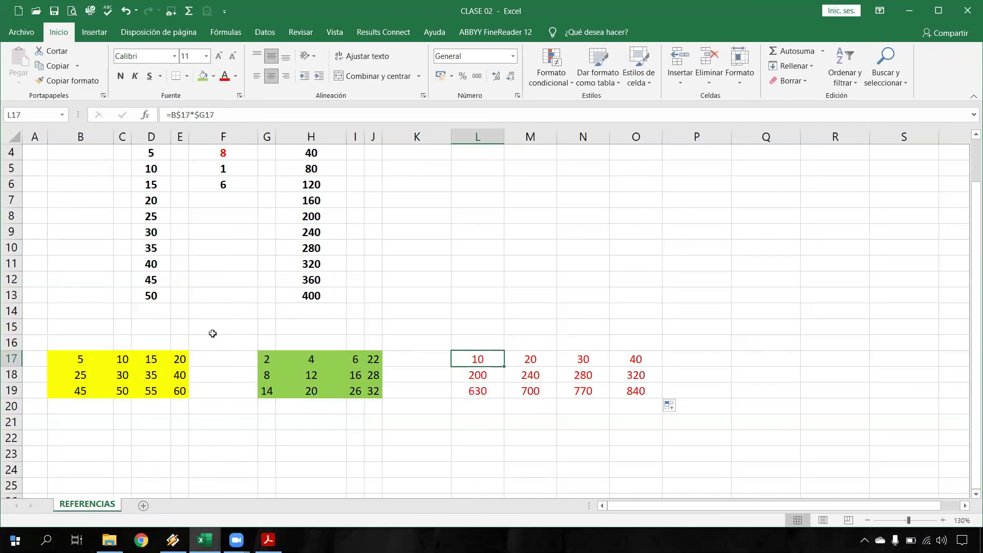
- Switch to the course PDF in Adobe Acrobat Reader and show the "¿Qué es una función?" page in full screen
left_click(267, 540)
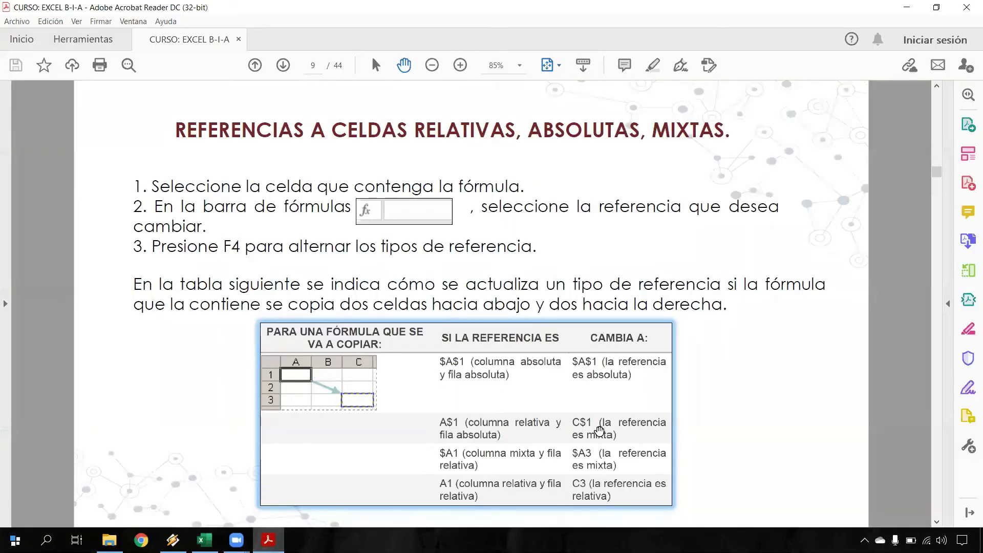
scroll(698, 382, "down", 2)
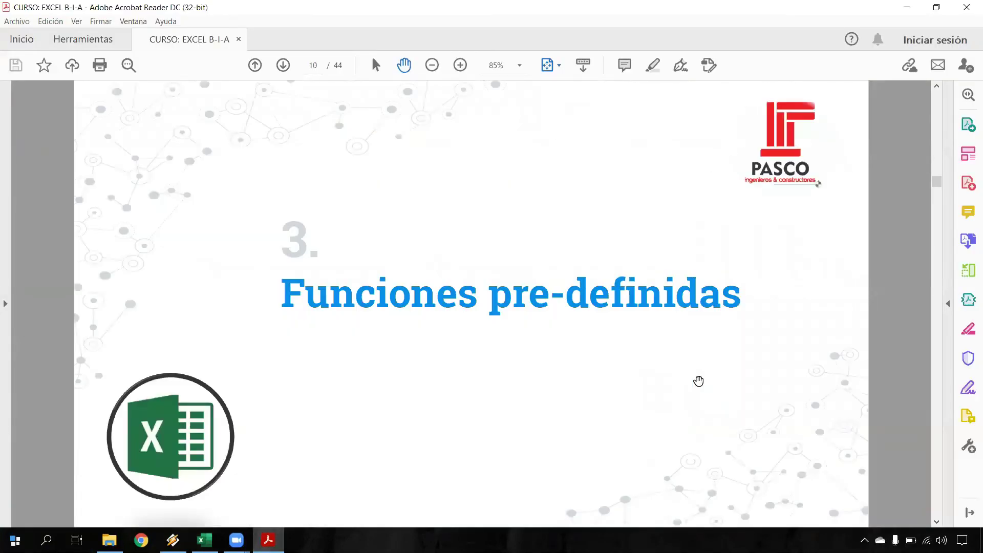
key("ctrl+l")
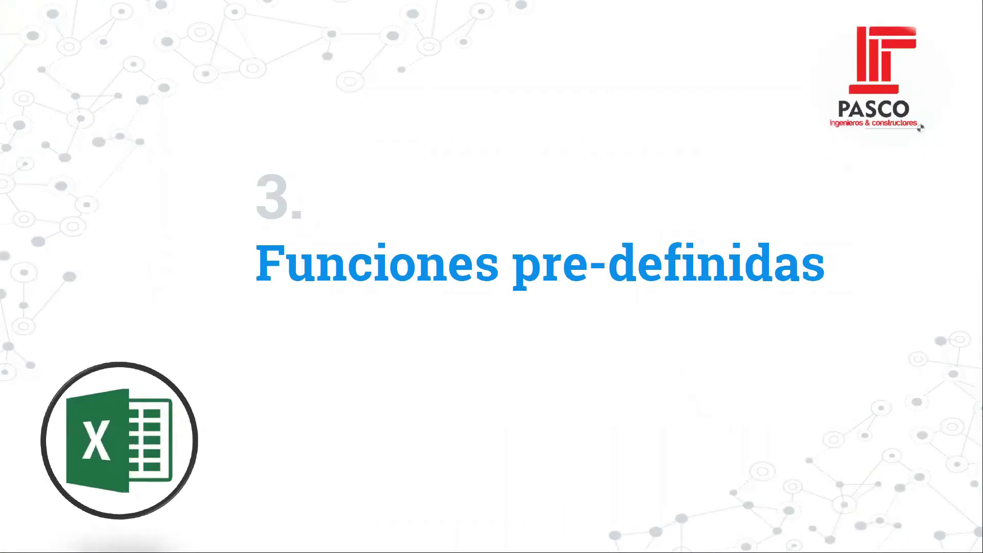
key("Right")
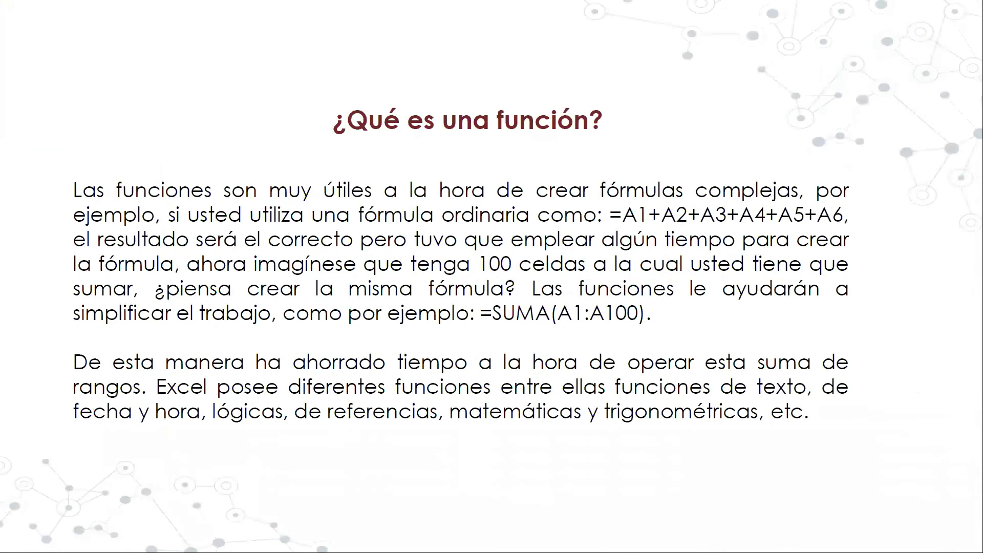